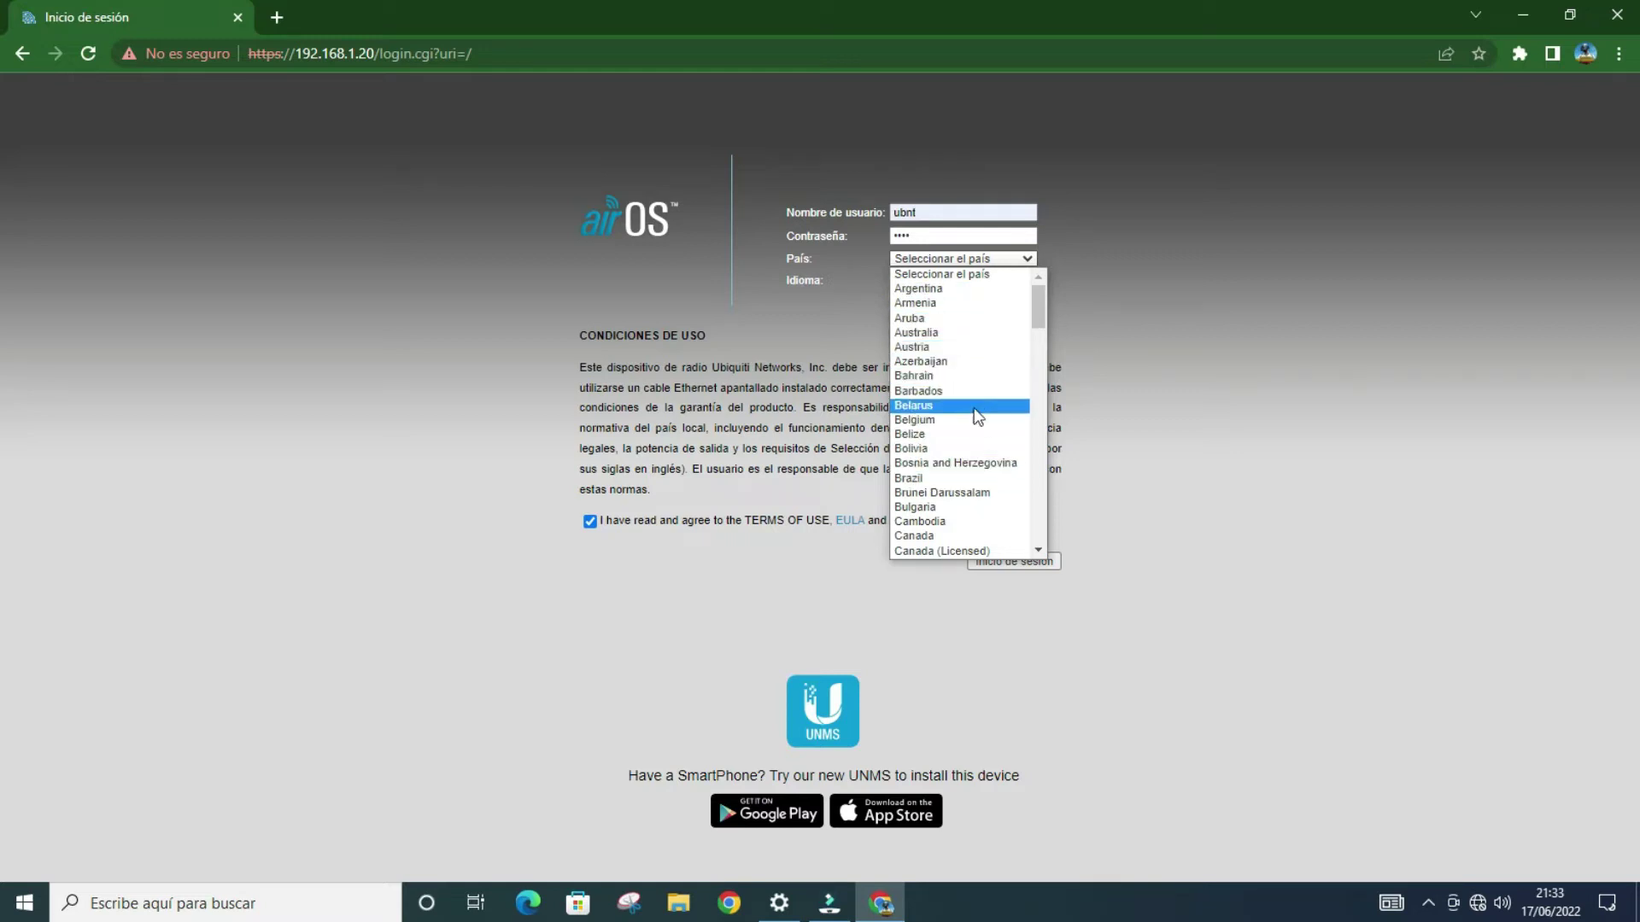
Step: Set the country to Licensed and sign in to reach the LiteBeam M5 Main page
scroll(977, 416, down, 5)
scroll(978, 416, down, 3)
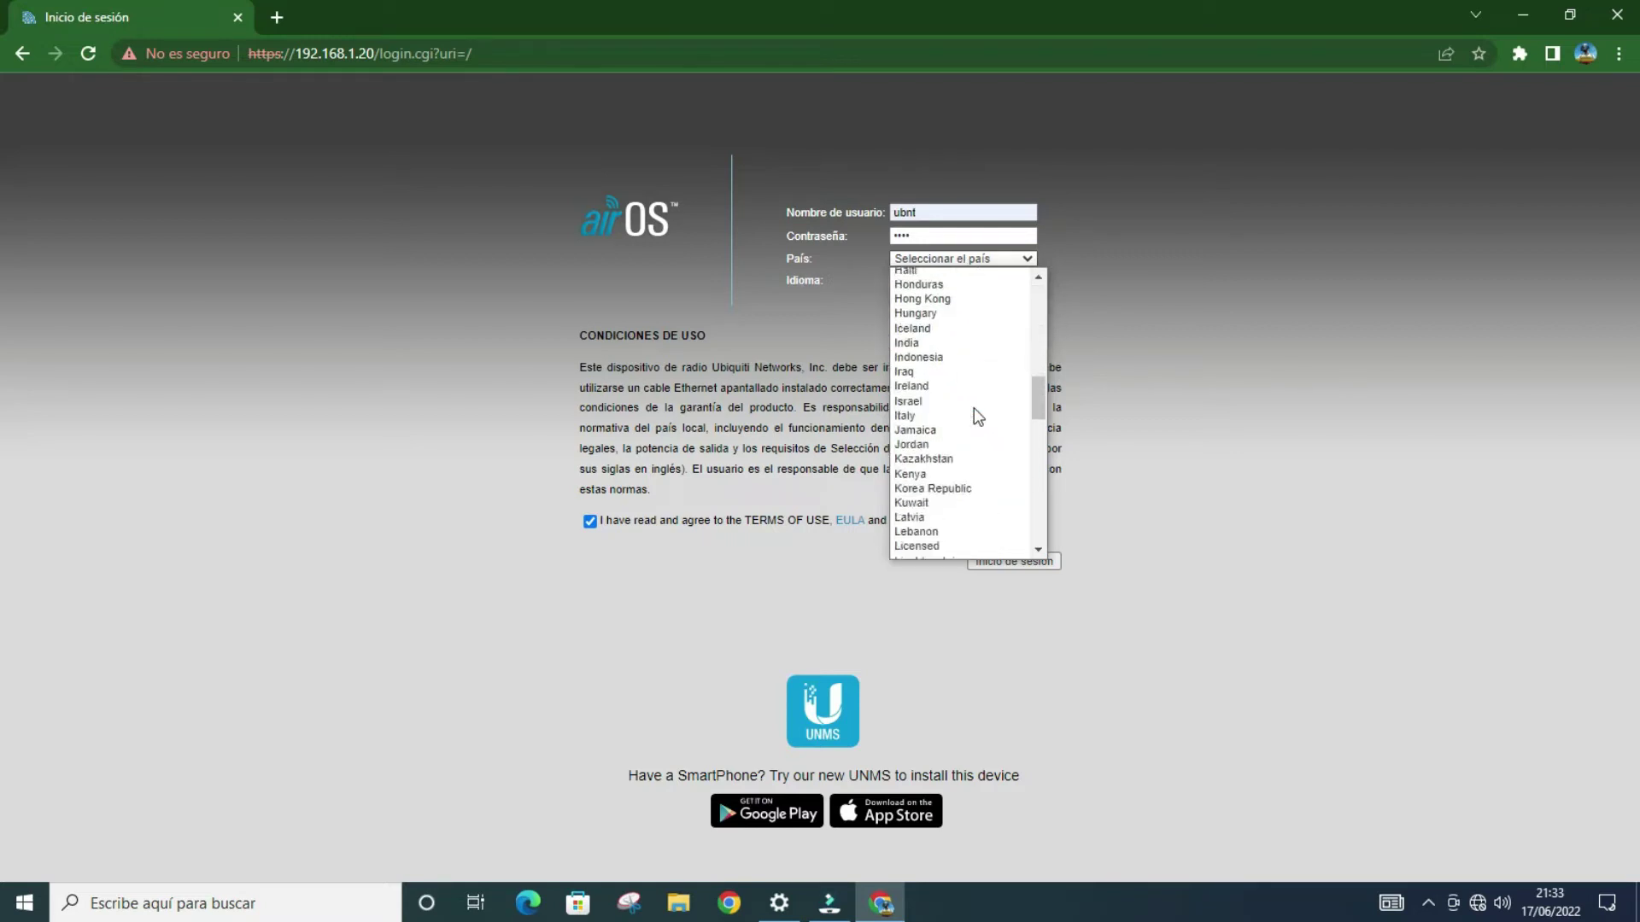
scroll(972, 423, down, 2)
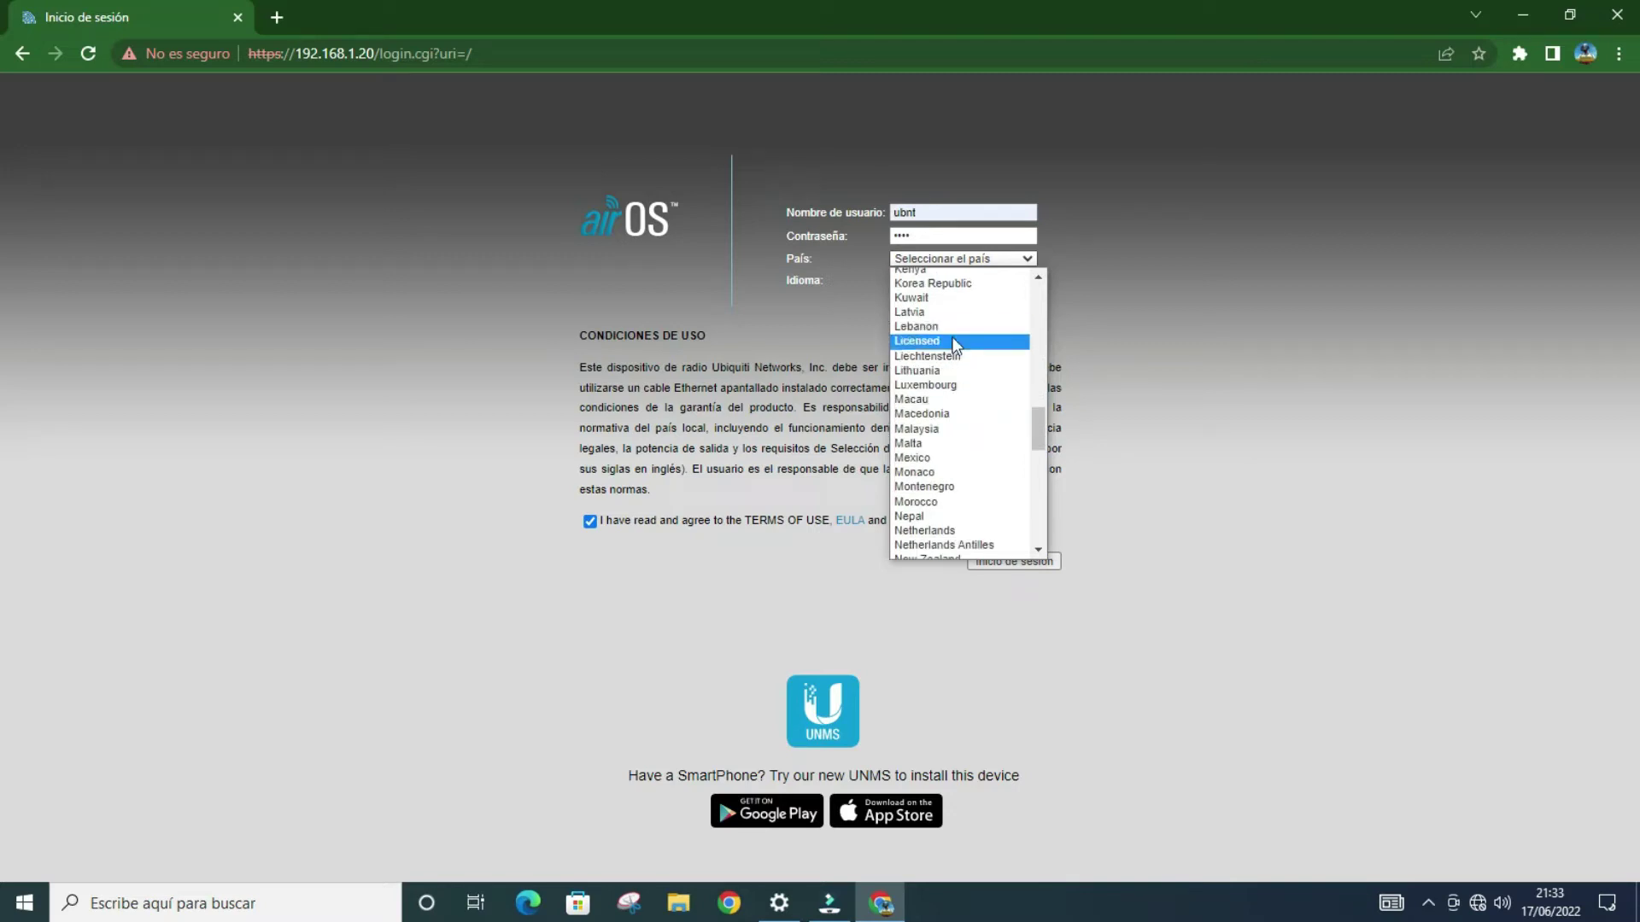
click(955, 341)
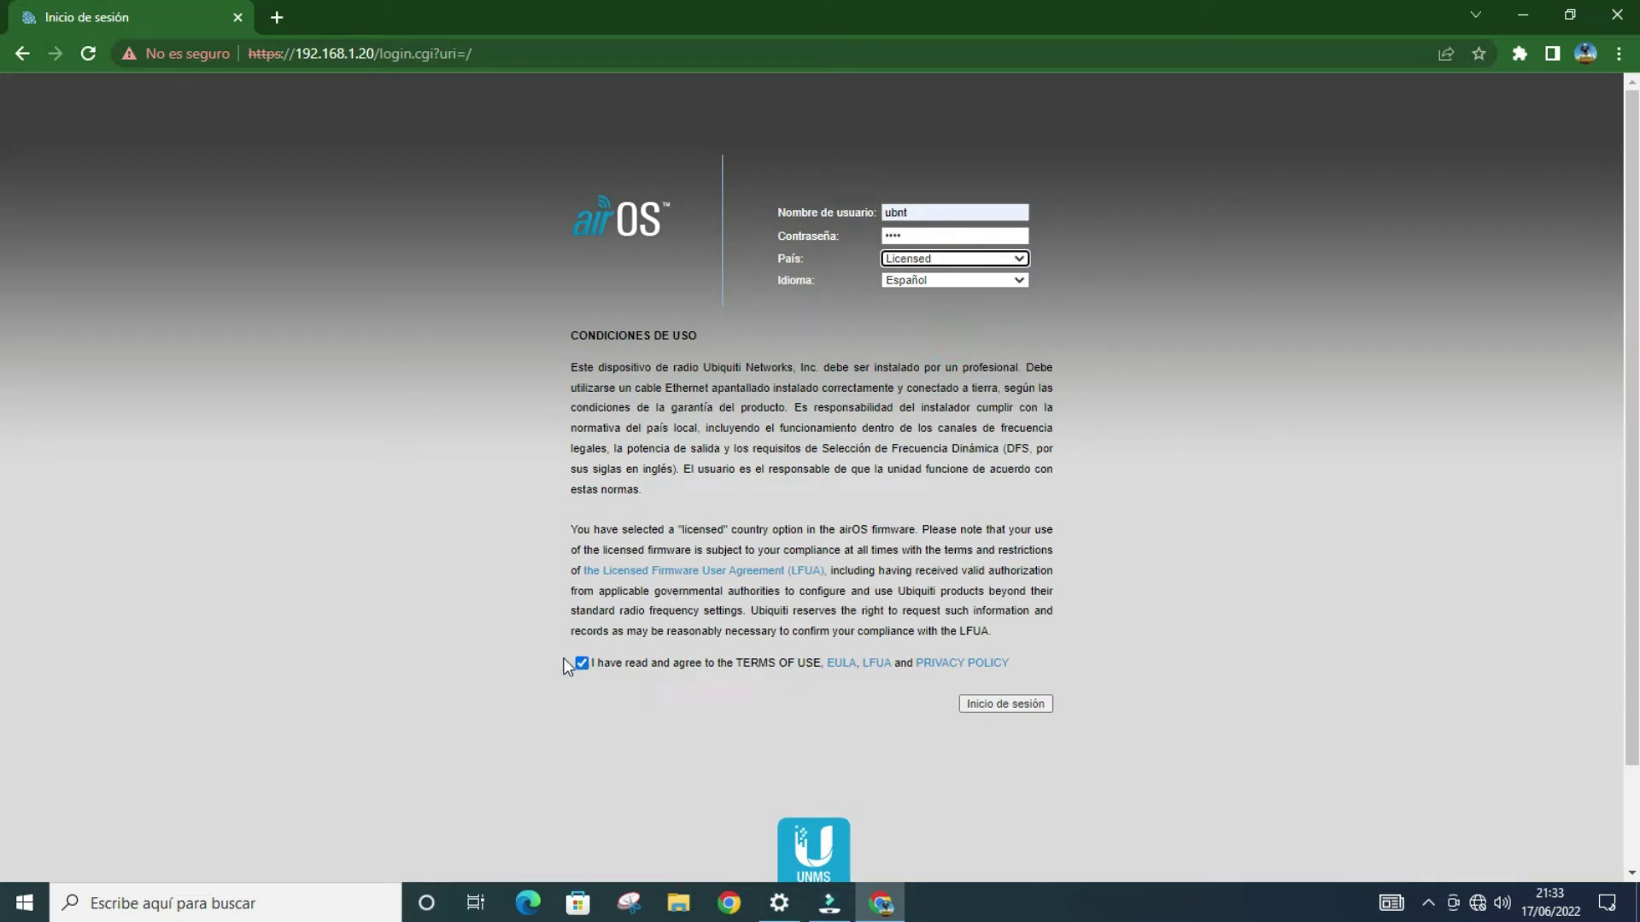
click(1013, 702)
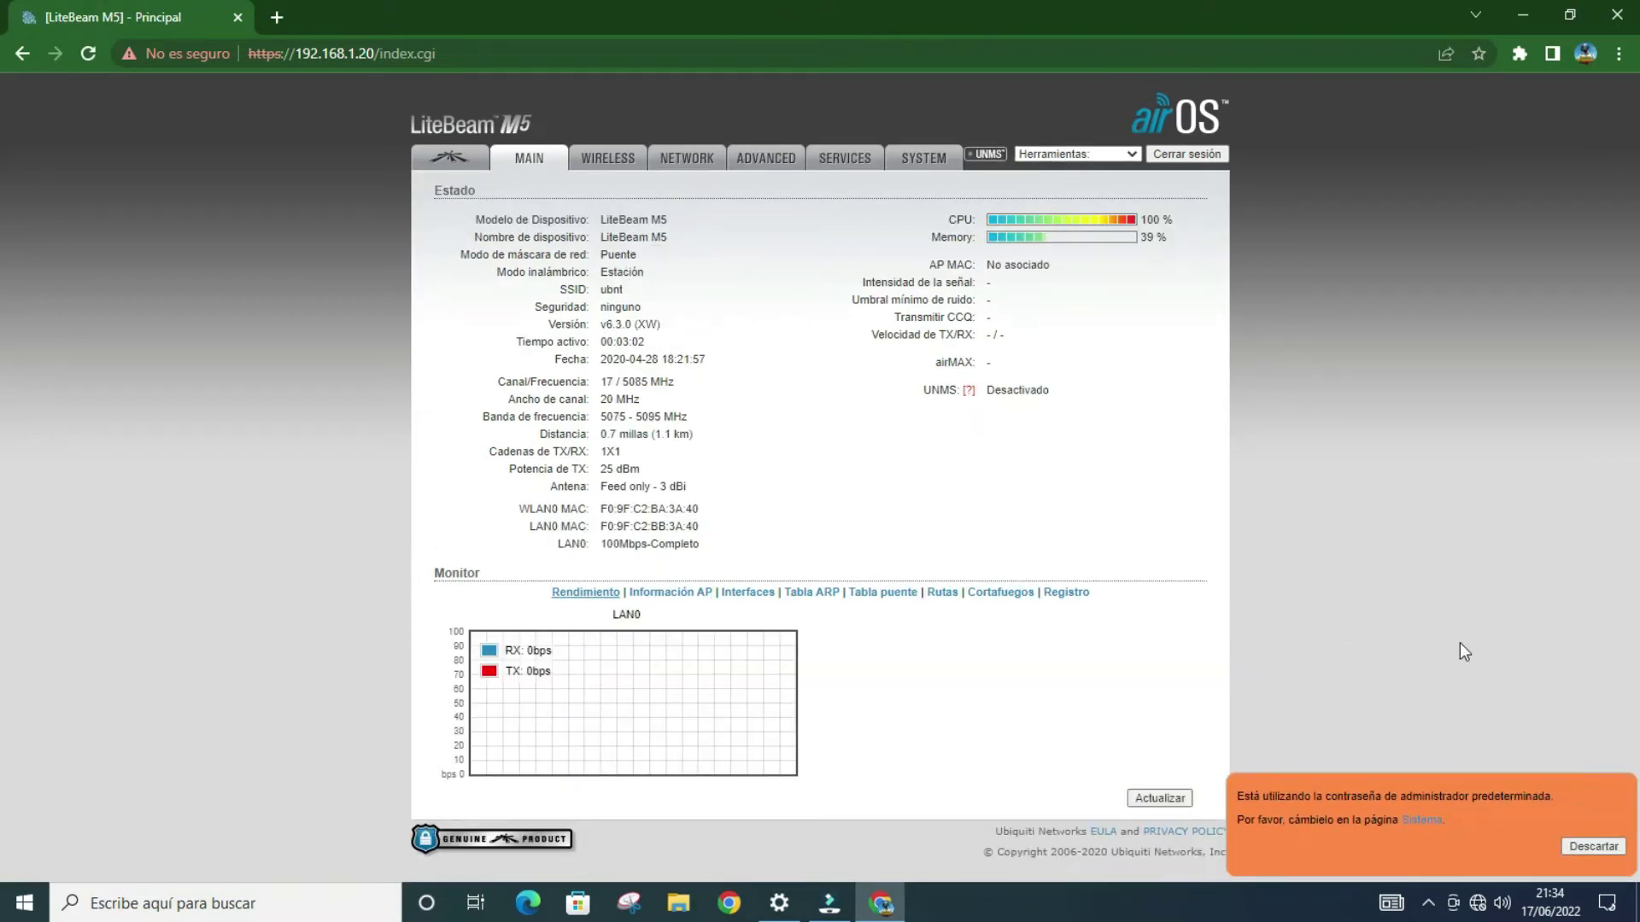
Step: Dismiss the default-password warning, keep network mode as Puente, and go to System settings
click(1594, 848)
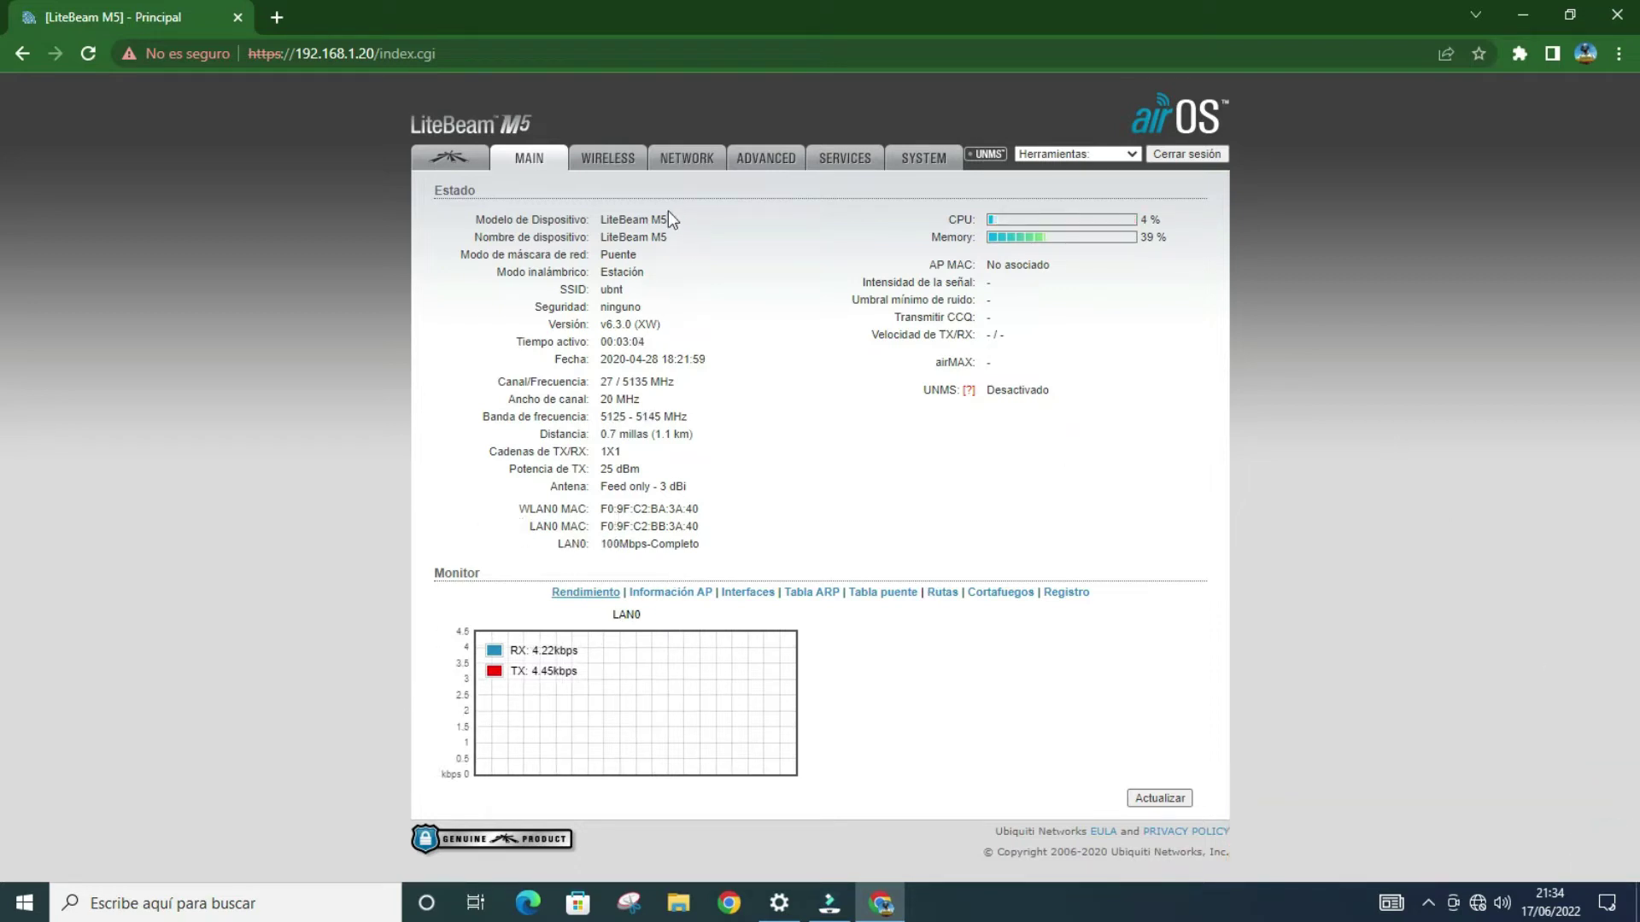
click(706, 165)
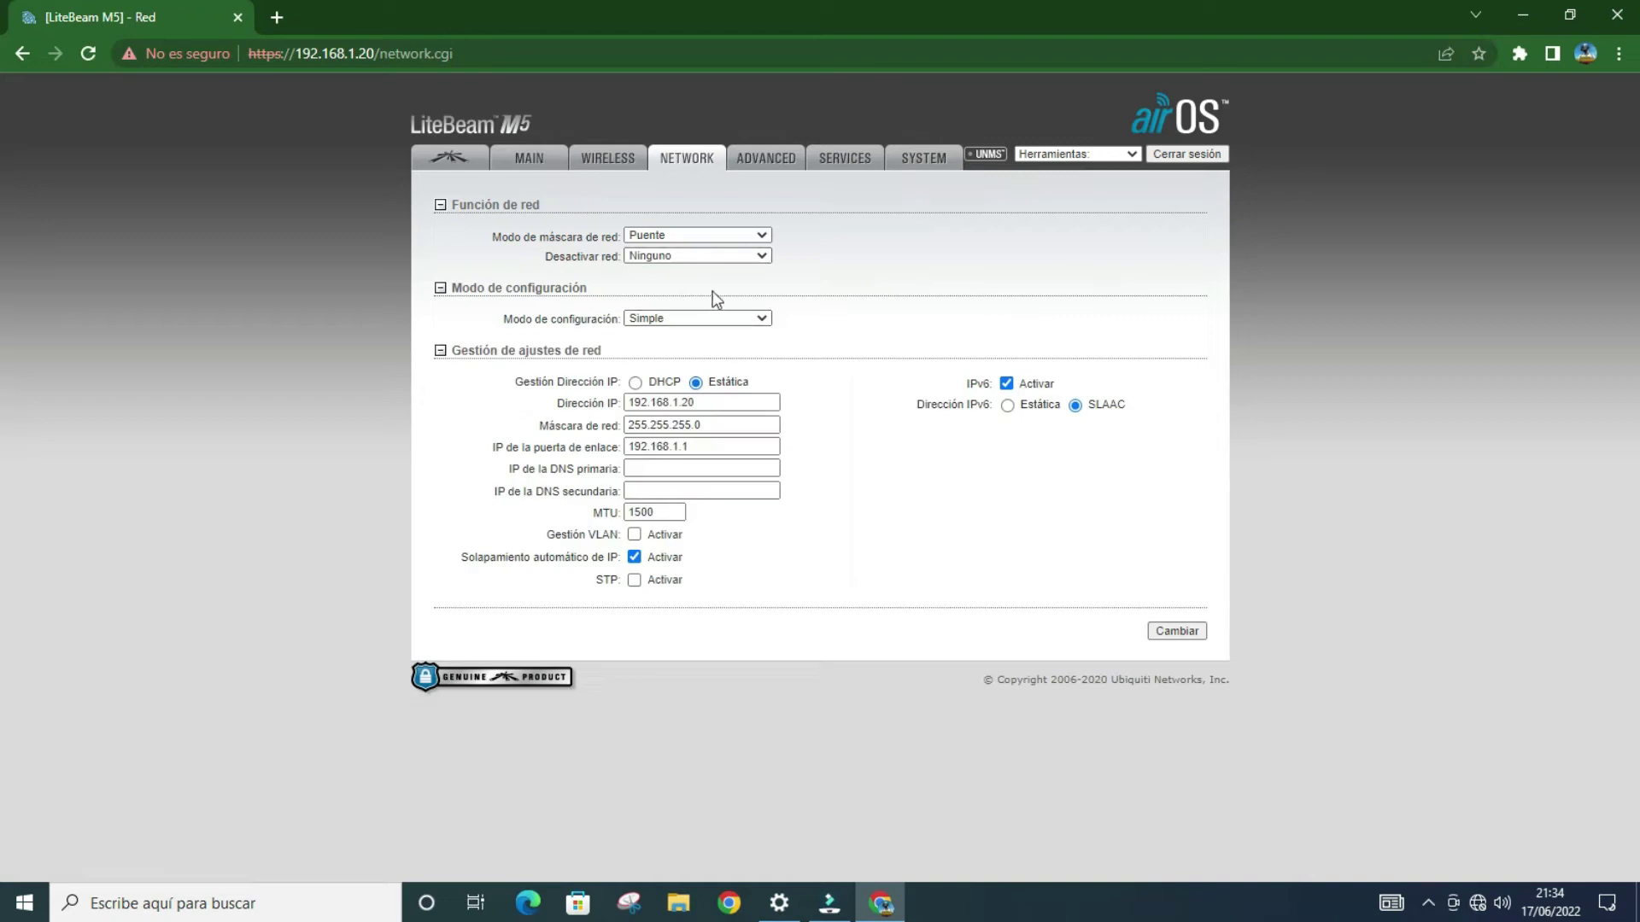
click(692, 241)
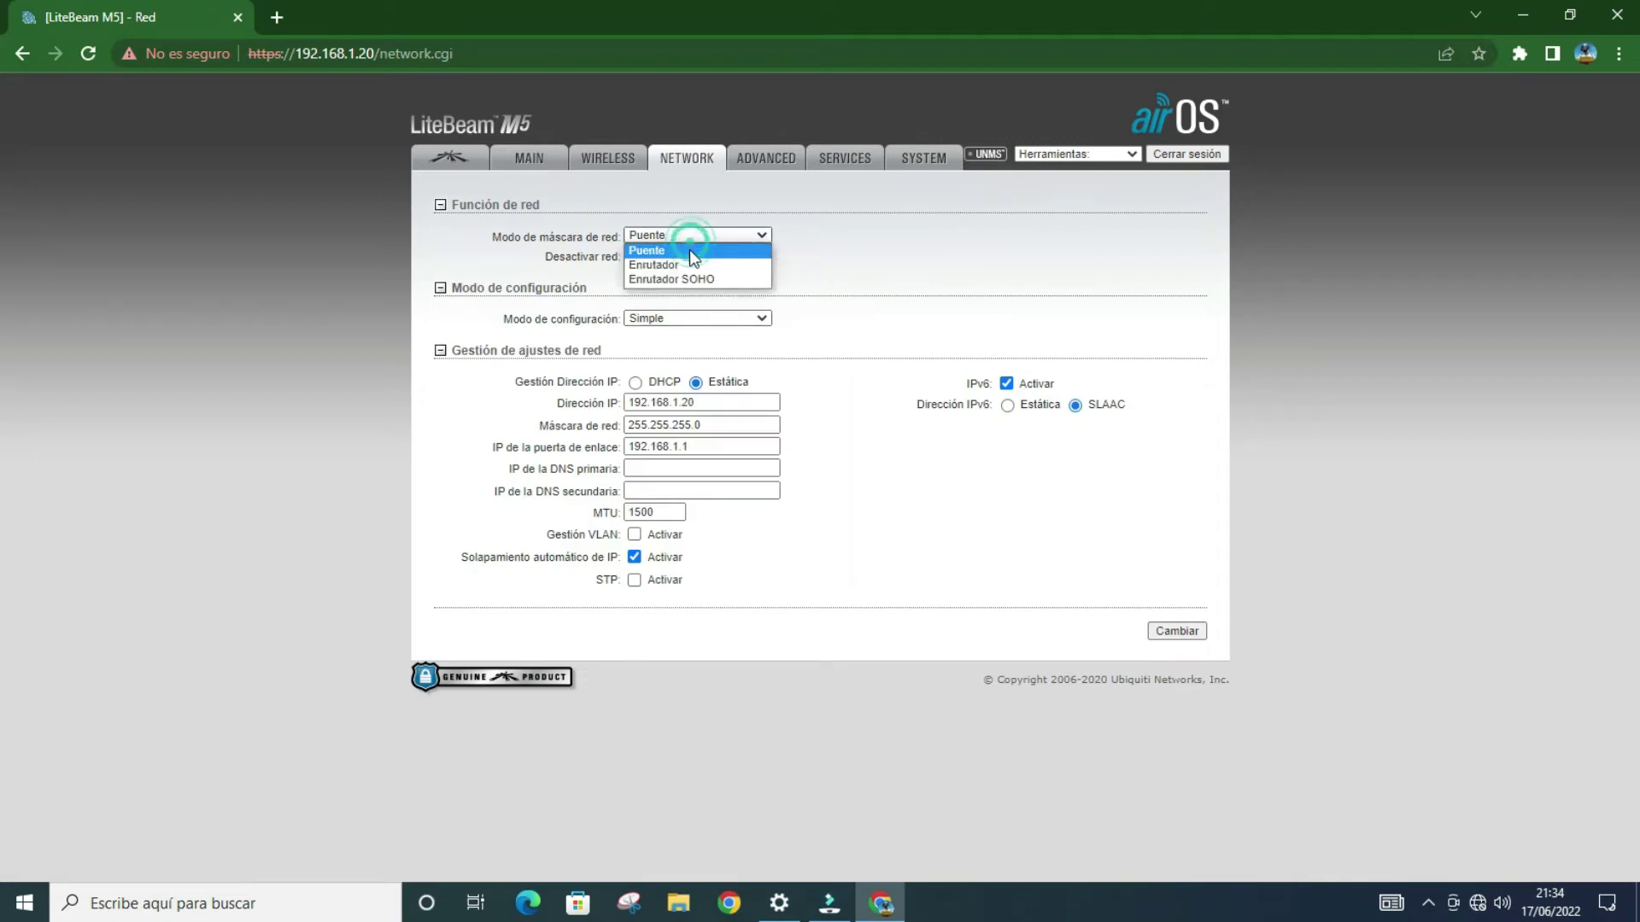
click(689, 248)
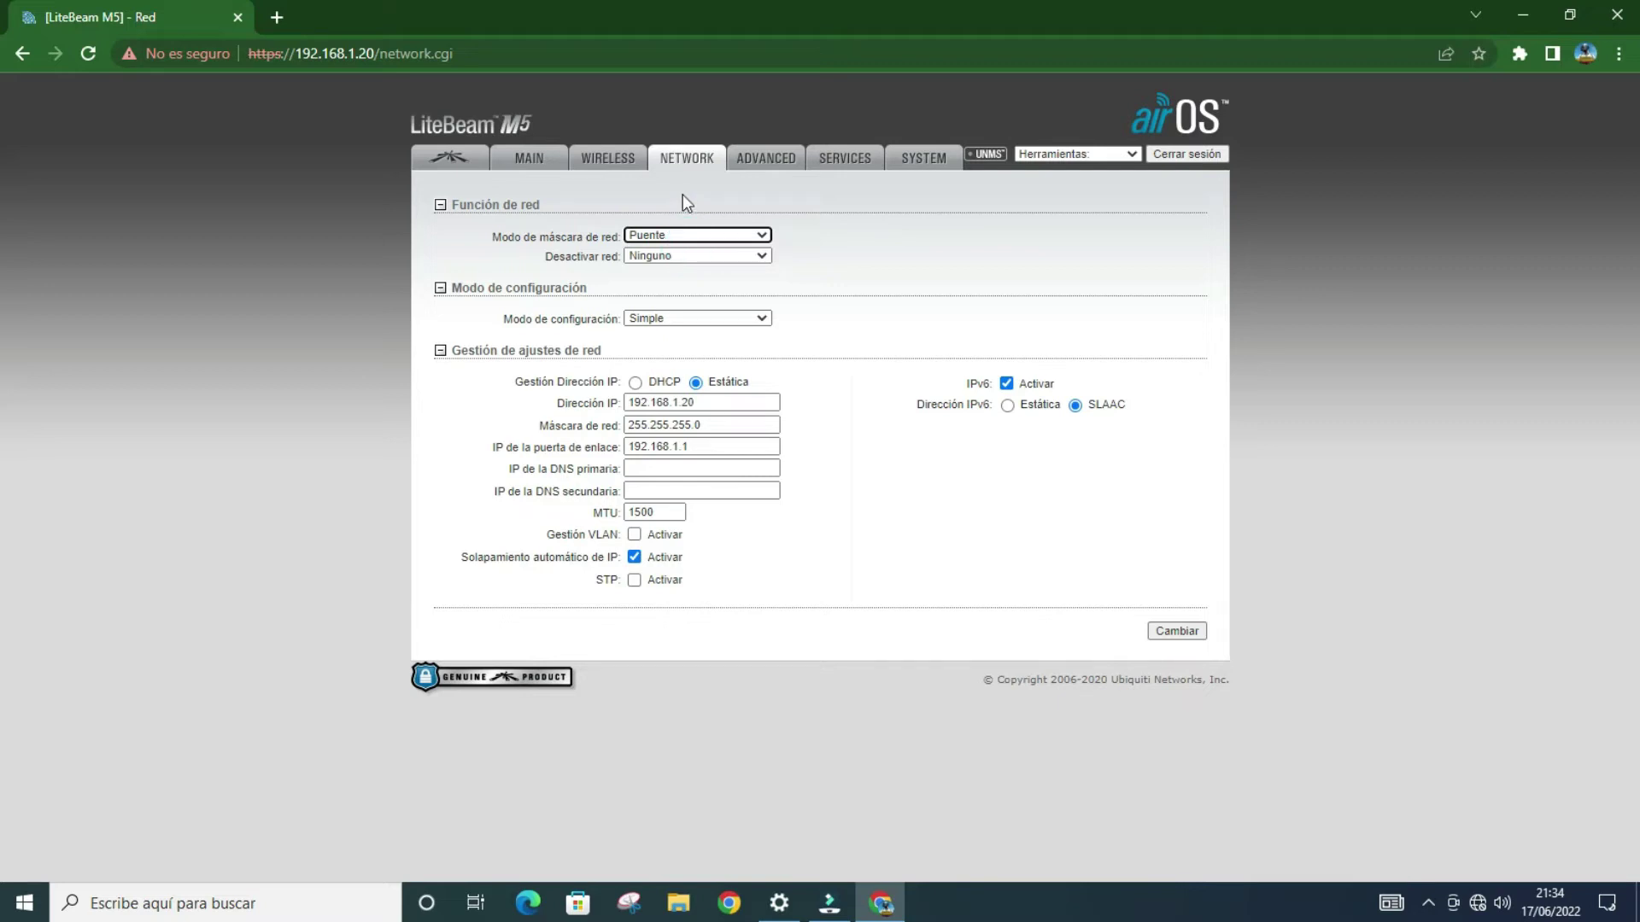
click(950, 156)
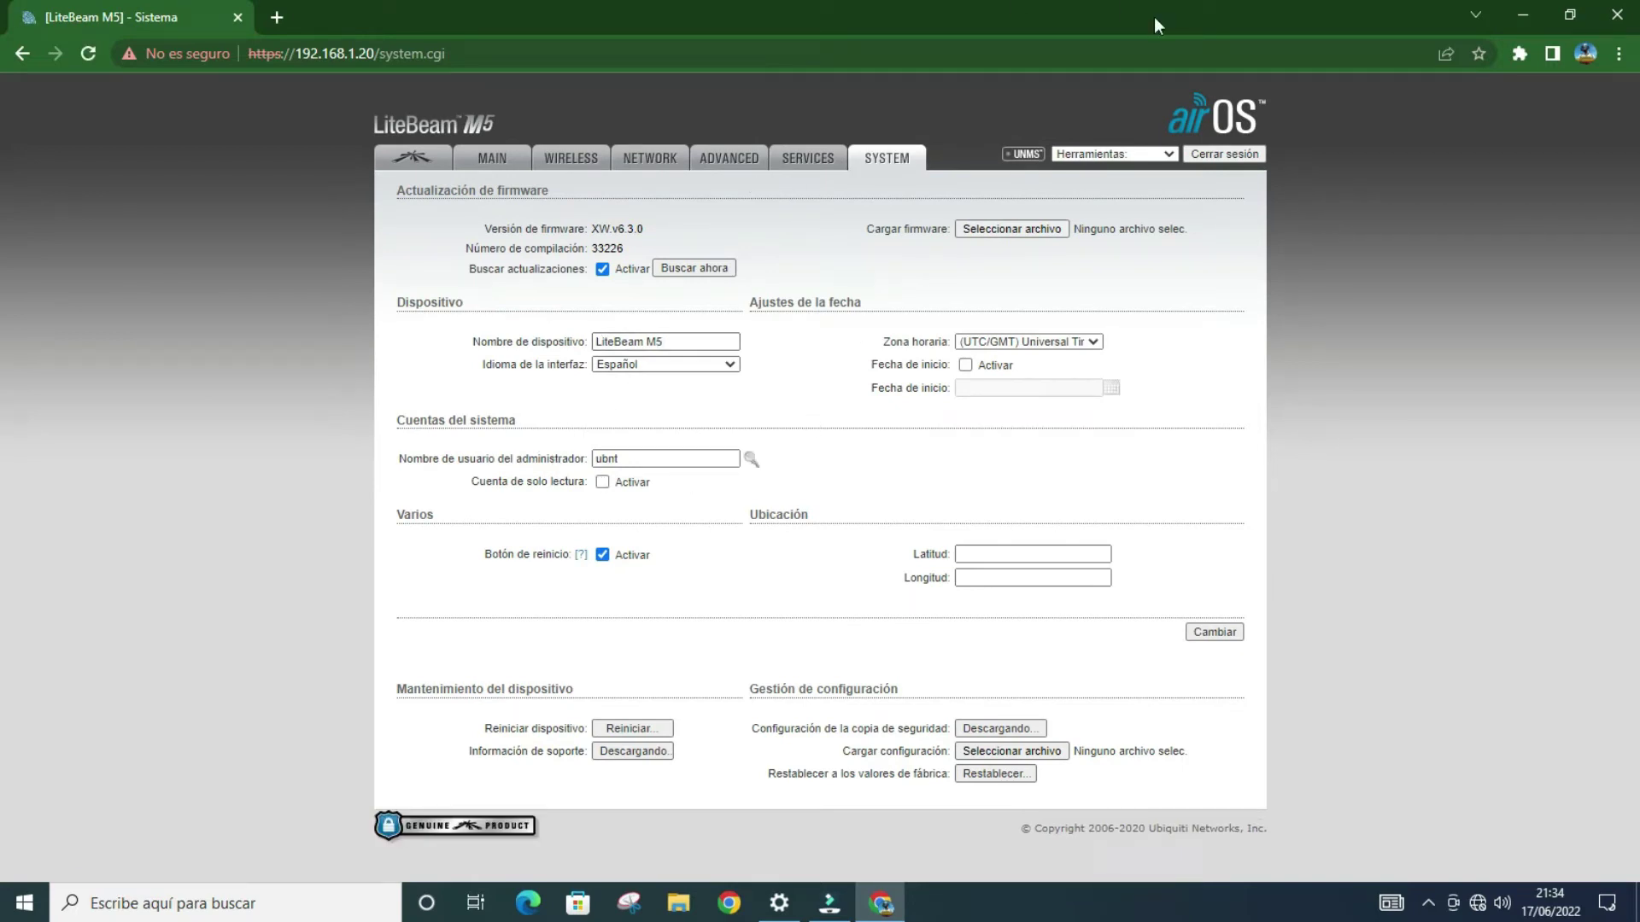
Step: Replace the device name with the client's name, set the admin username to 'admin', and apply
triple_click(712, 343)
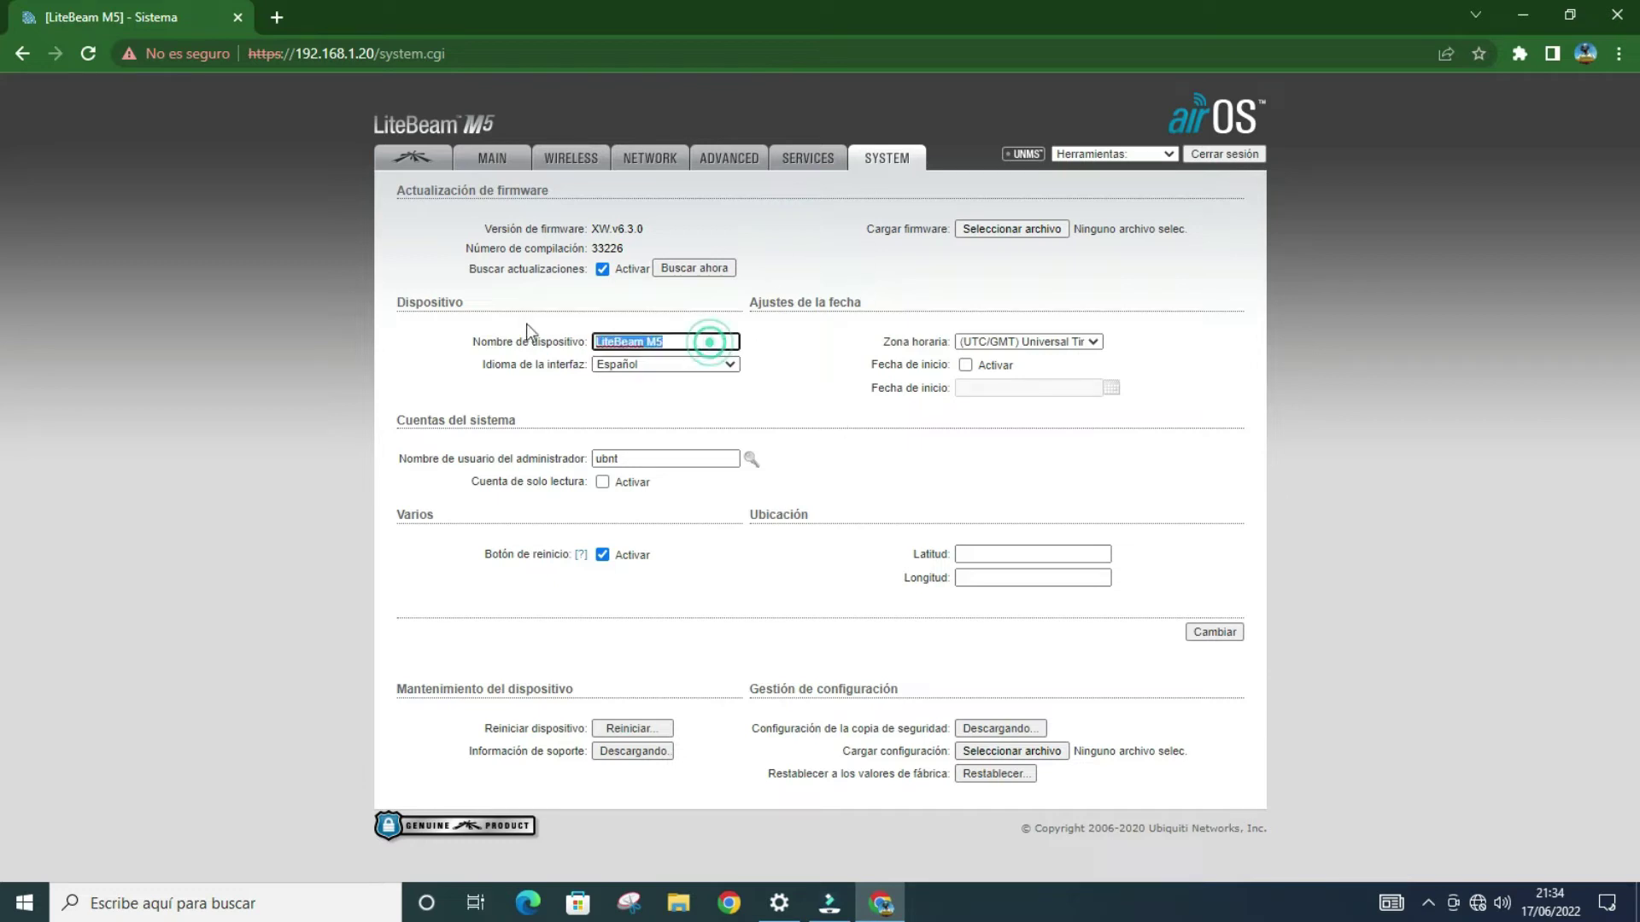
text(cliente )
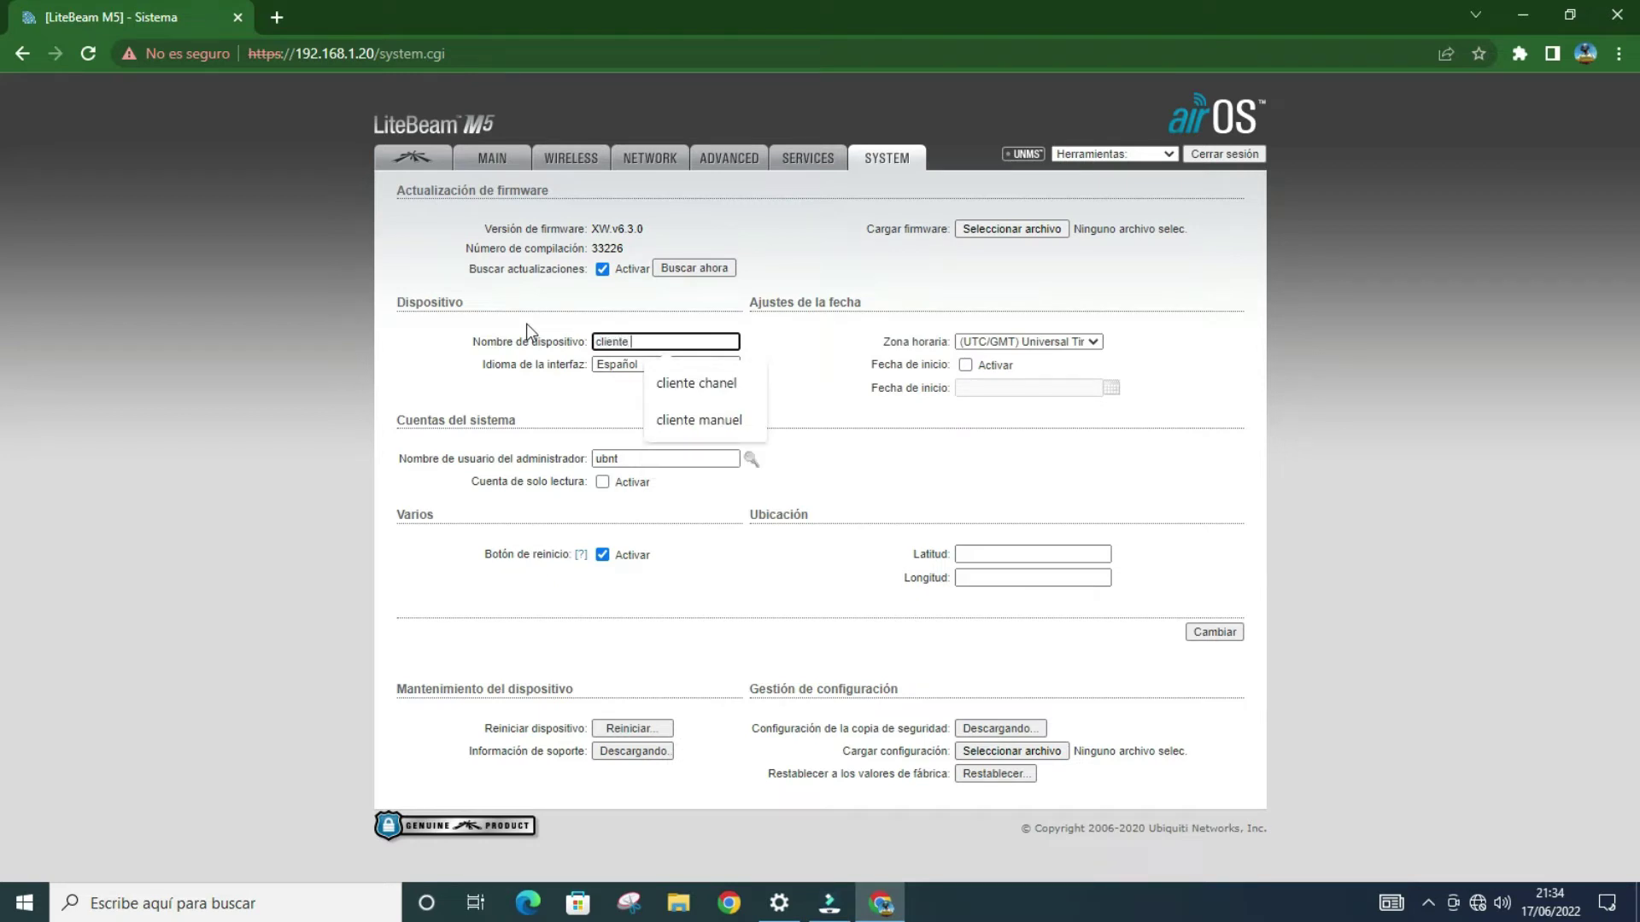
text(ma)
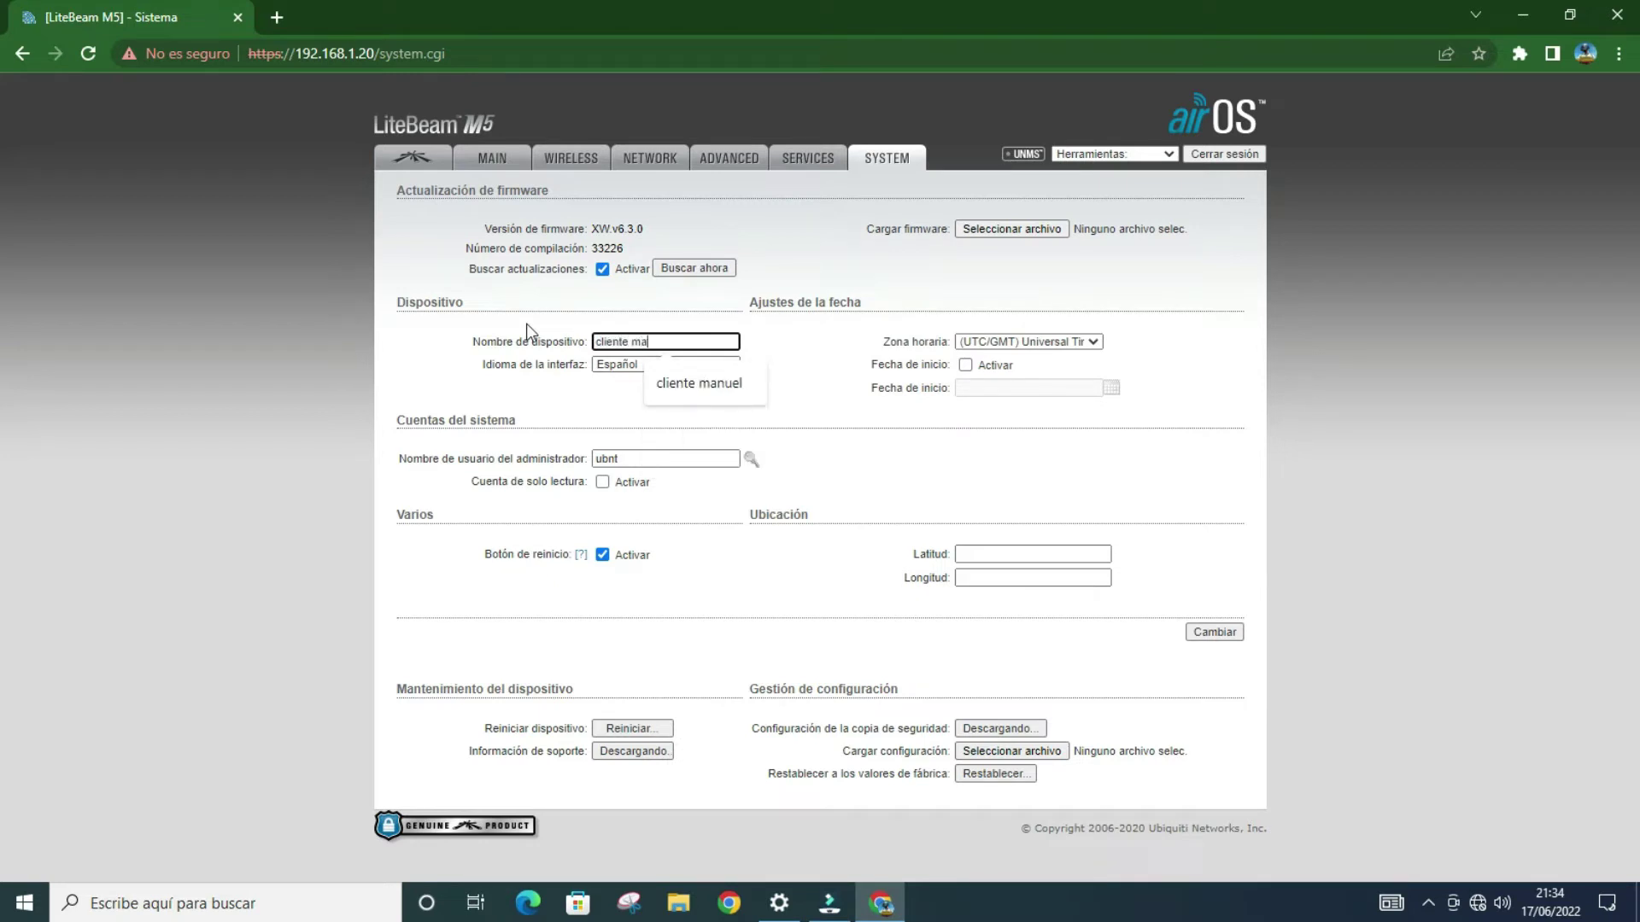
text(nuel)
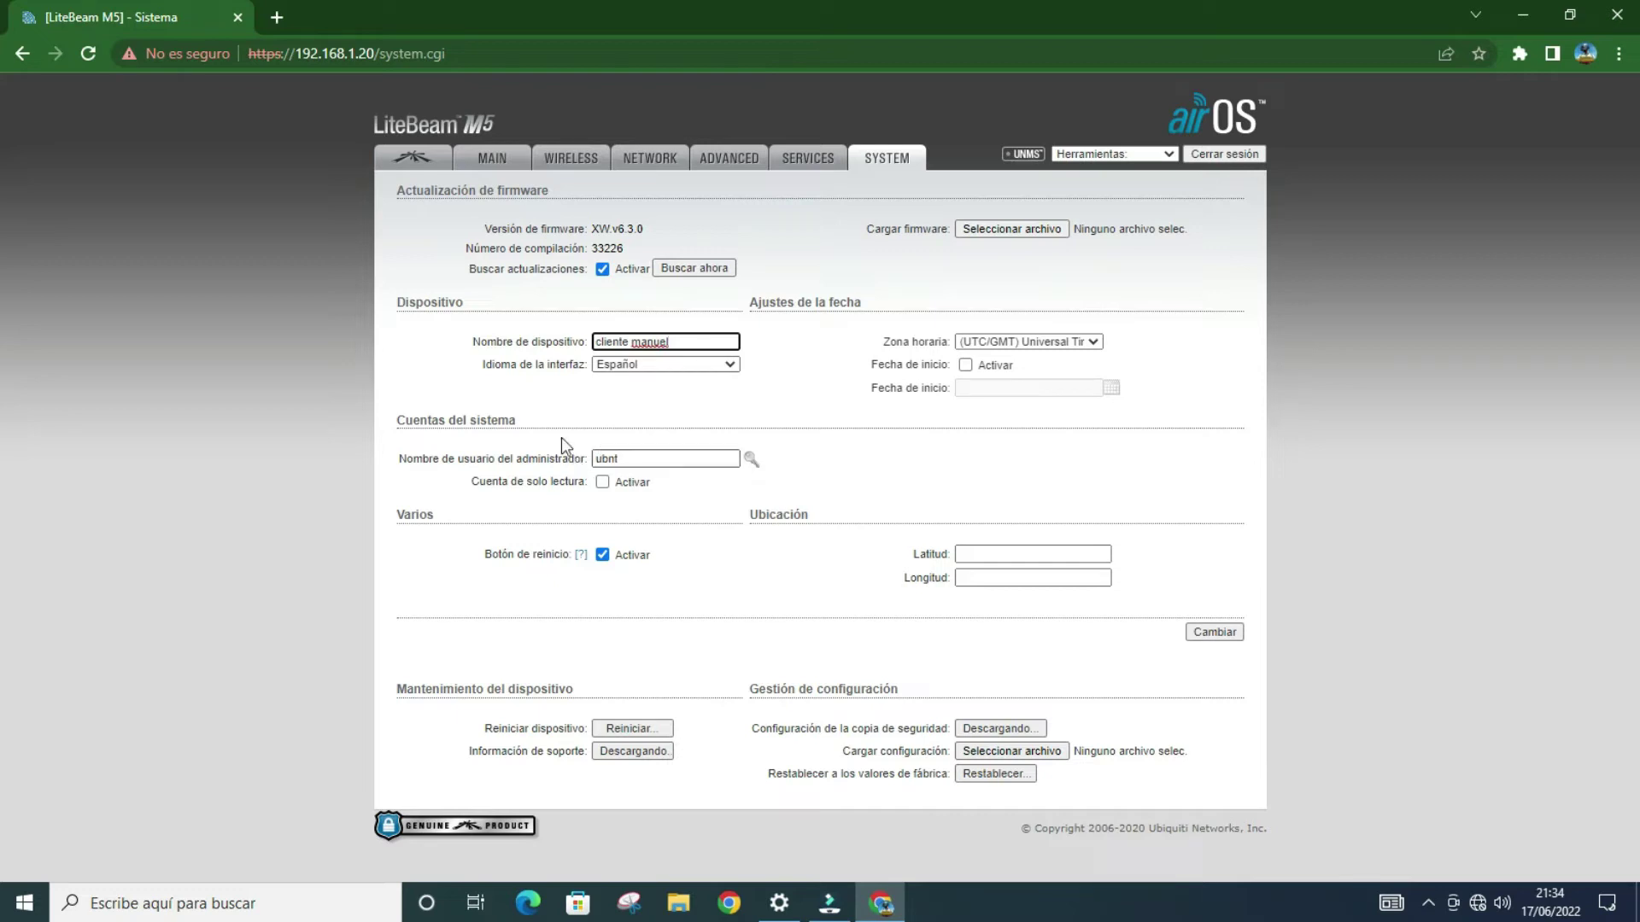
double_click(656, 462)
text(admi)
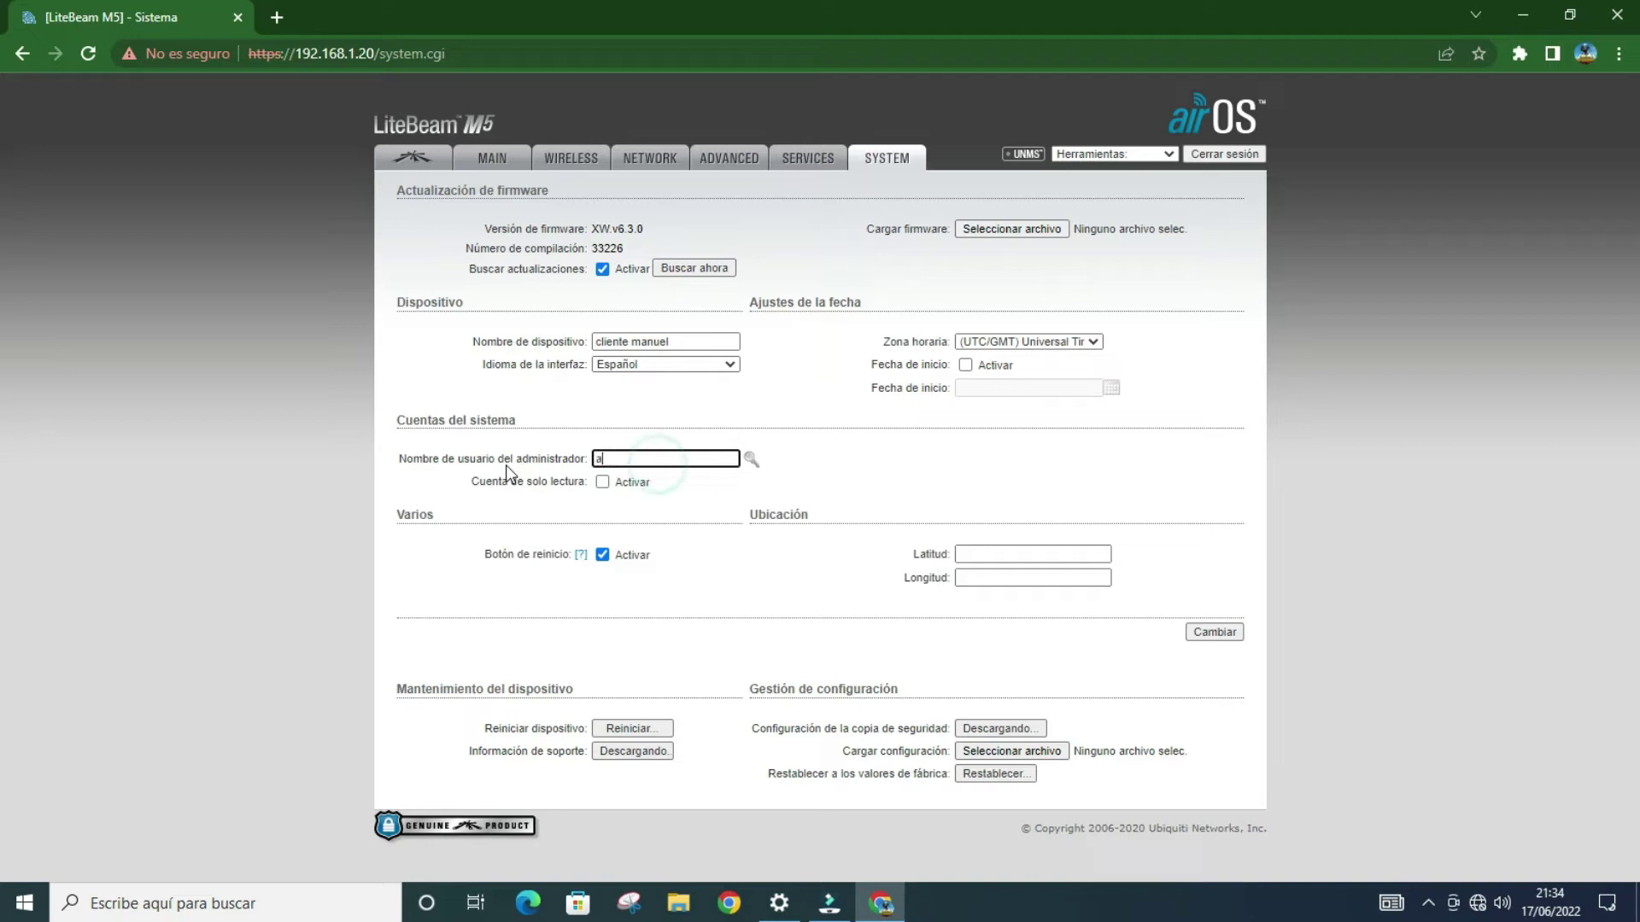
text(n)
click(1238, 633)
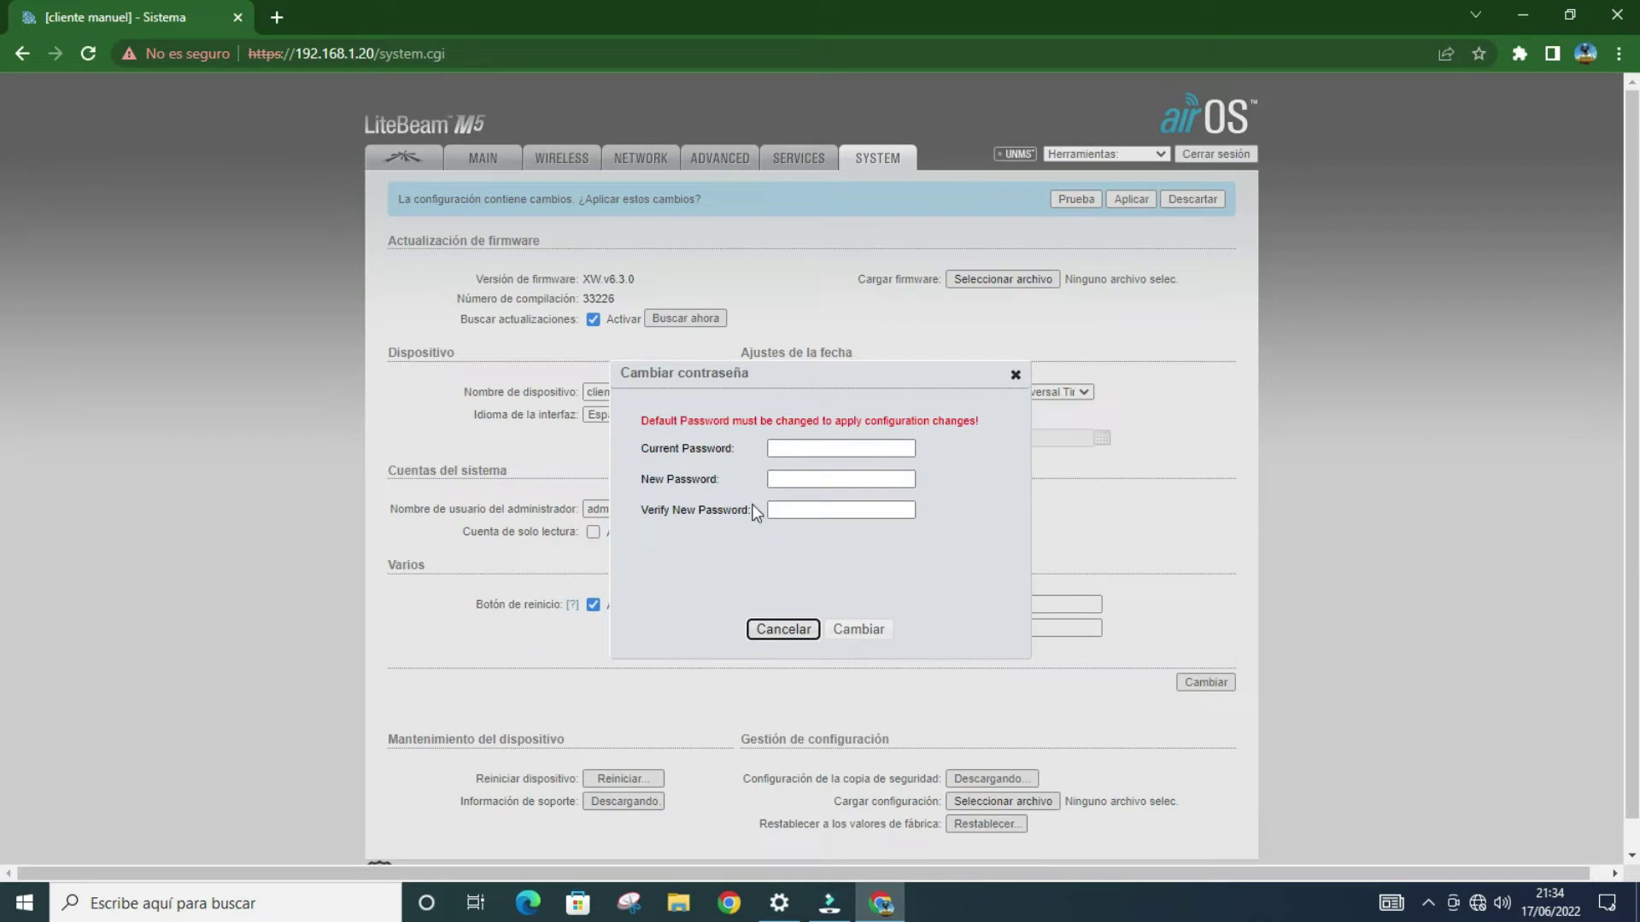
Step: Enter the current password, a new password and its confirmation, and confirm the change
click(783, 449)
click(783, 449)
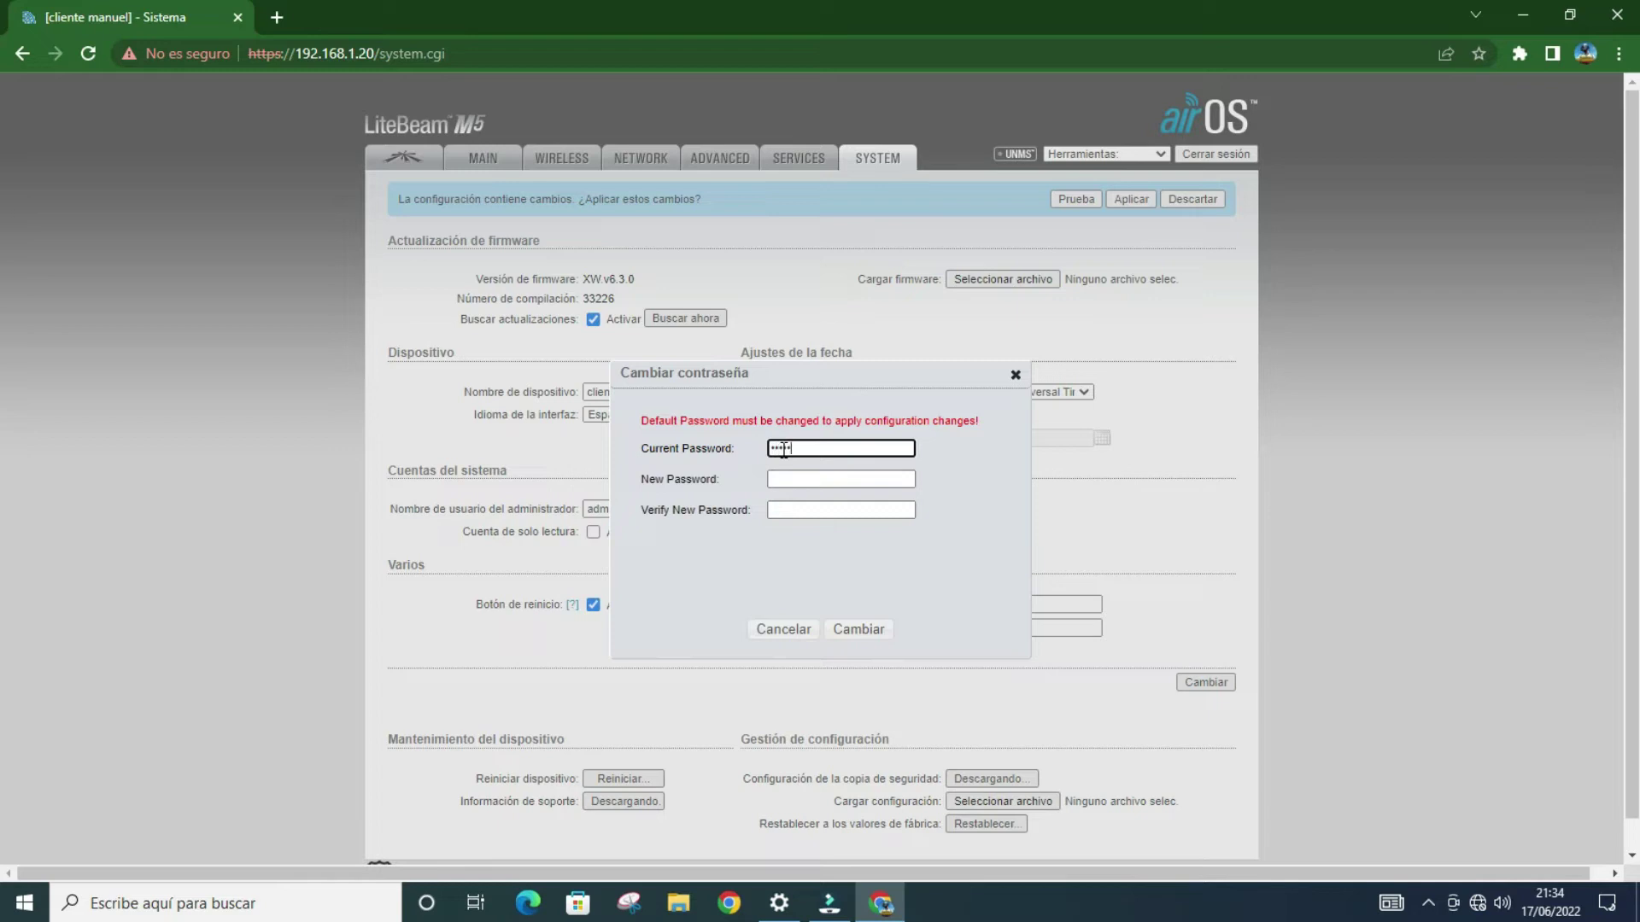
click(796, 480)
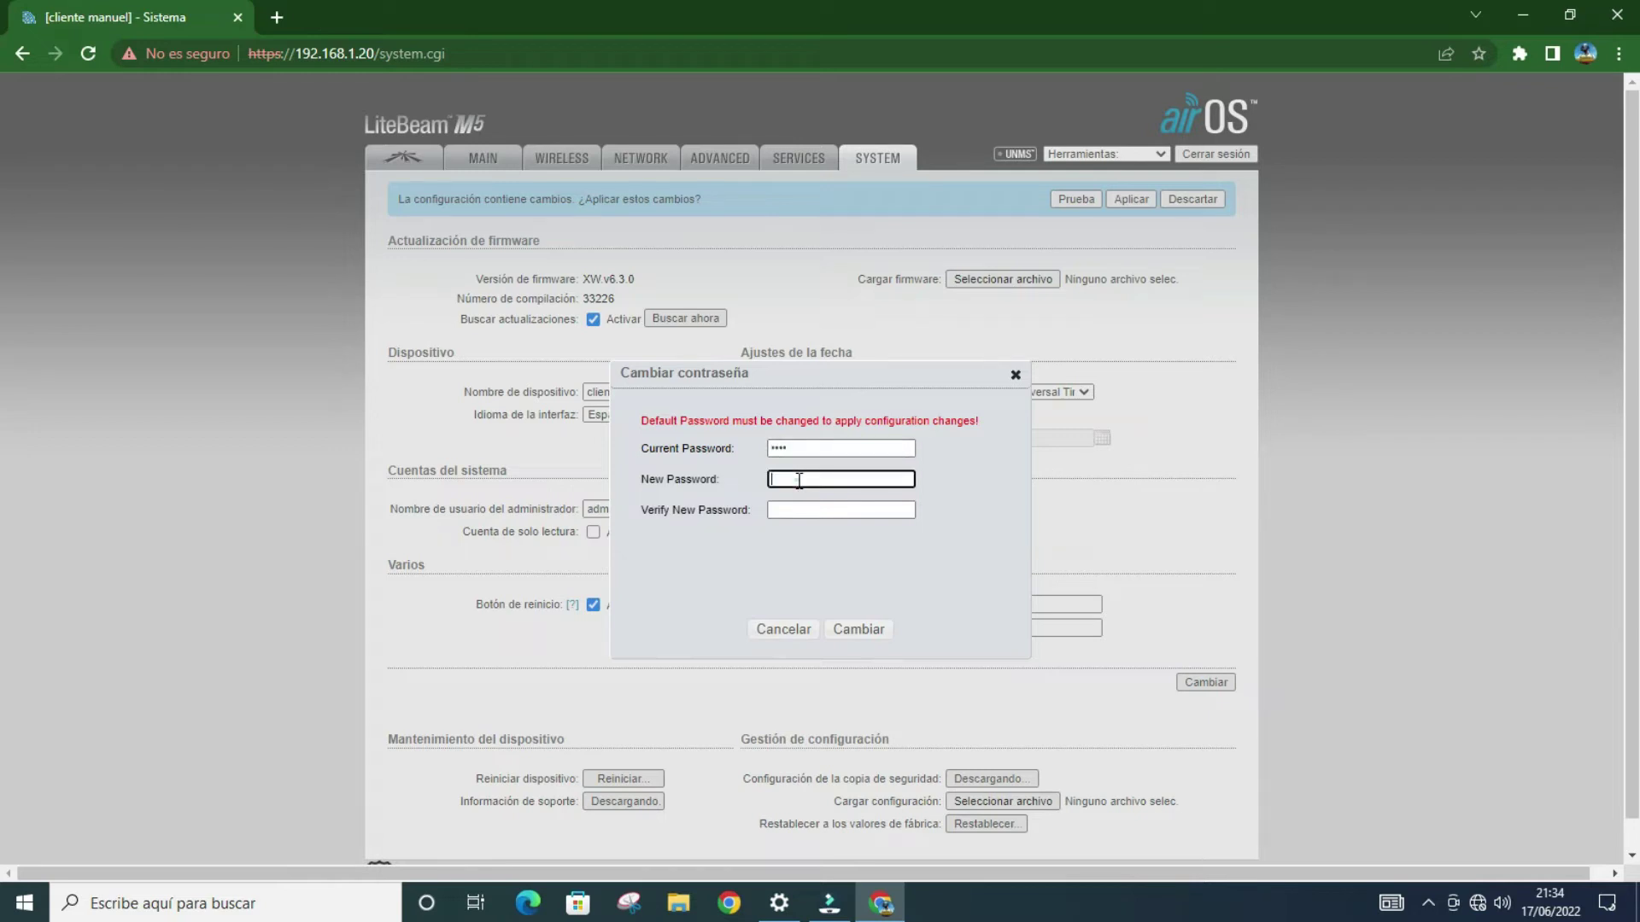
click(814, 510)
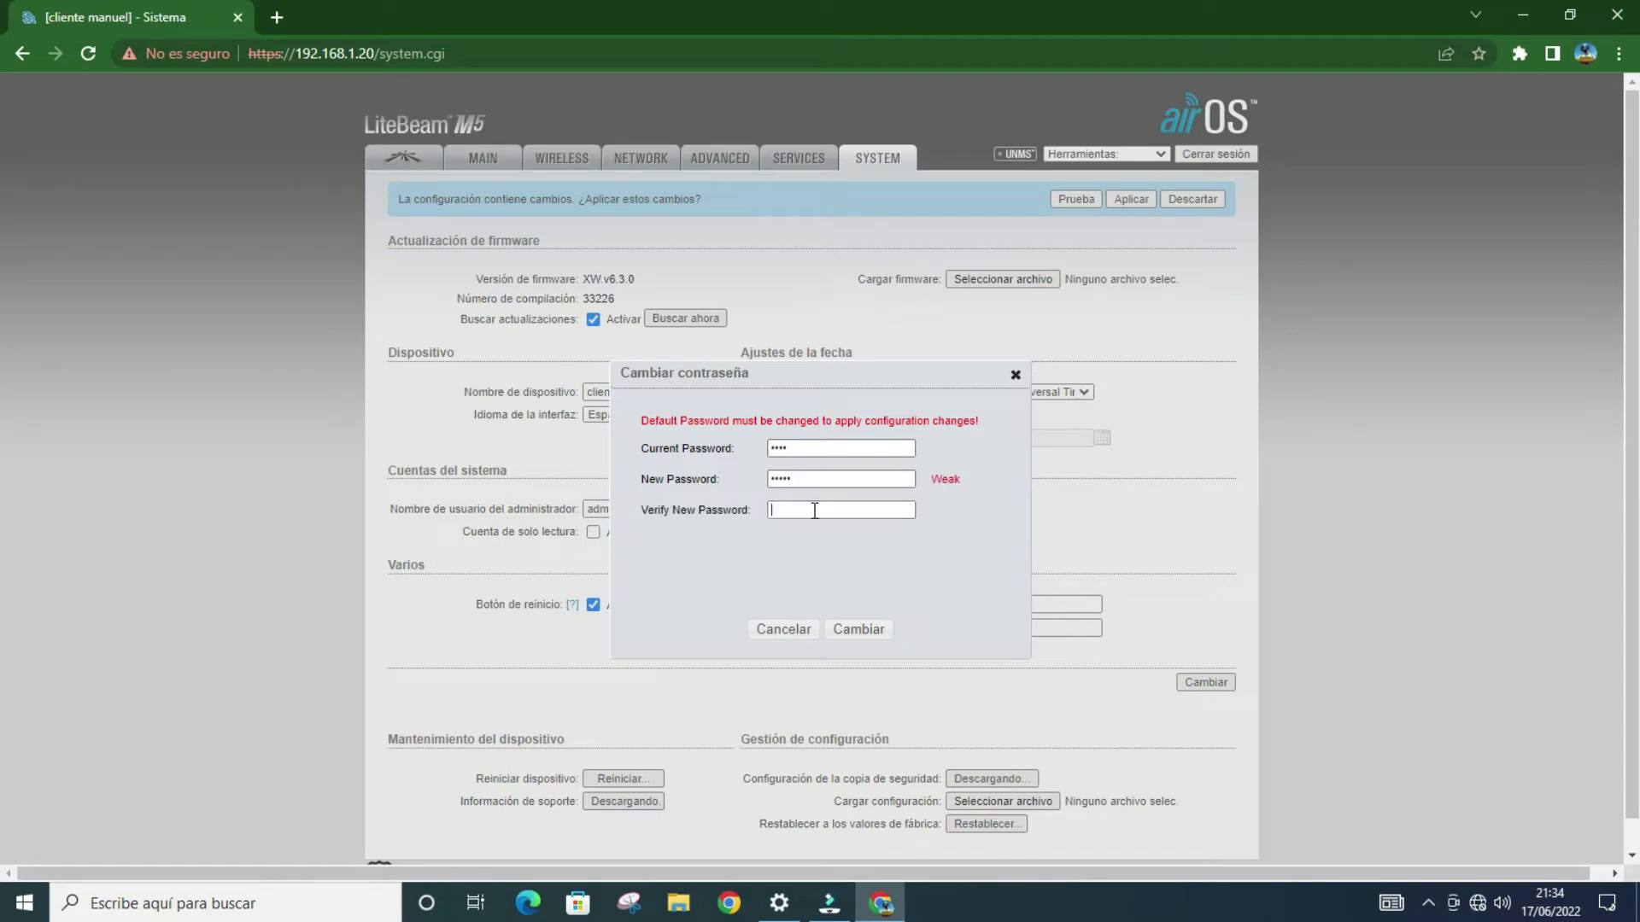
click(814, 510)
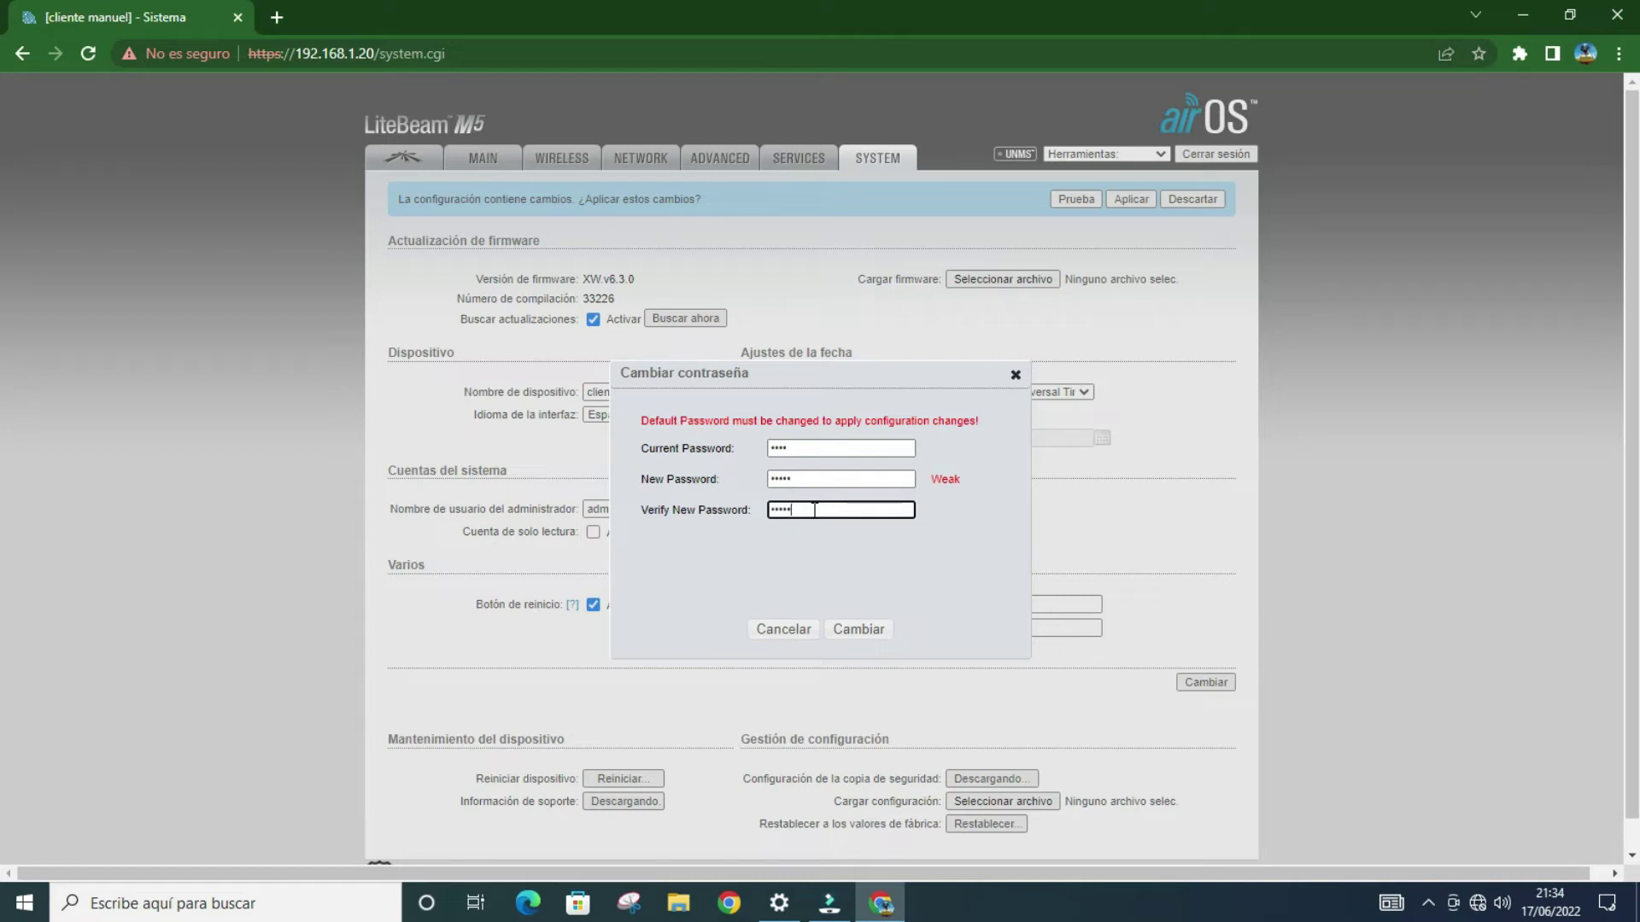
click(842, 627)
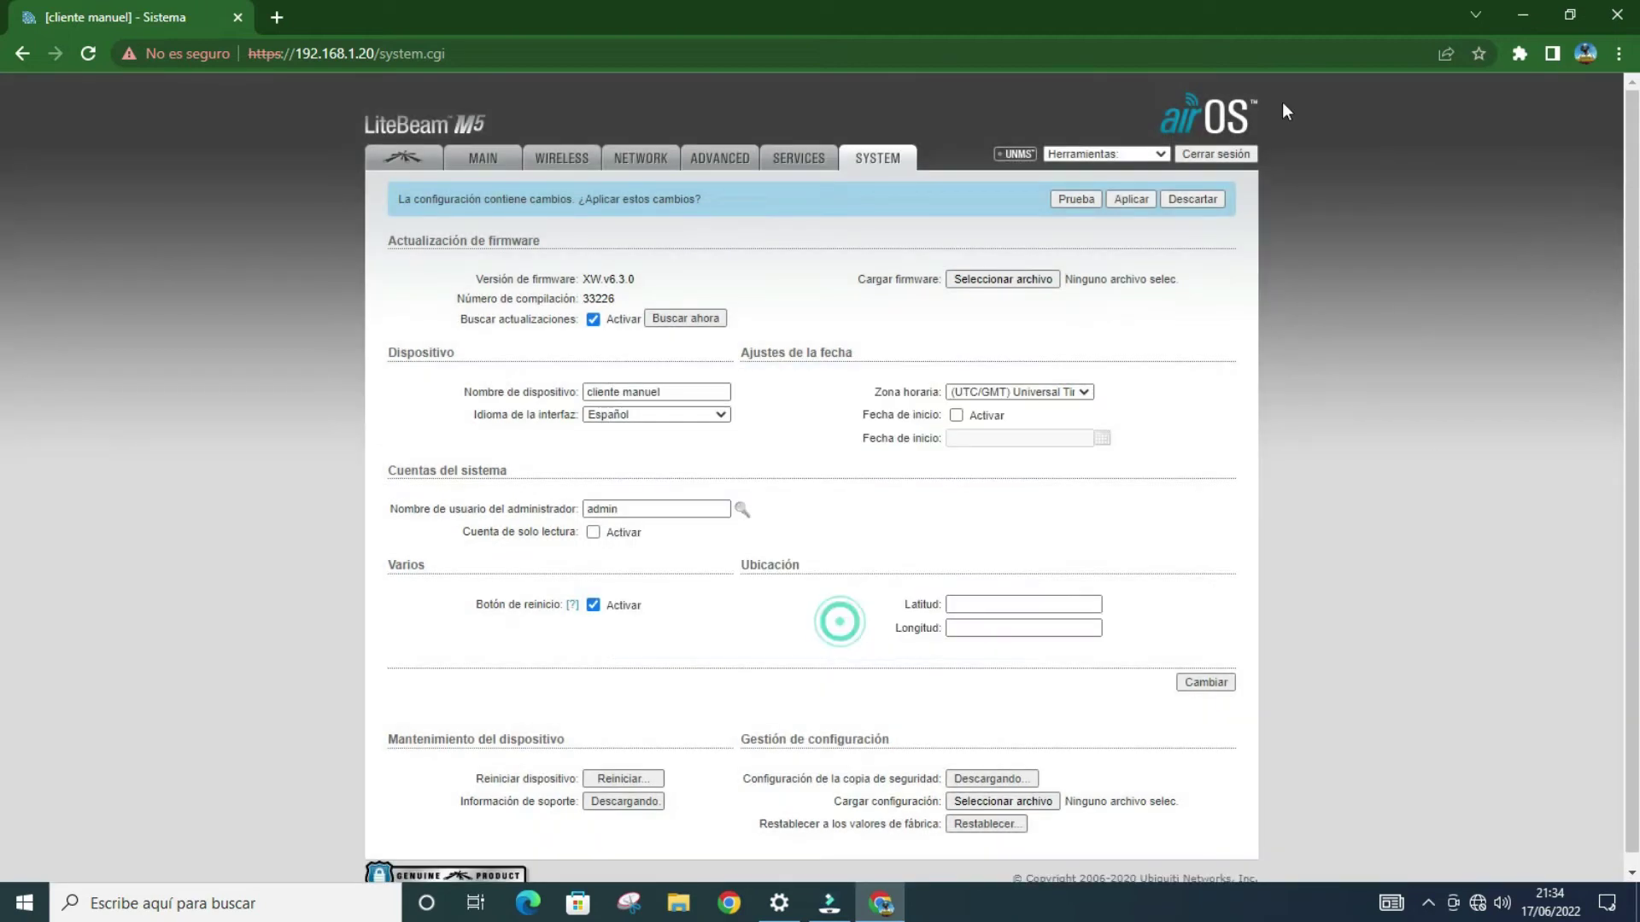
Step: Uncheck the Conexión segura (HTTPS) option in Services and save the change
click(825, 169)
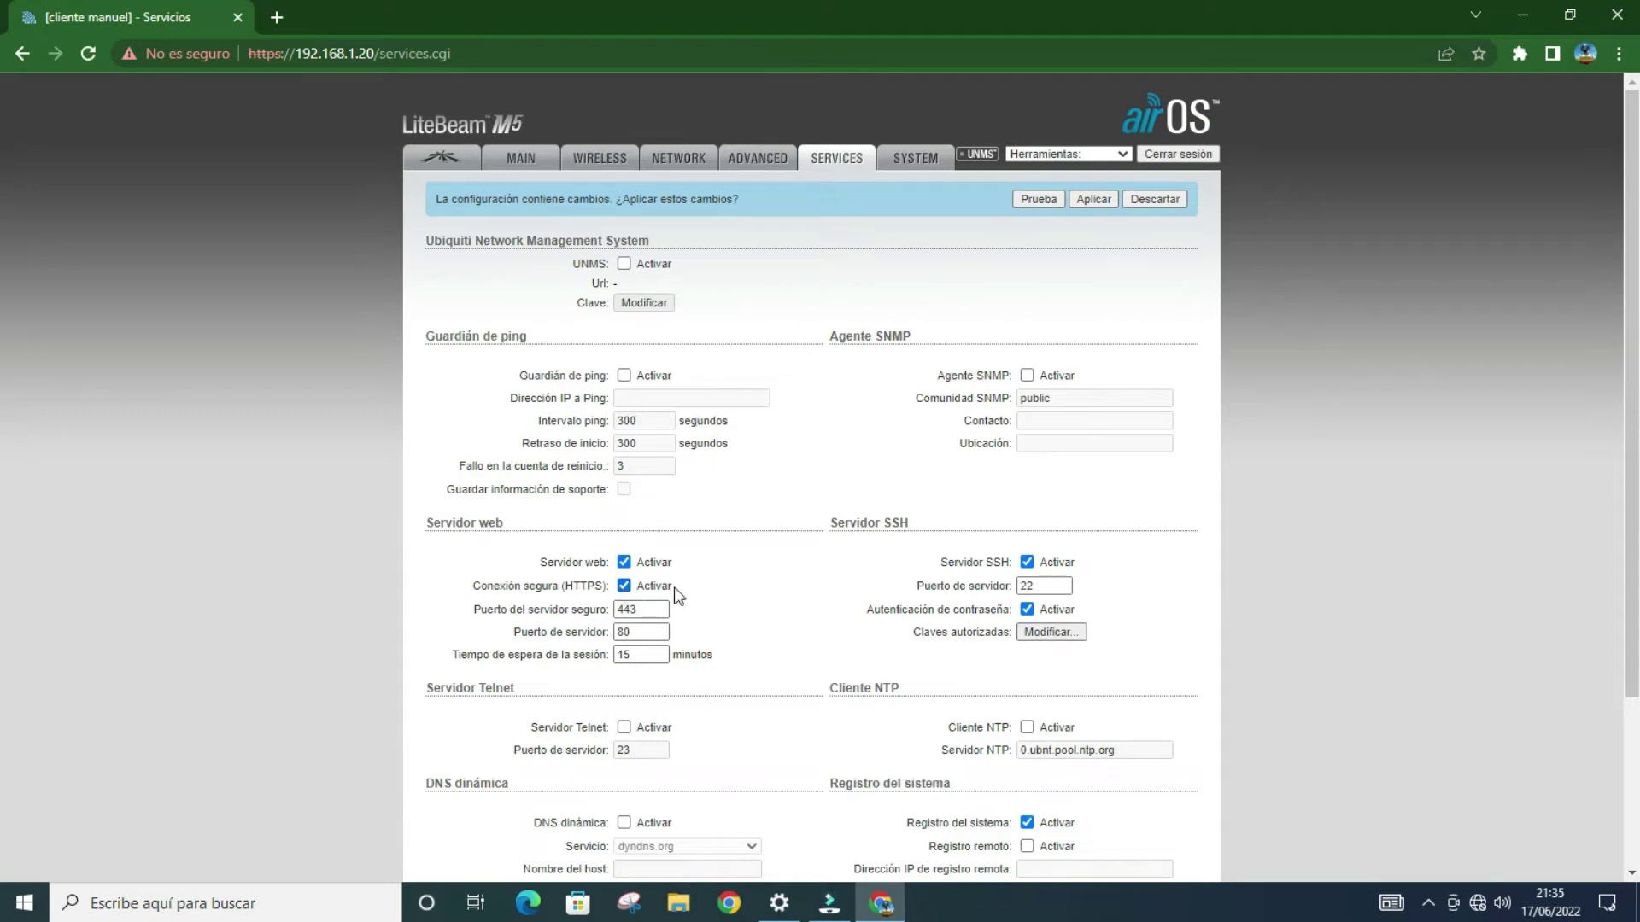
click(623, 585)
scroll(854, 359, down, 3)
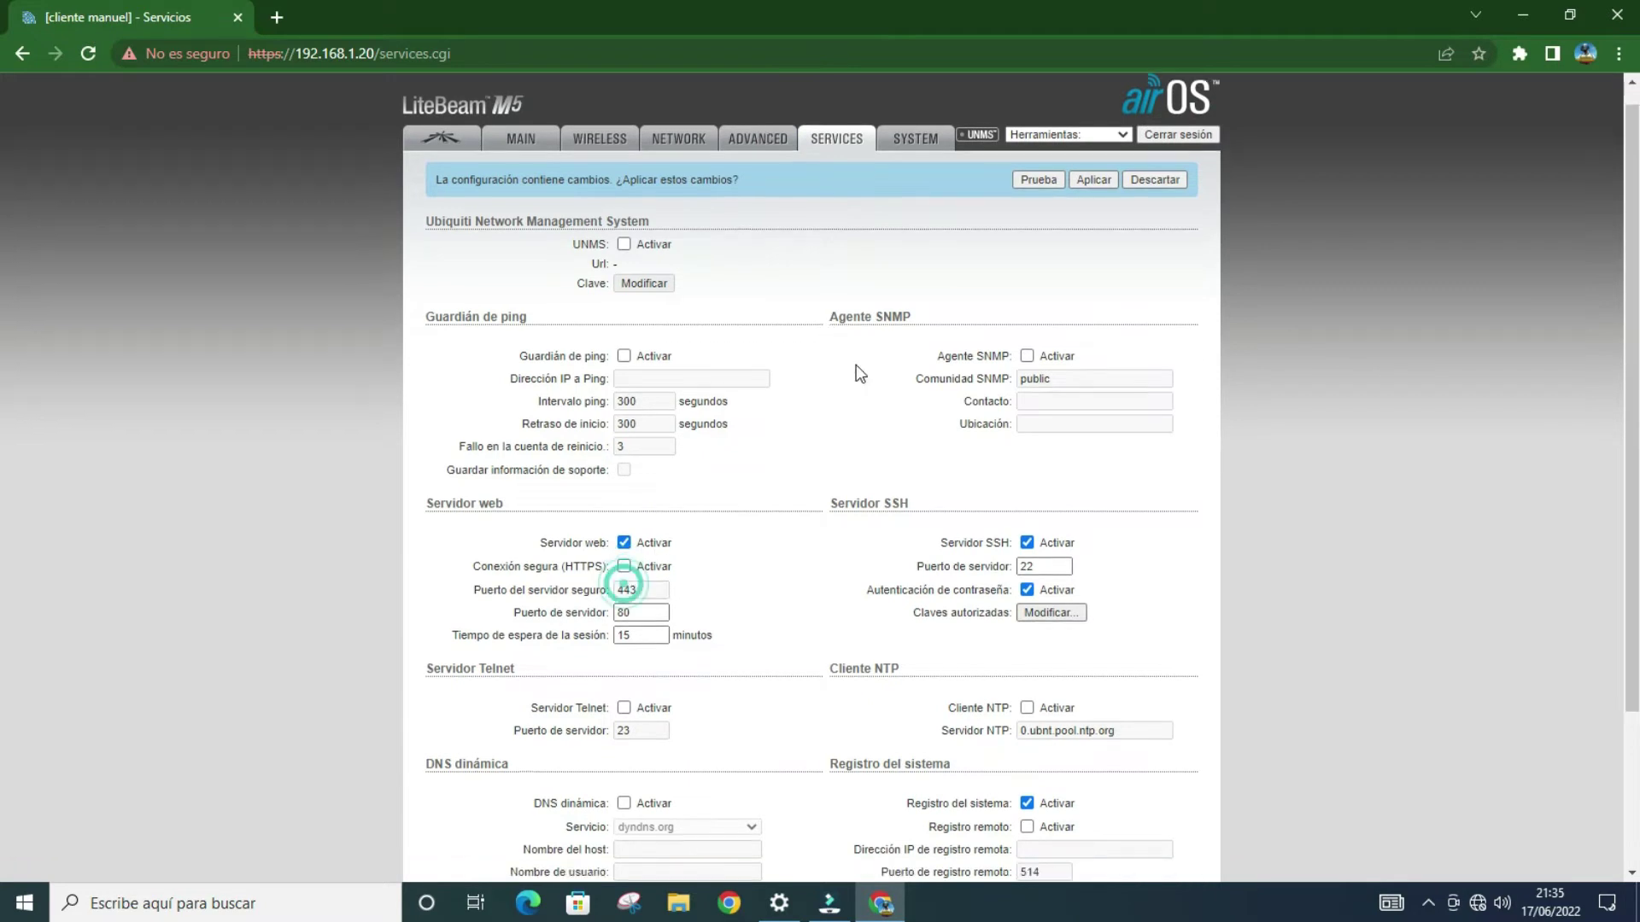
click(1171, 825)
click(1171, 825)
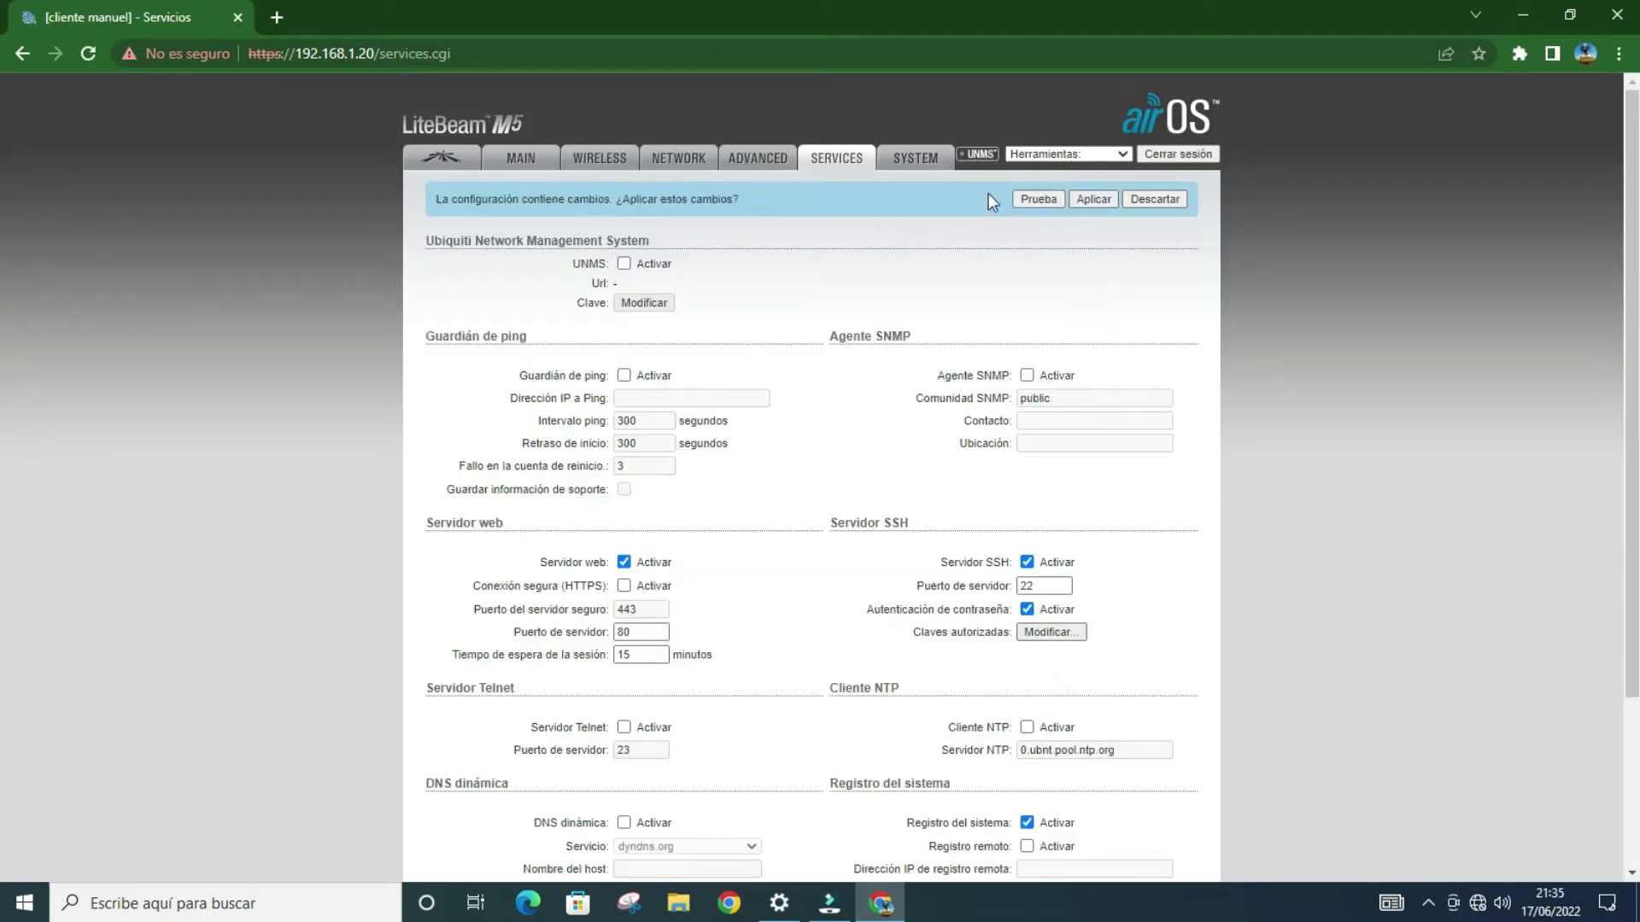
click(757, 159)
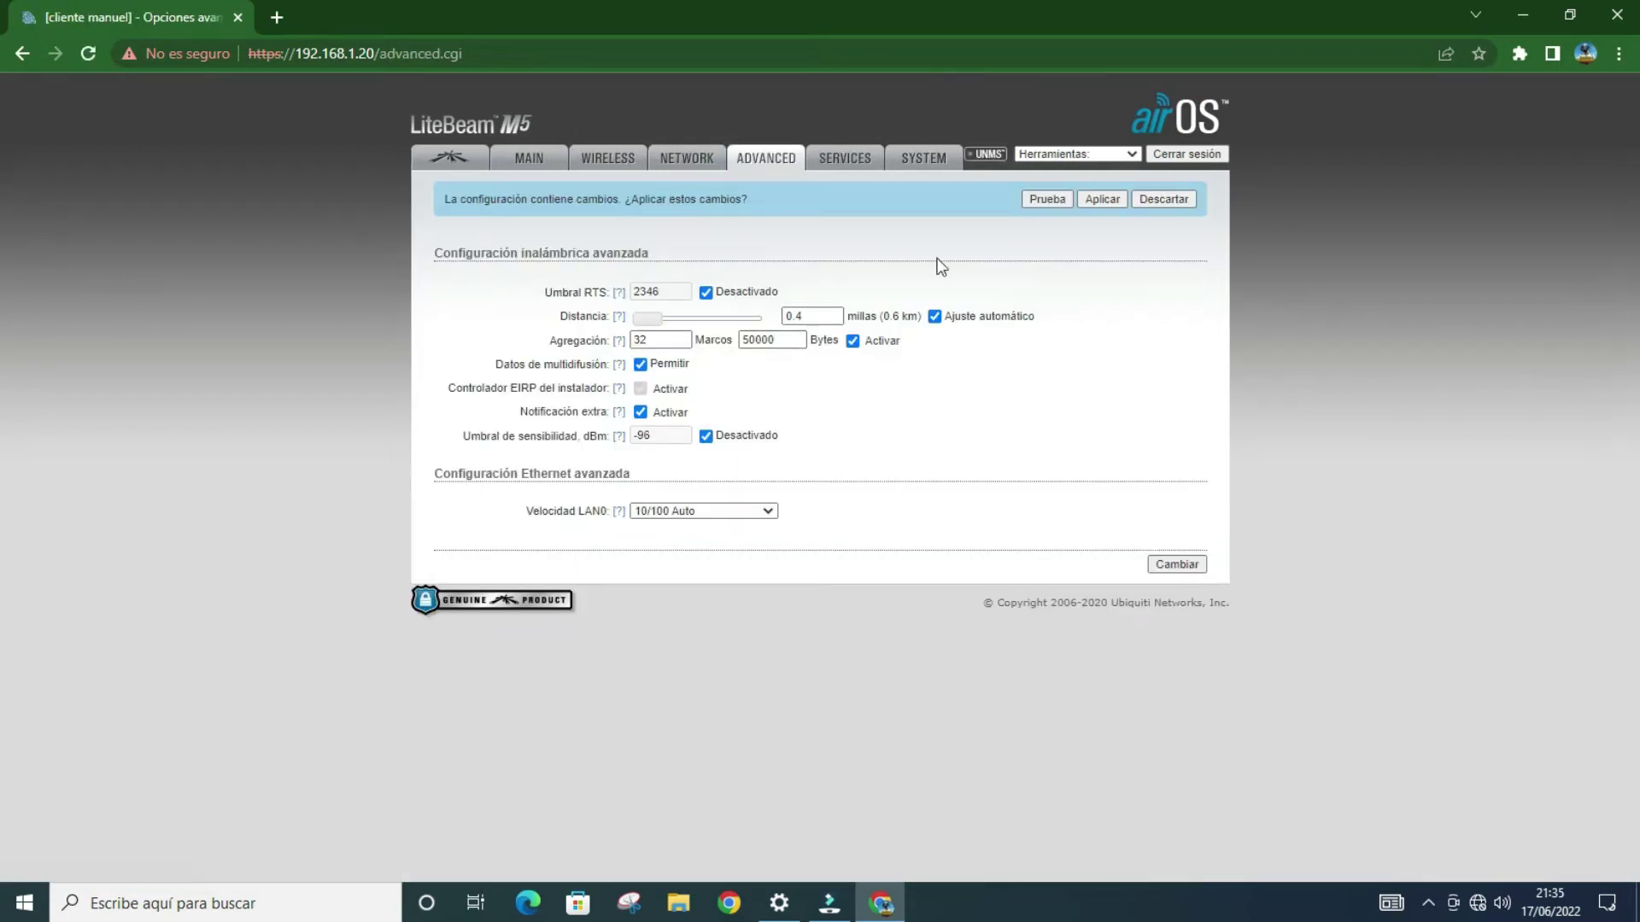
Step: Move the Distancia slider to 1.5 miles (2.4 km) and save the Advanced settings
drag(653, 319, 670, 328)
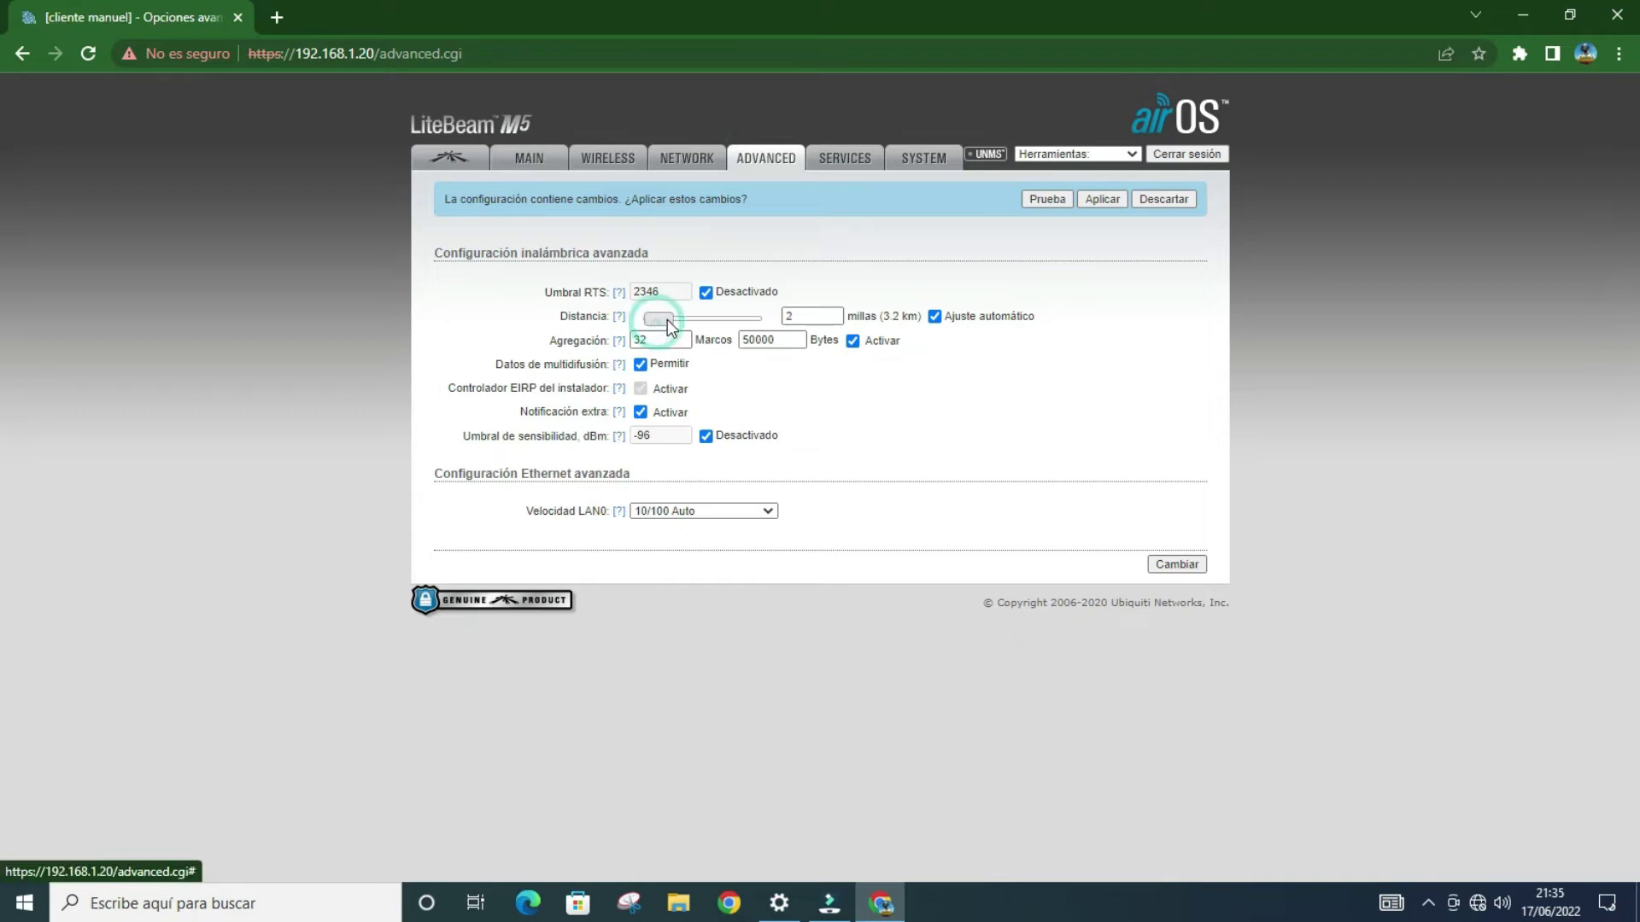
click(667, 324)
click(667, 325)
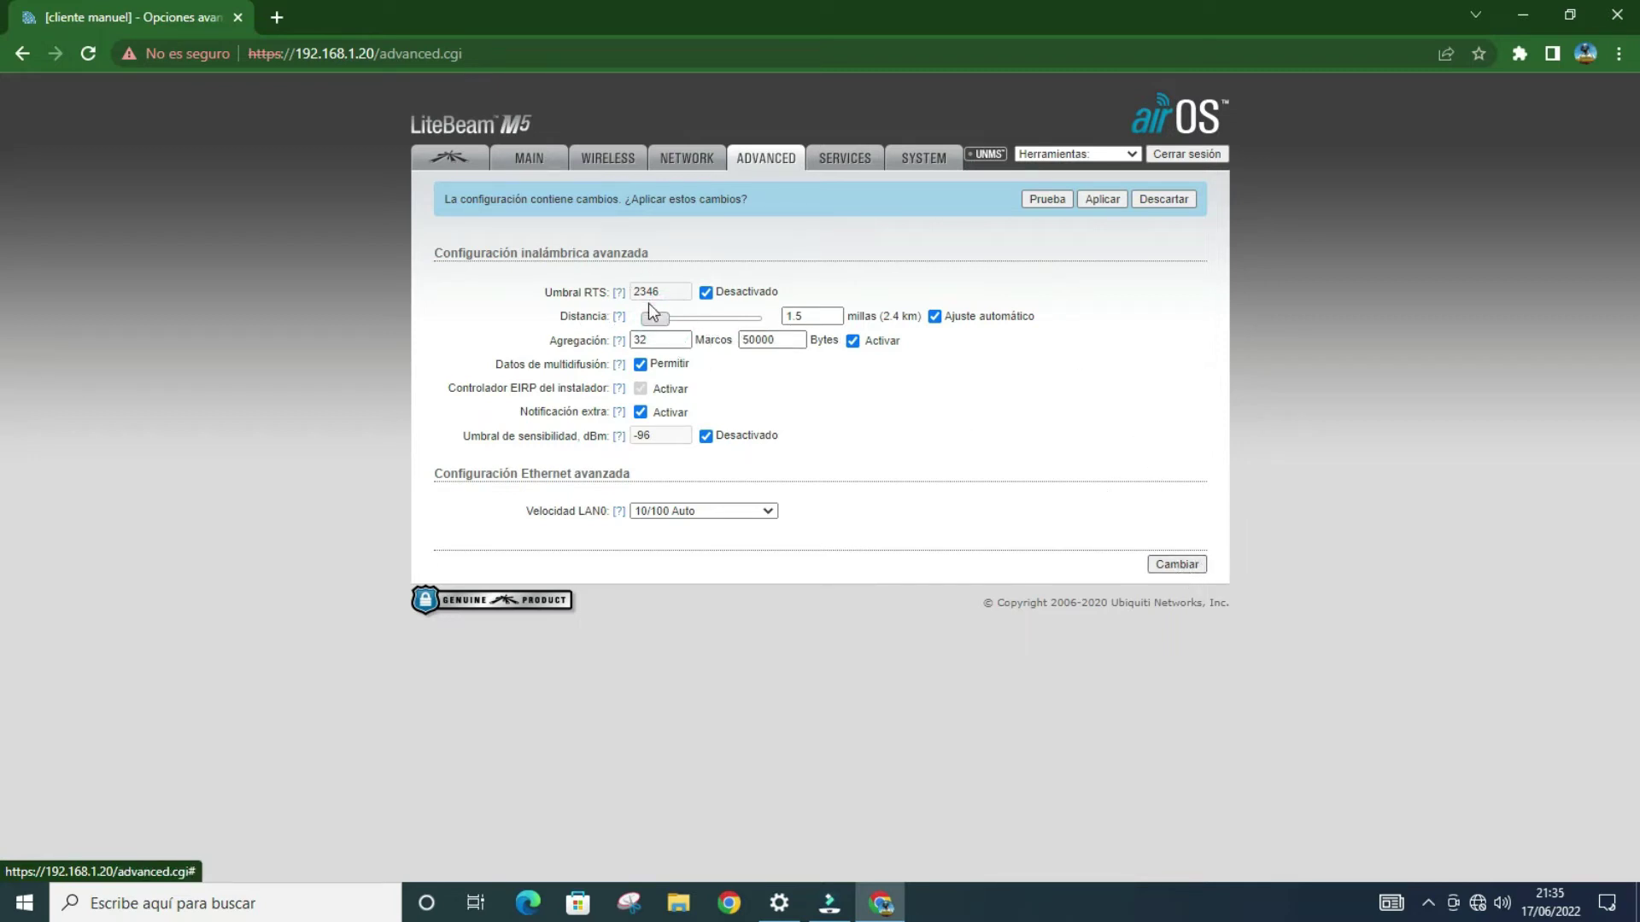
click(1175, 565)
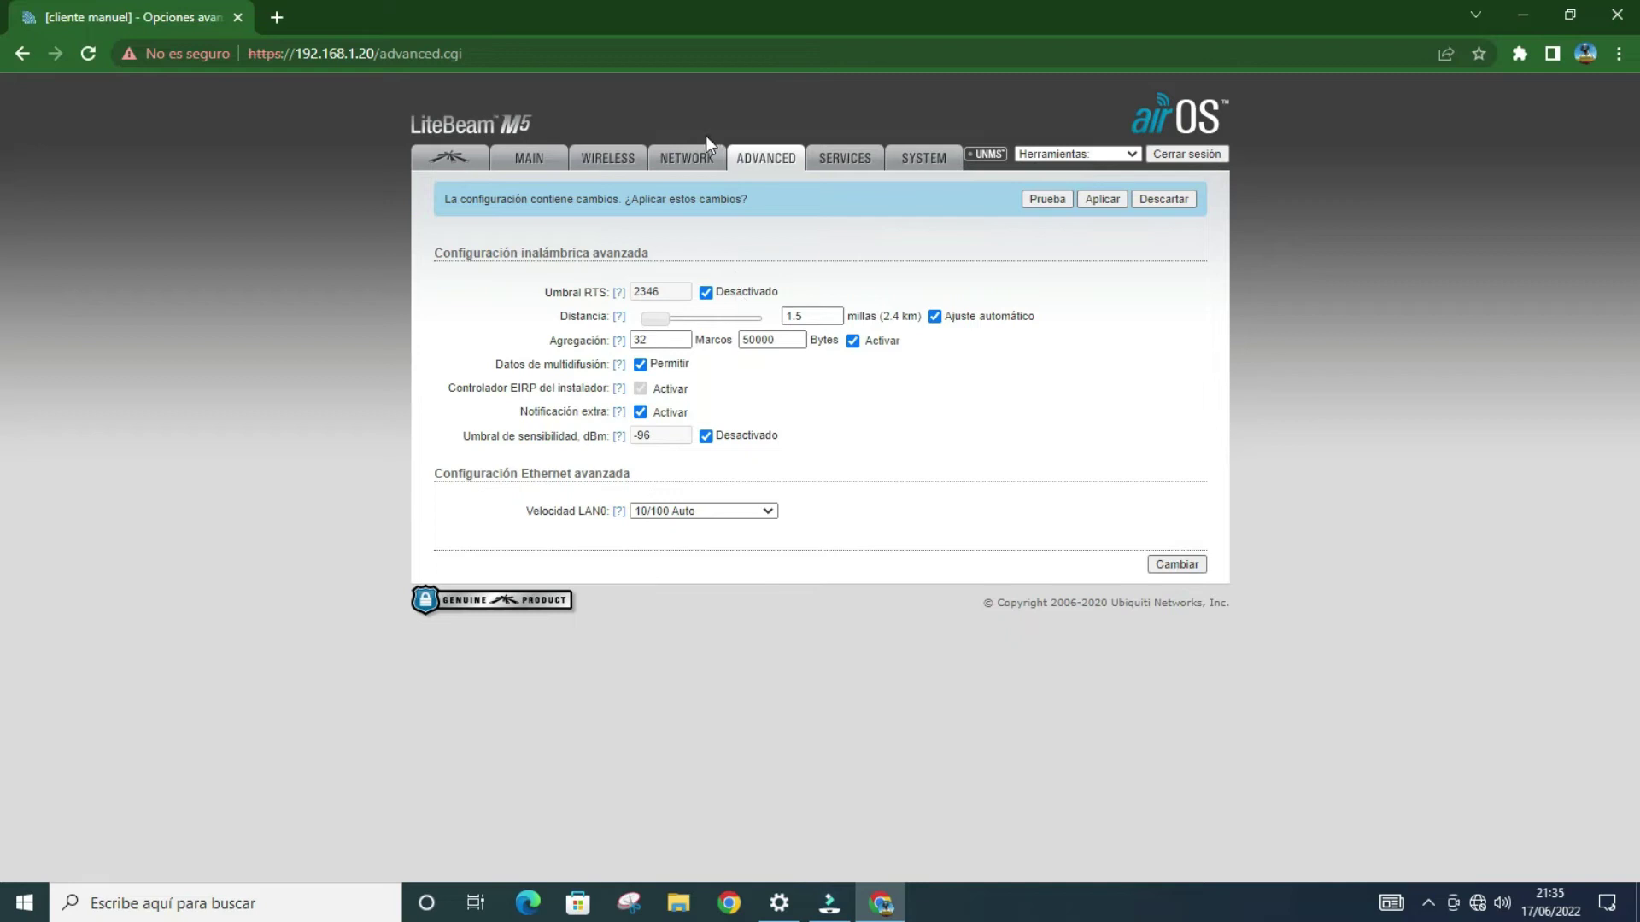
click(692, 160)
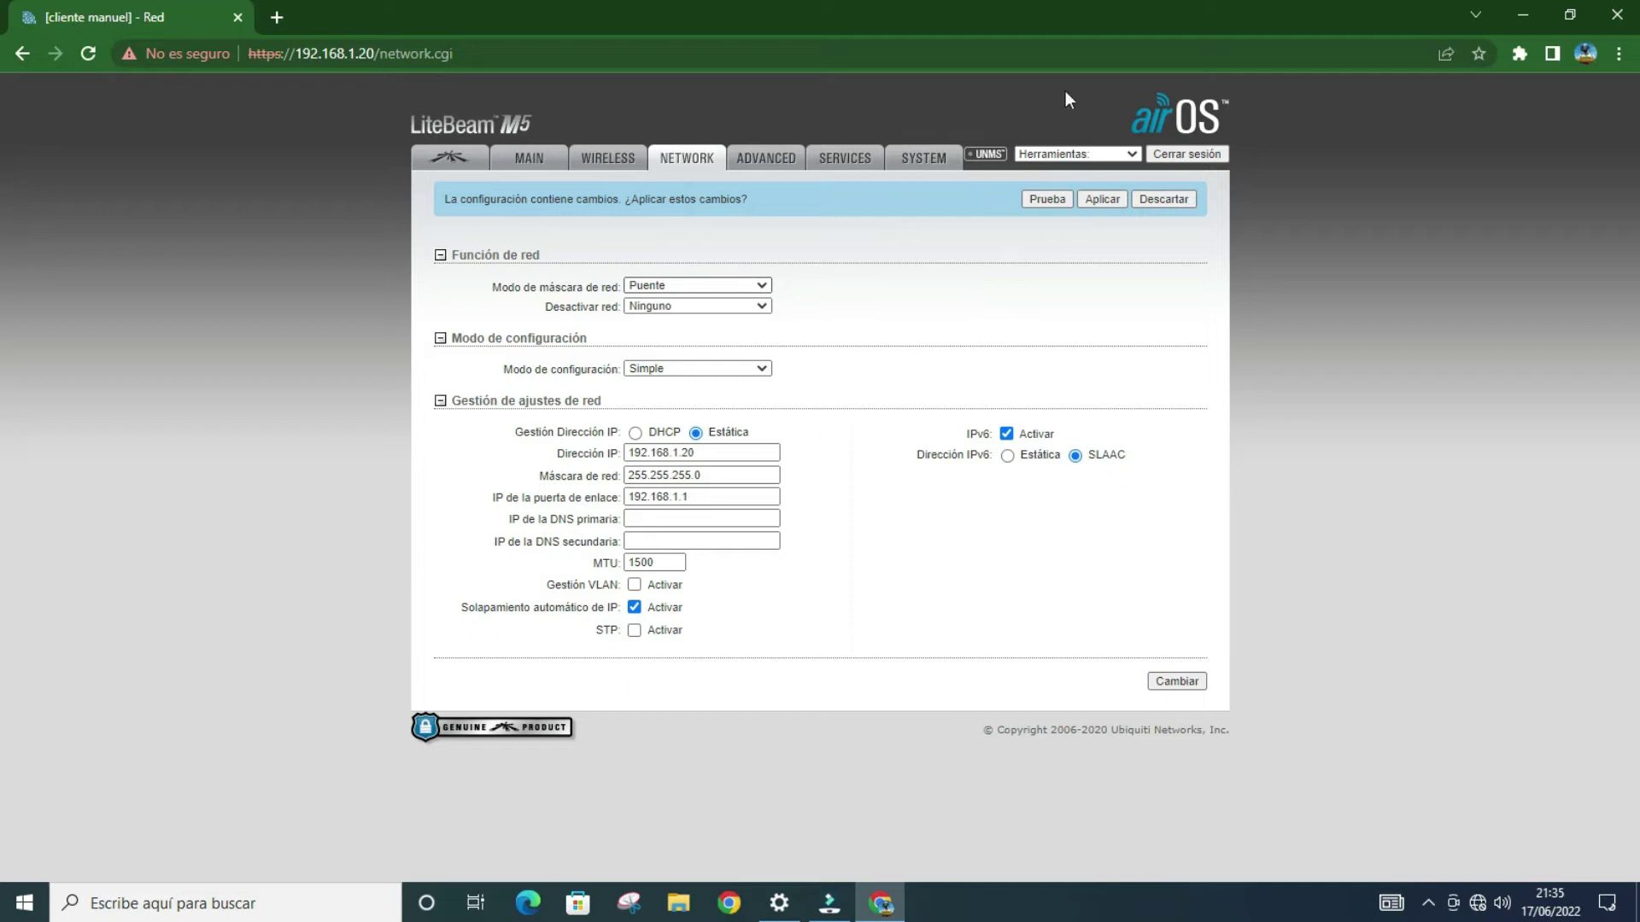
Step: Switch the device to Enrutador (router) mode with a PPPoE WAN connection
click(669, 285)
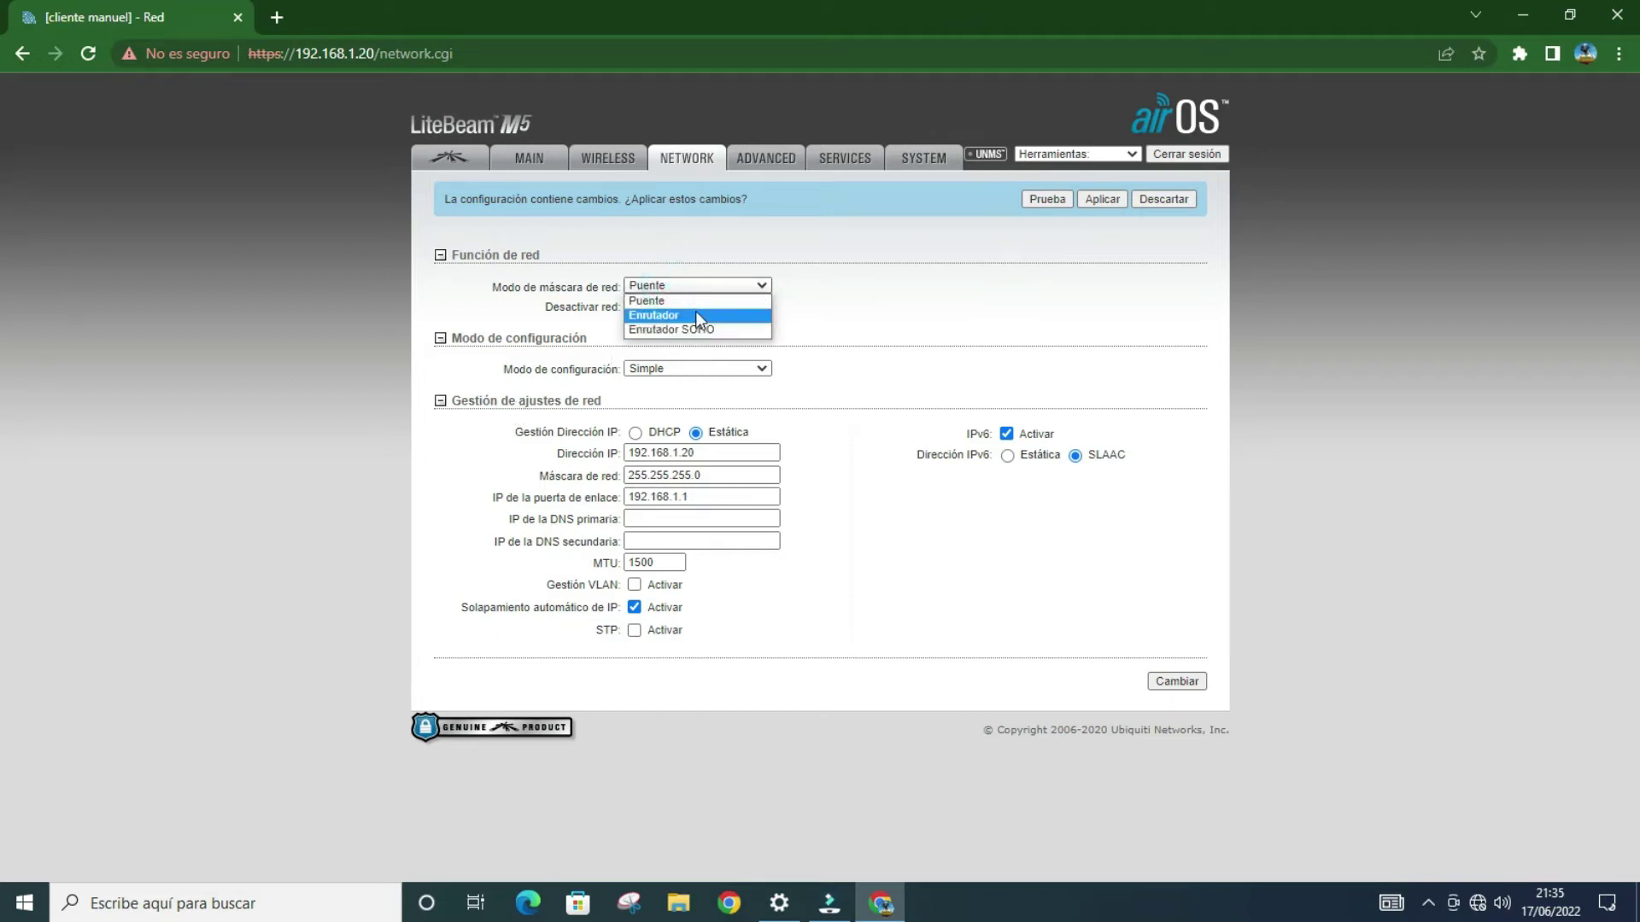
click(695, 318)
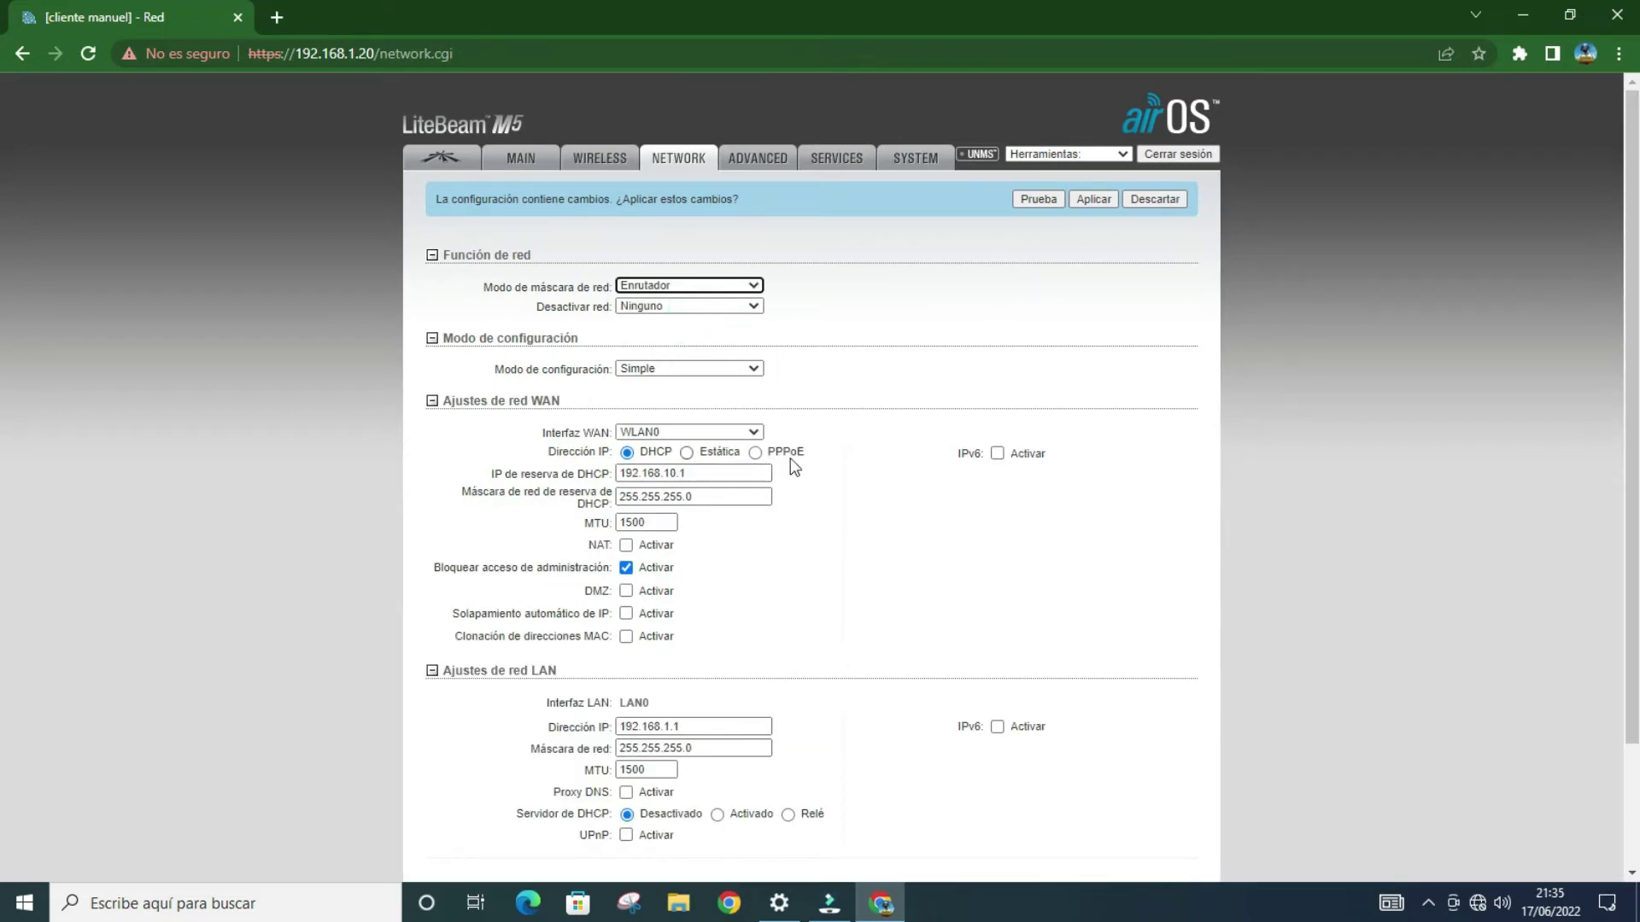
click(755, 453)
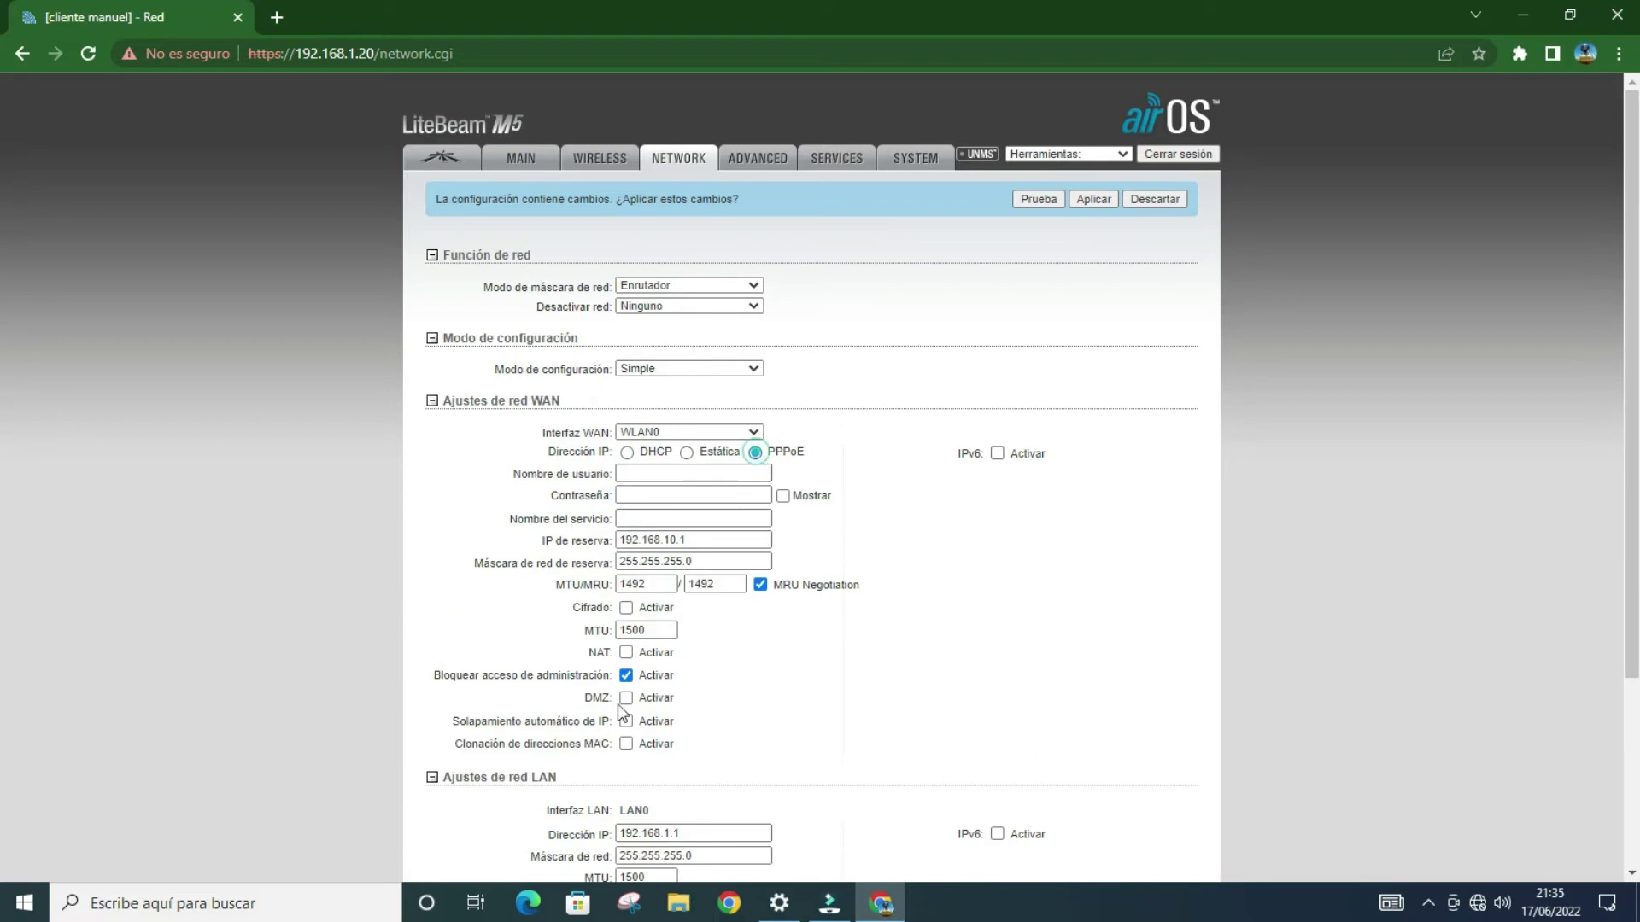
Step: Fill in the PPPoE username, password and service name hts
click(647, 473)
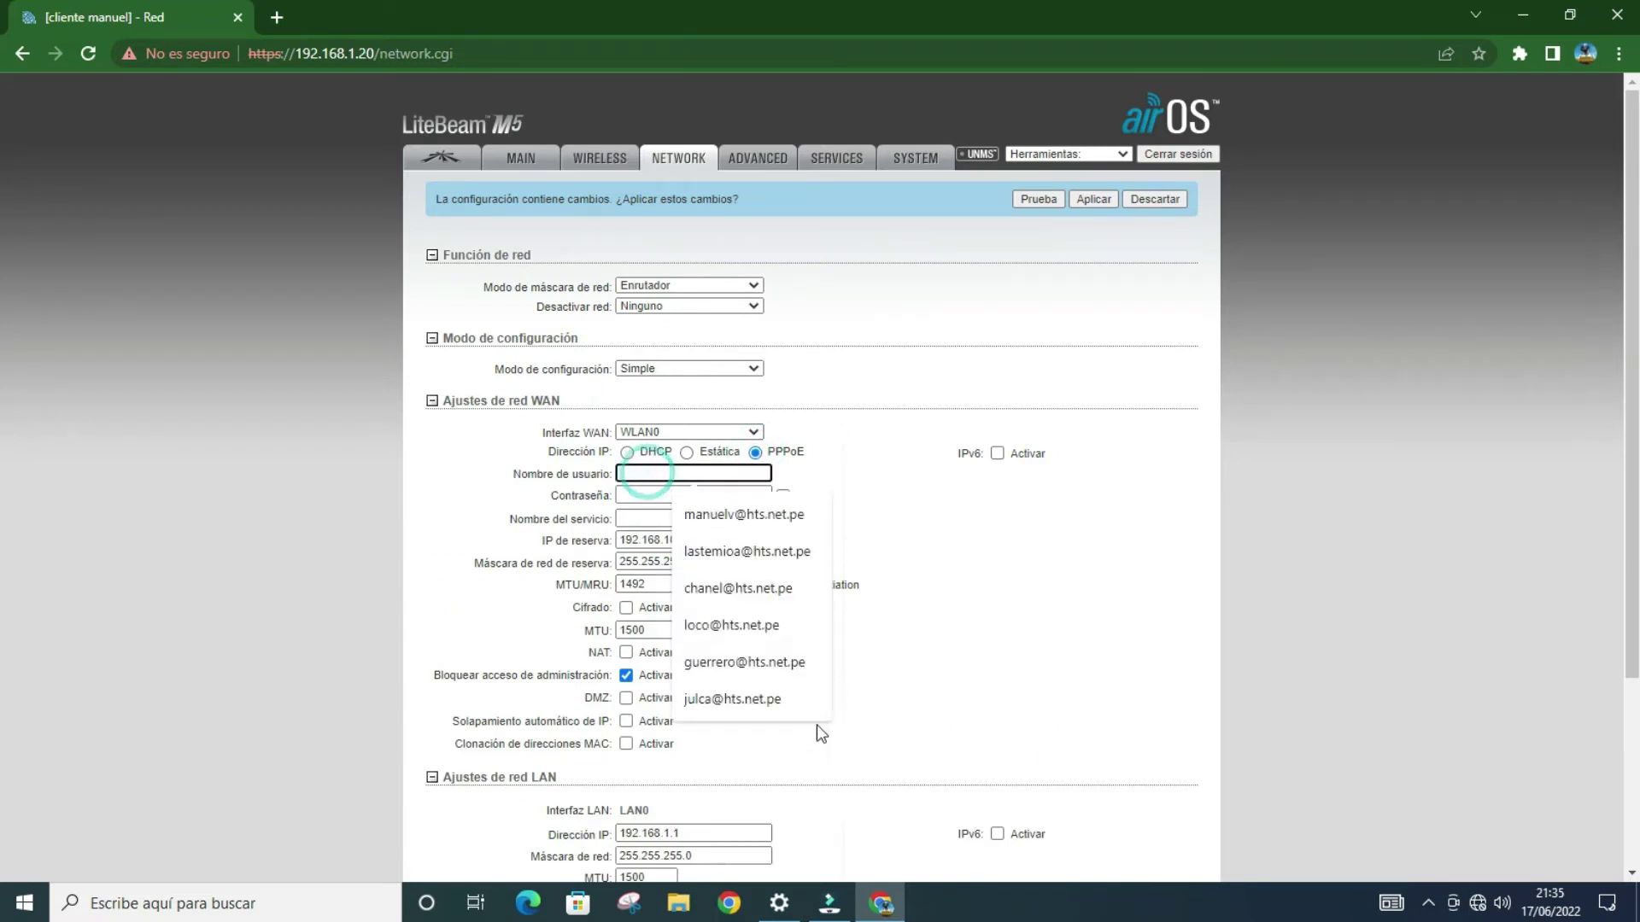
click(773, 517)
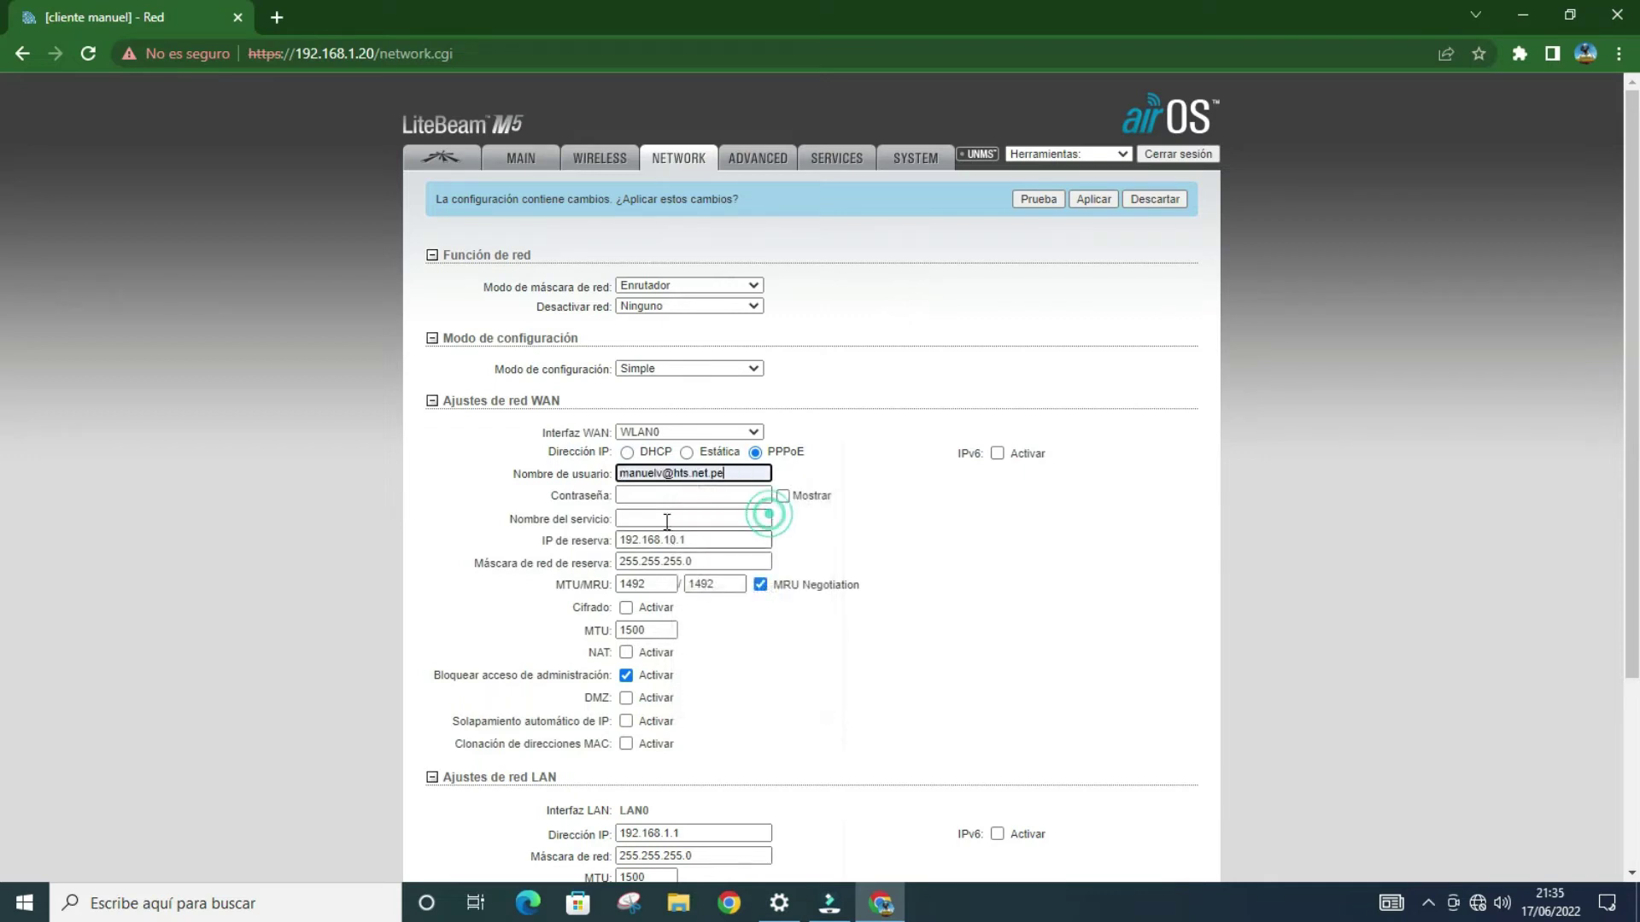
click(674, 495)
click(678, 491)
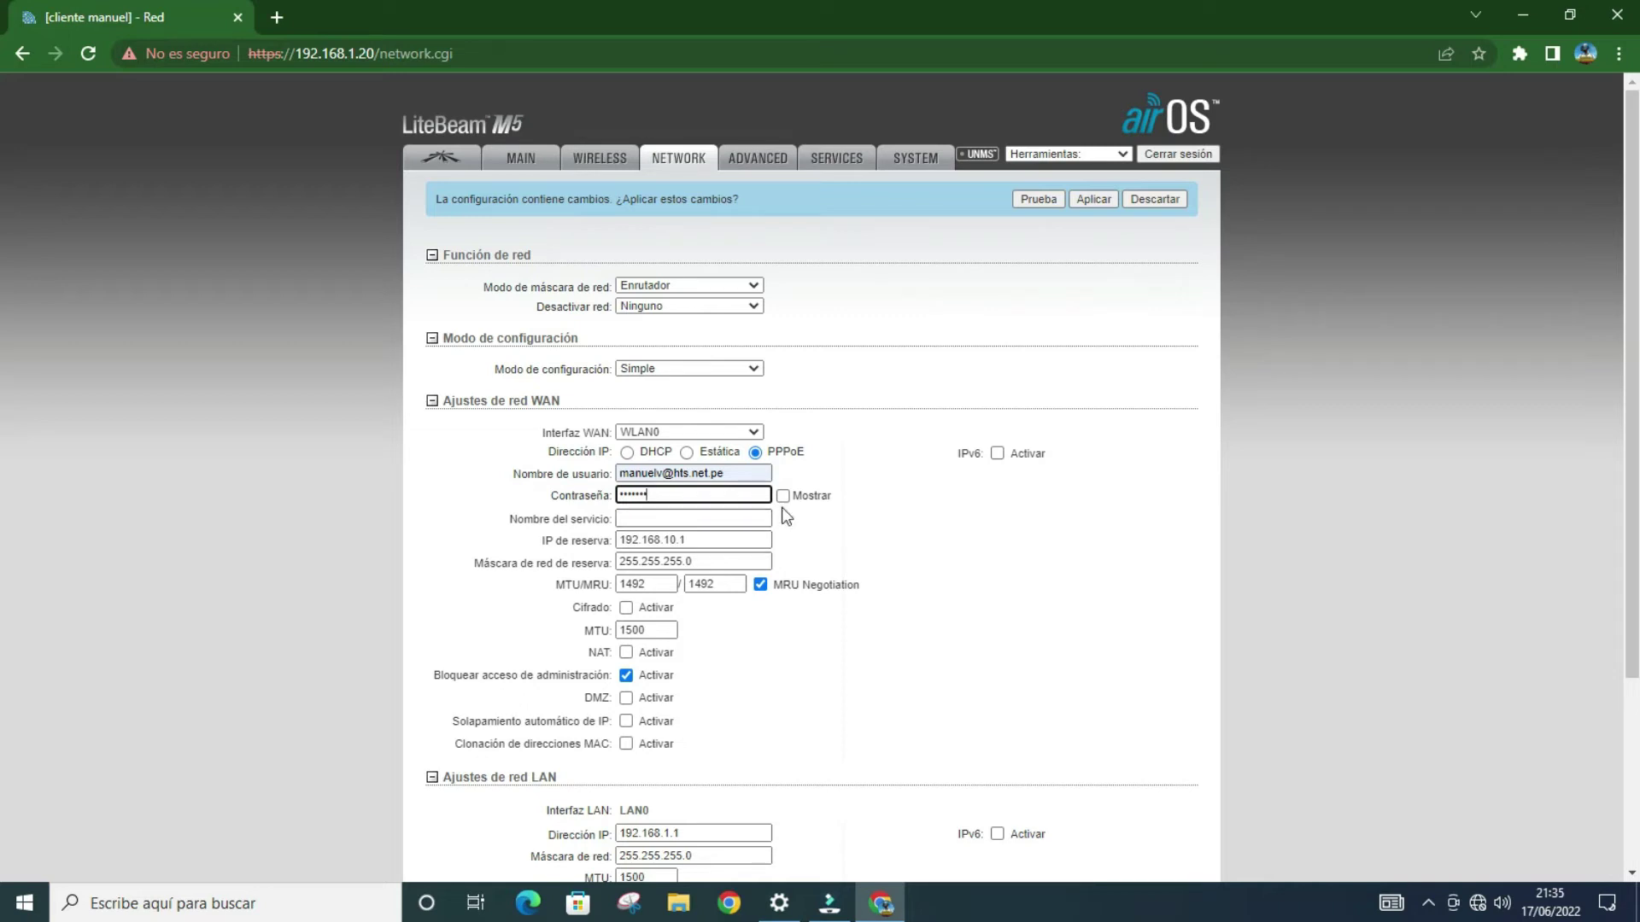
click(693, 519)
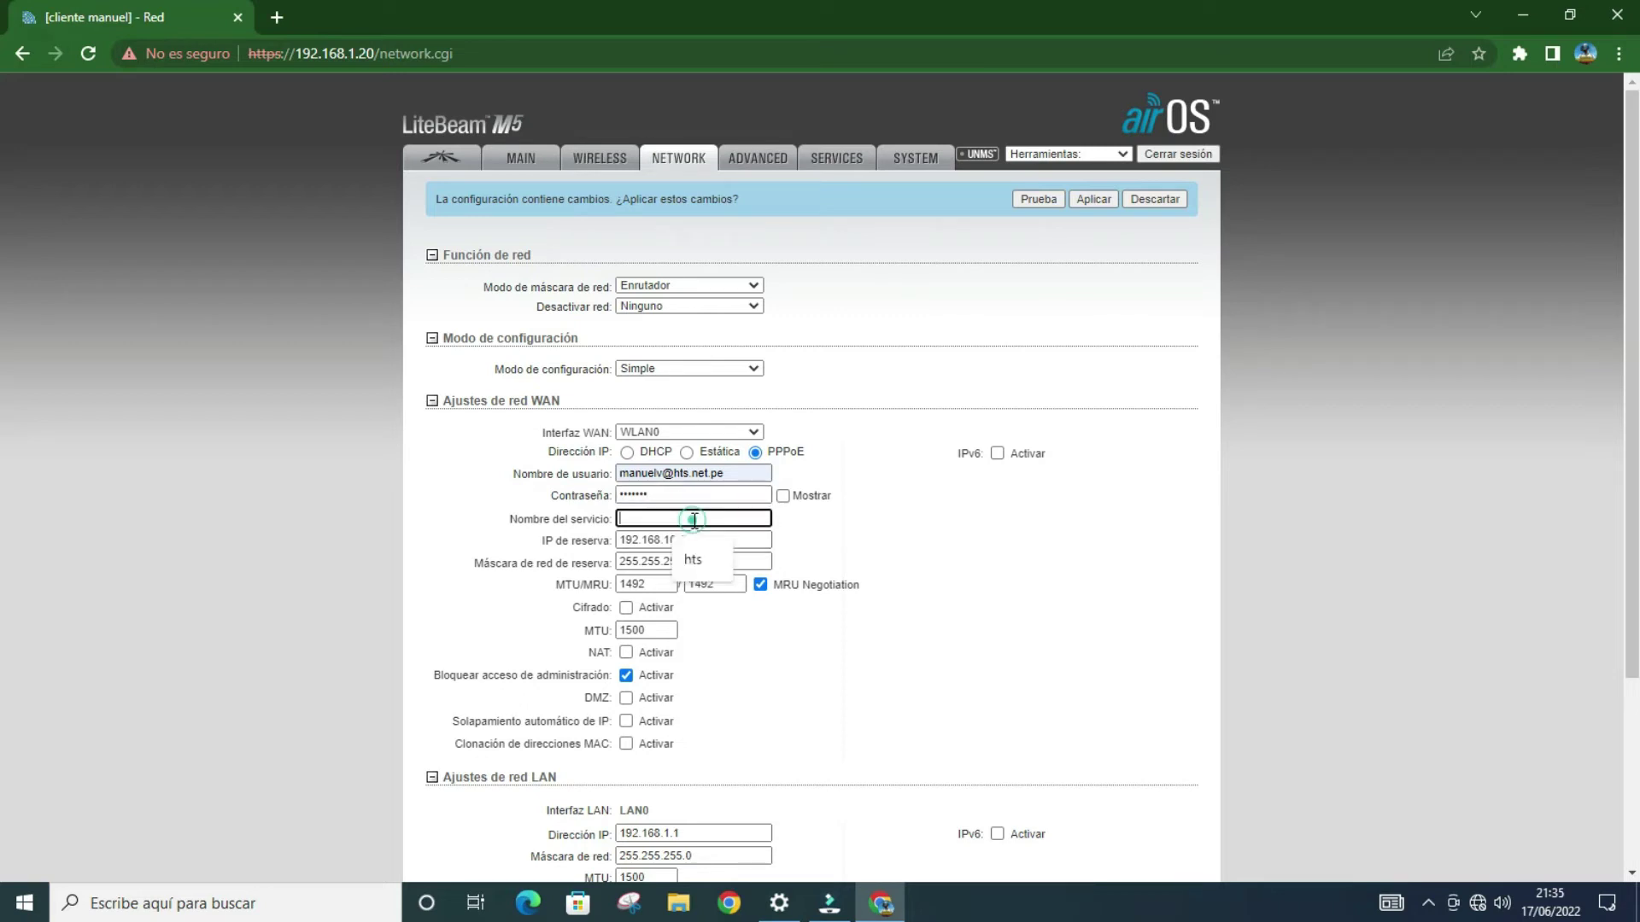
click(694, 564)
scroll(822, 447, down, 3)
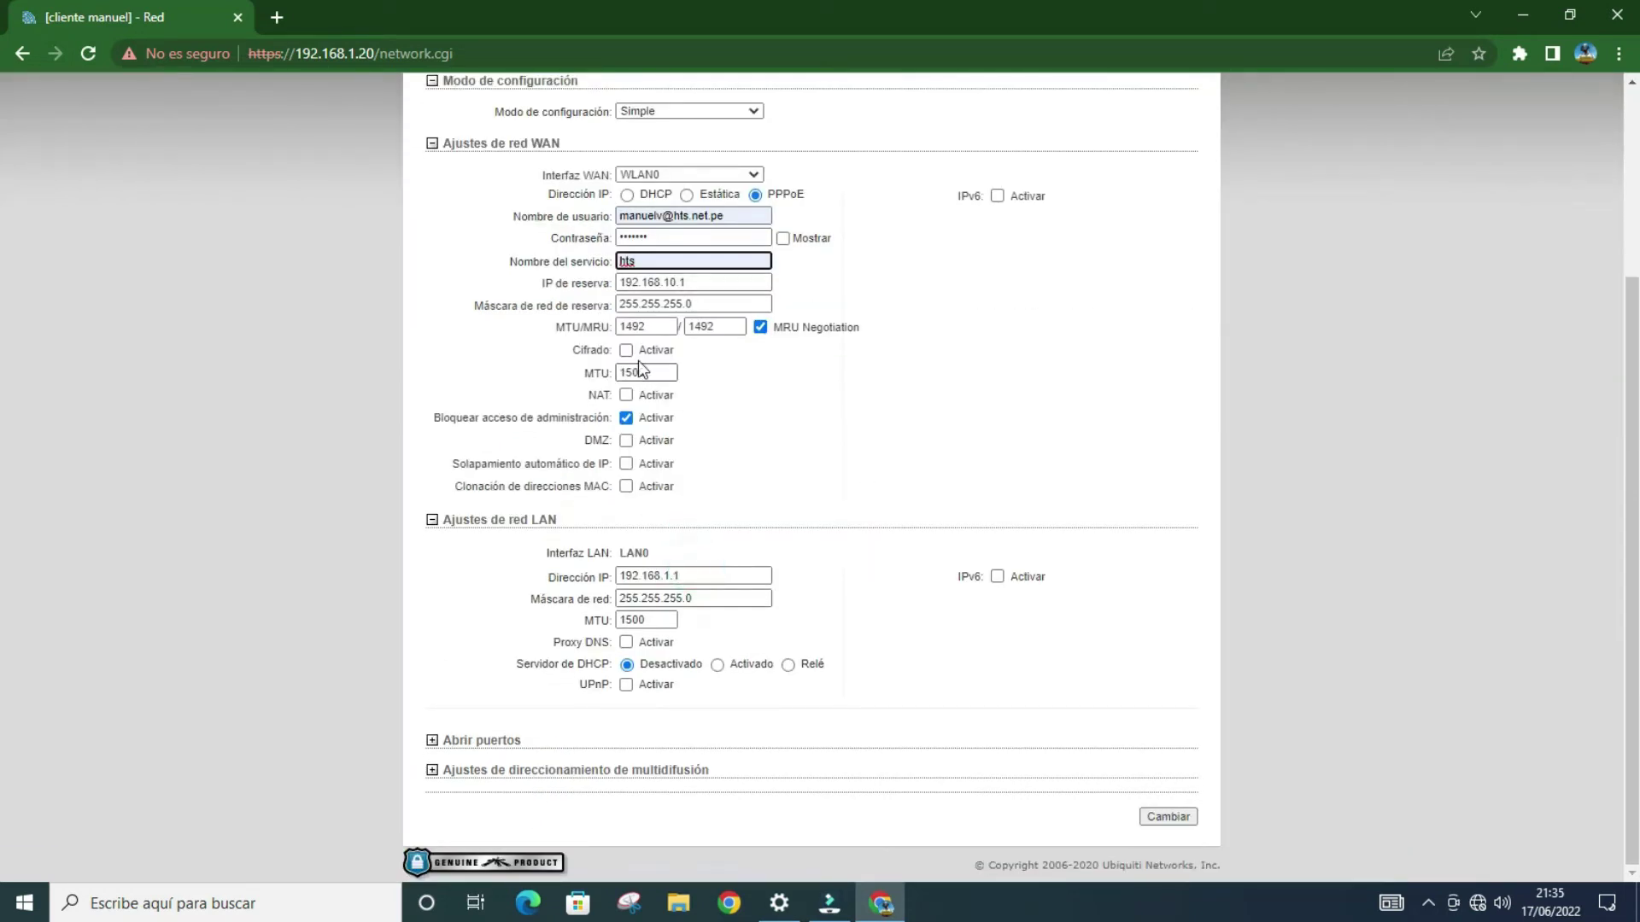
click(638, 401)
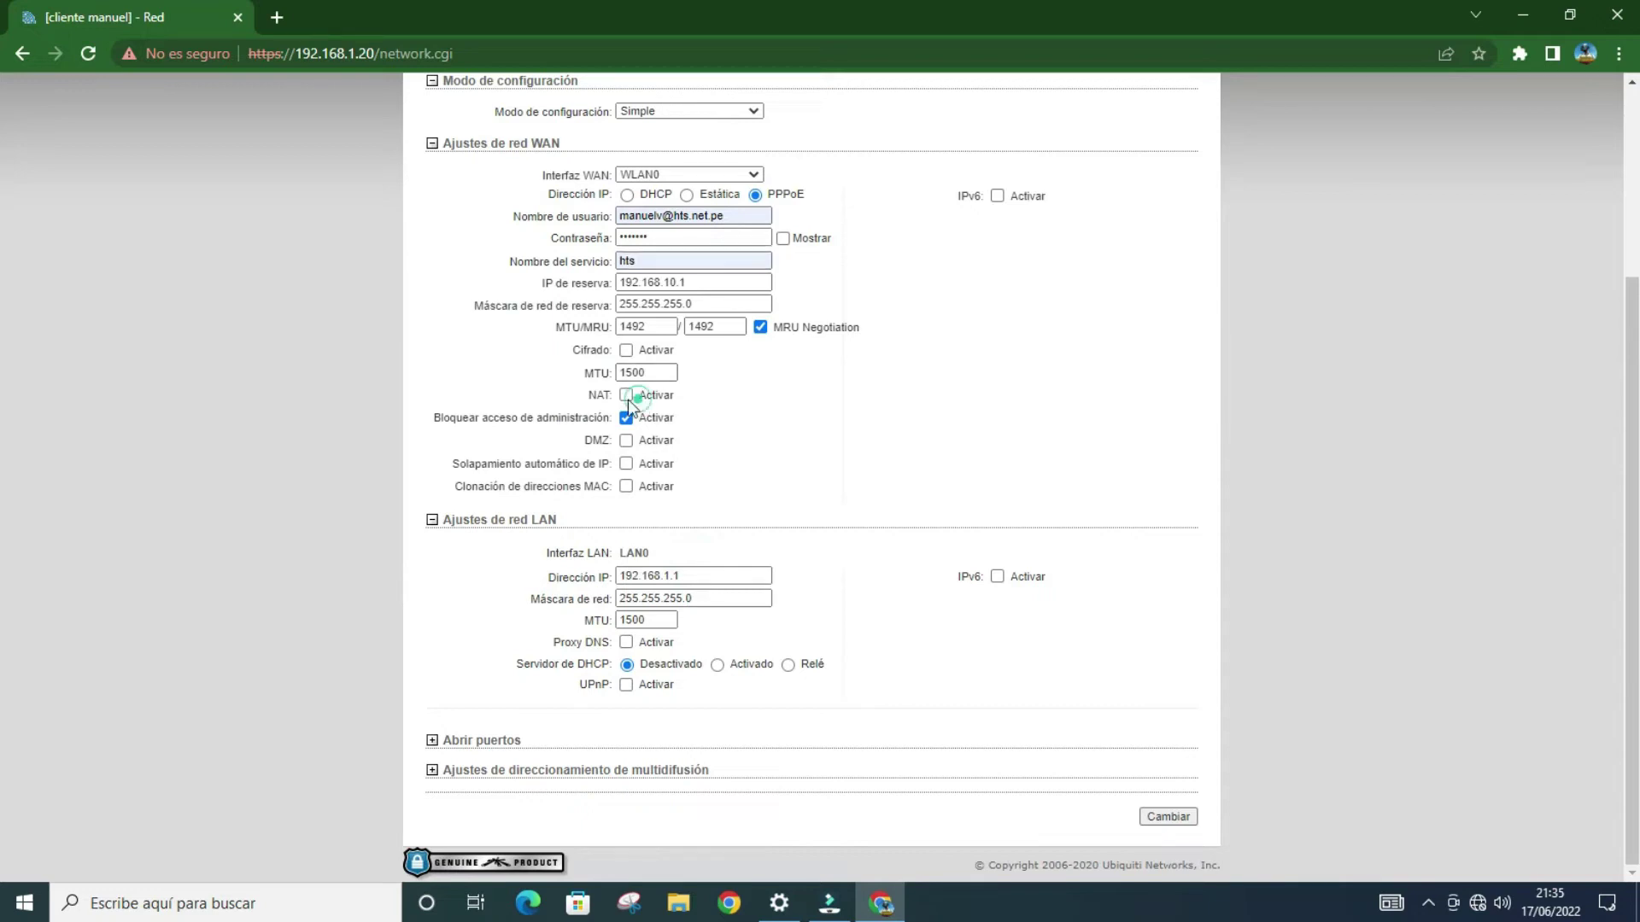
Step: Enable NAT with SIP, PPTP, FTP and RTSP, unblock admin access, and turn on LAN DHCP
click(624, 397)
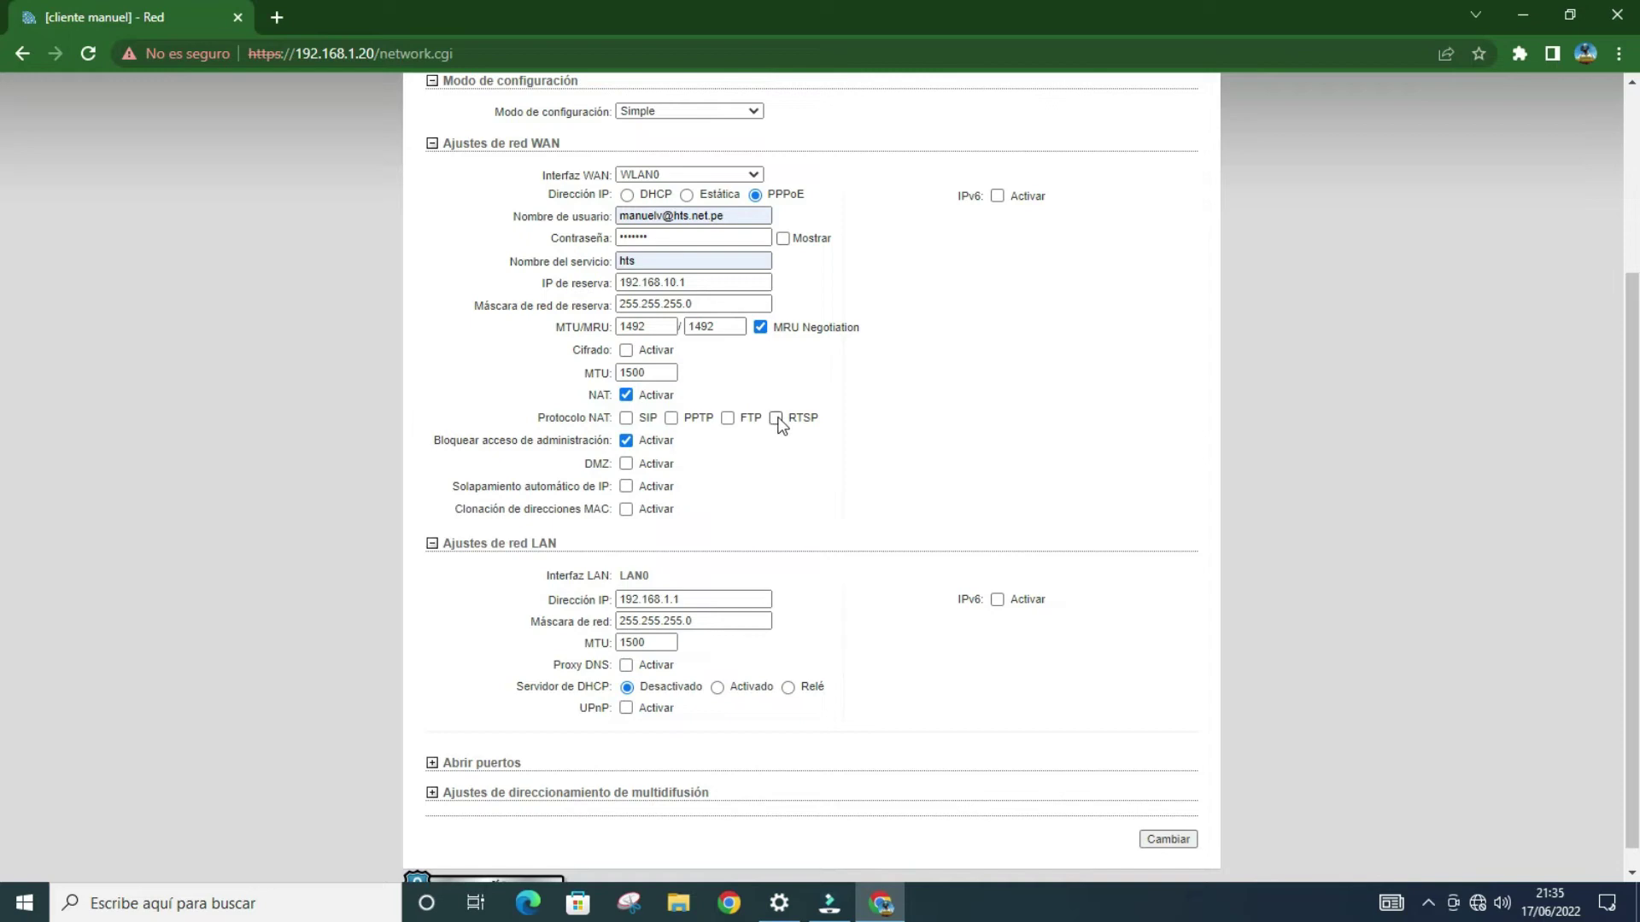
click(727, 417)
click(678, 422)
scroll(910, 439, down, 1)
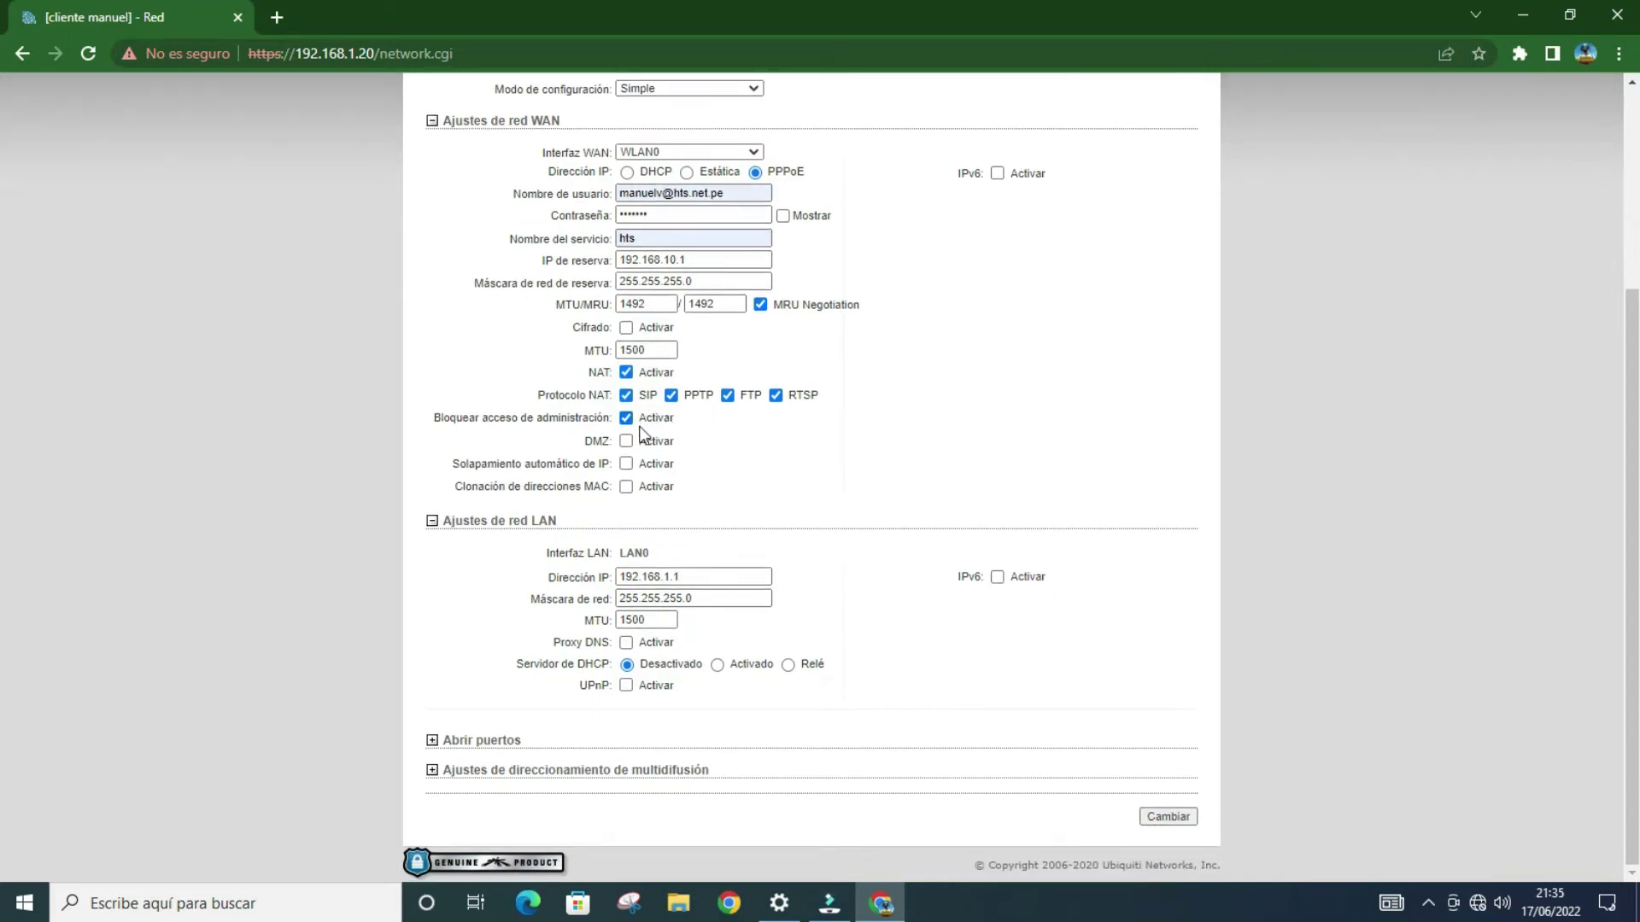
click(626, 418)
click(718, 664)
Step: Set the DHCP range to 192.168.1.100–192.168.1.200
scroll(894, 515, down, 2)
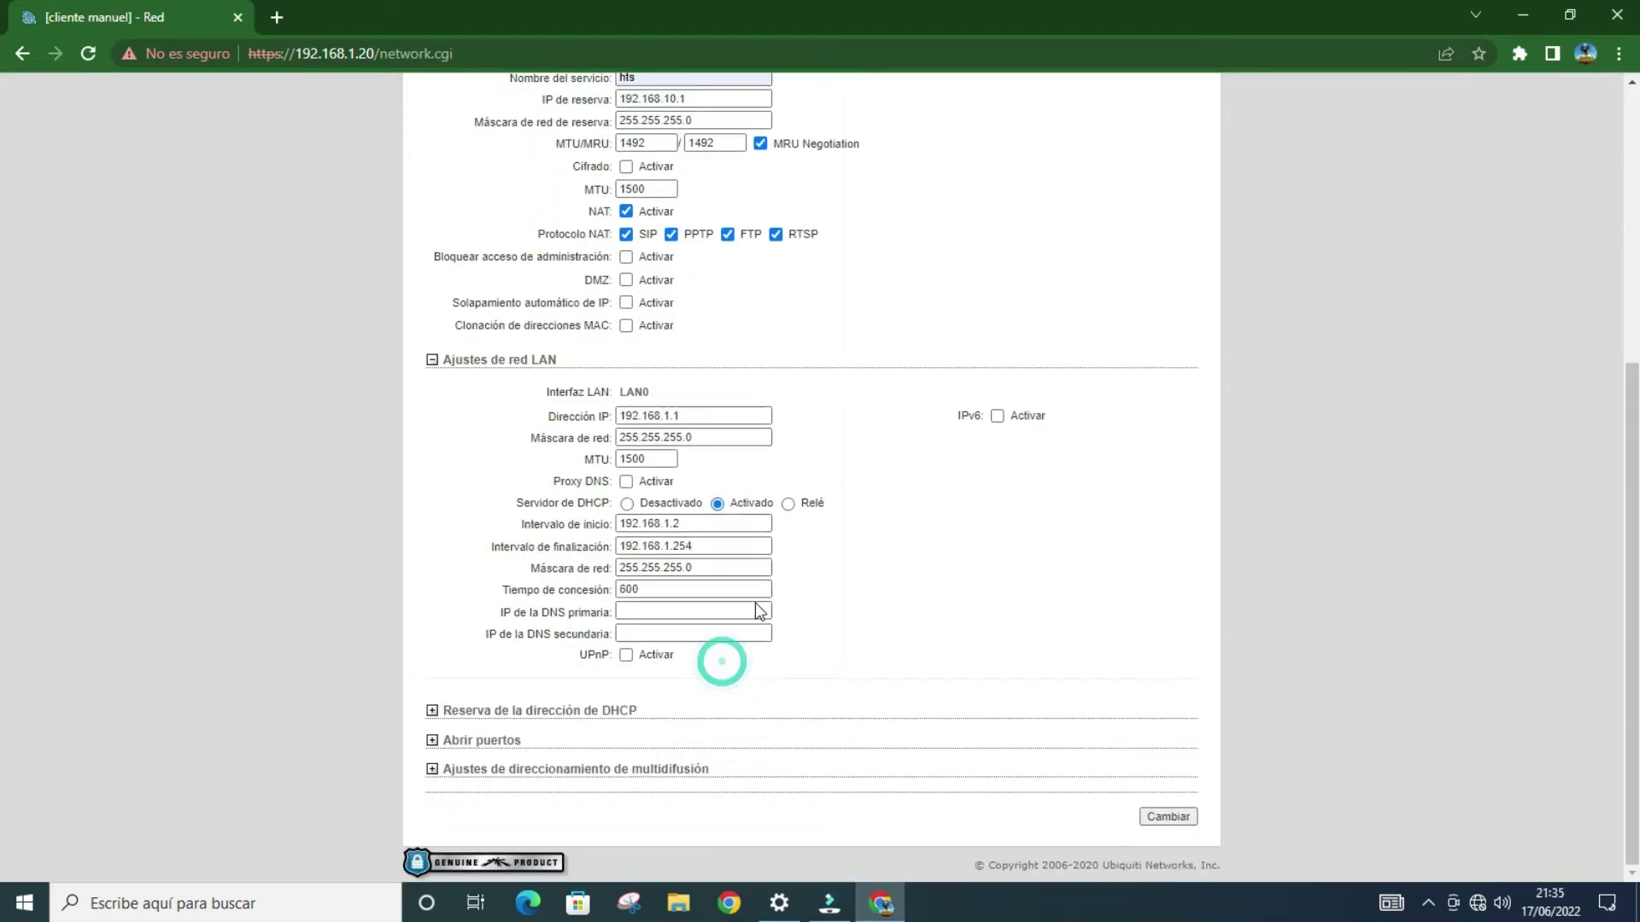
click(698, 526)
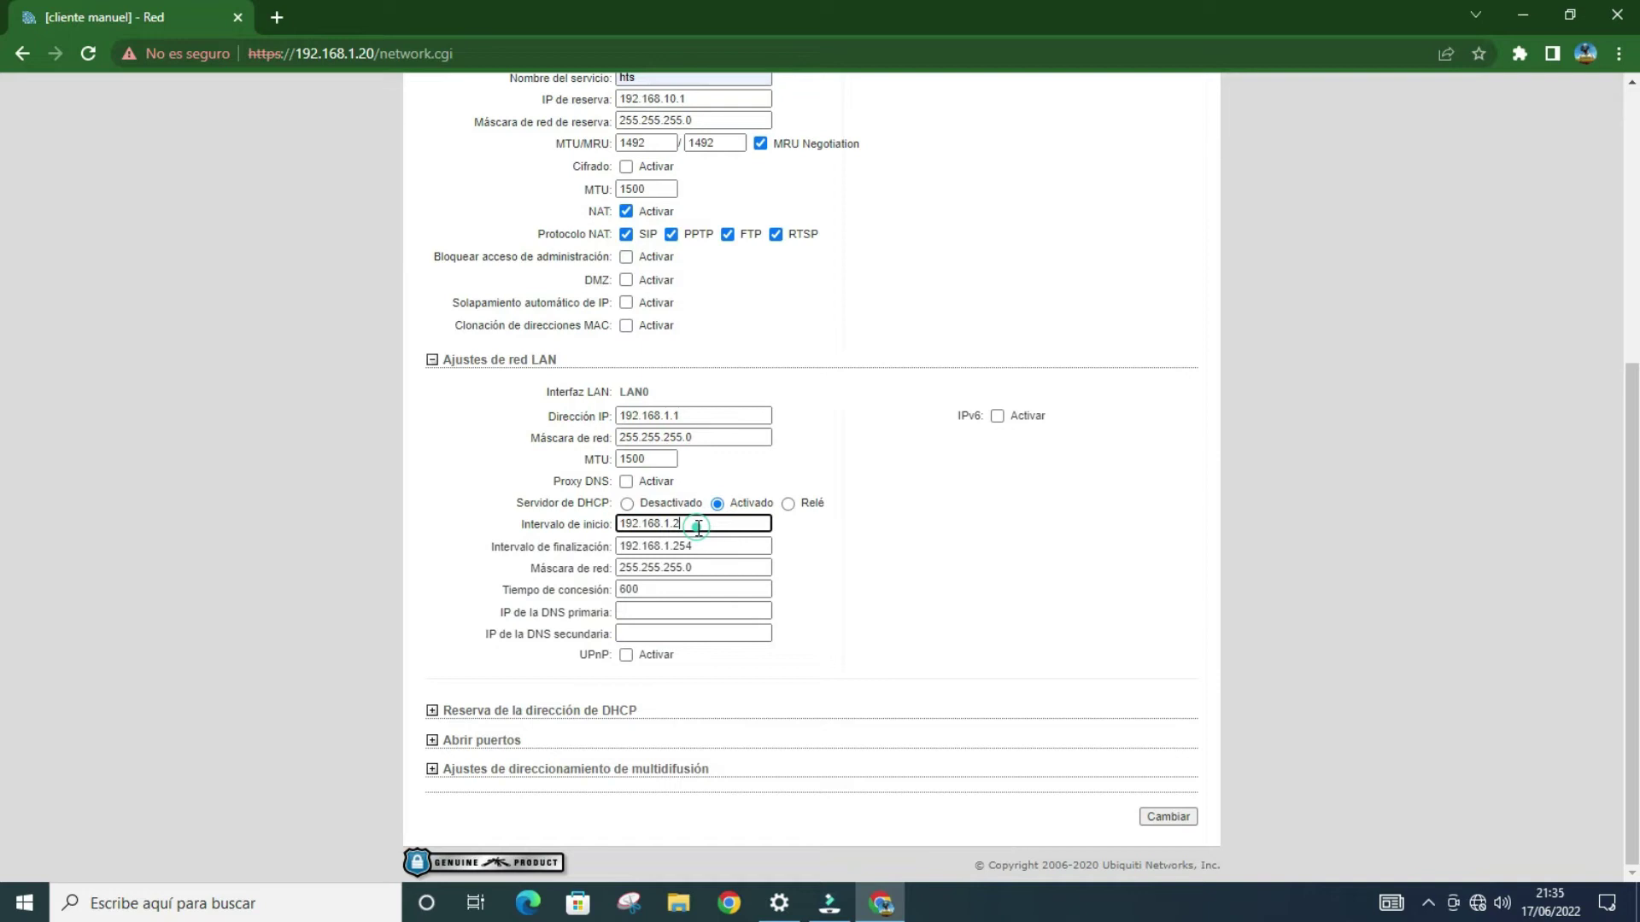
key(BackSpace)
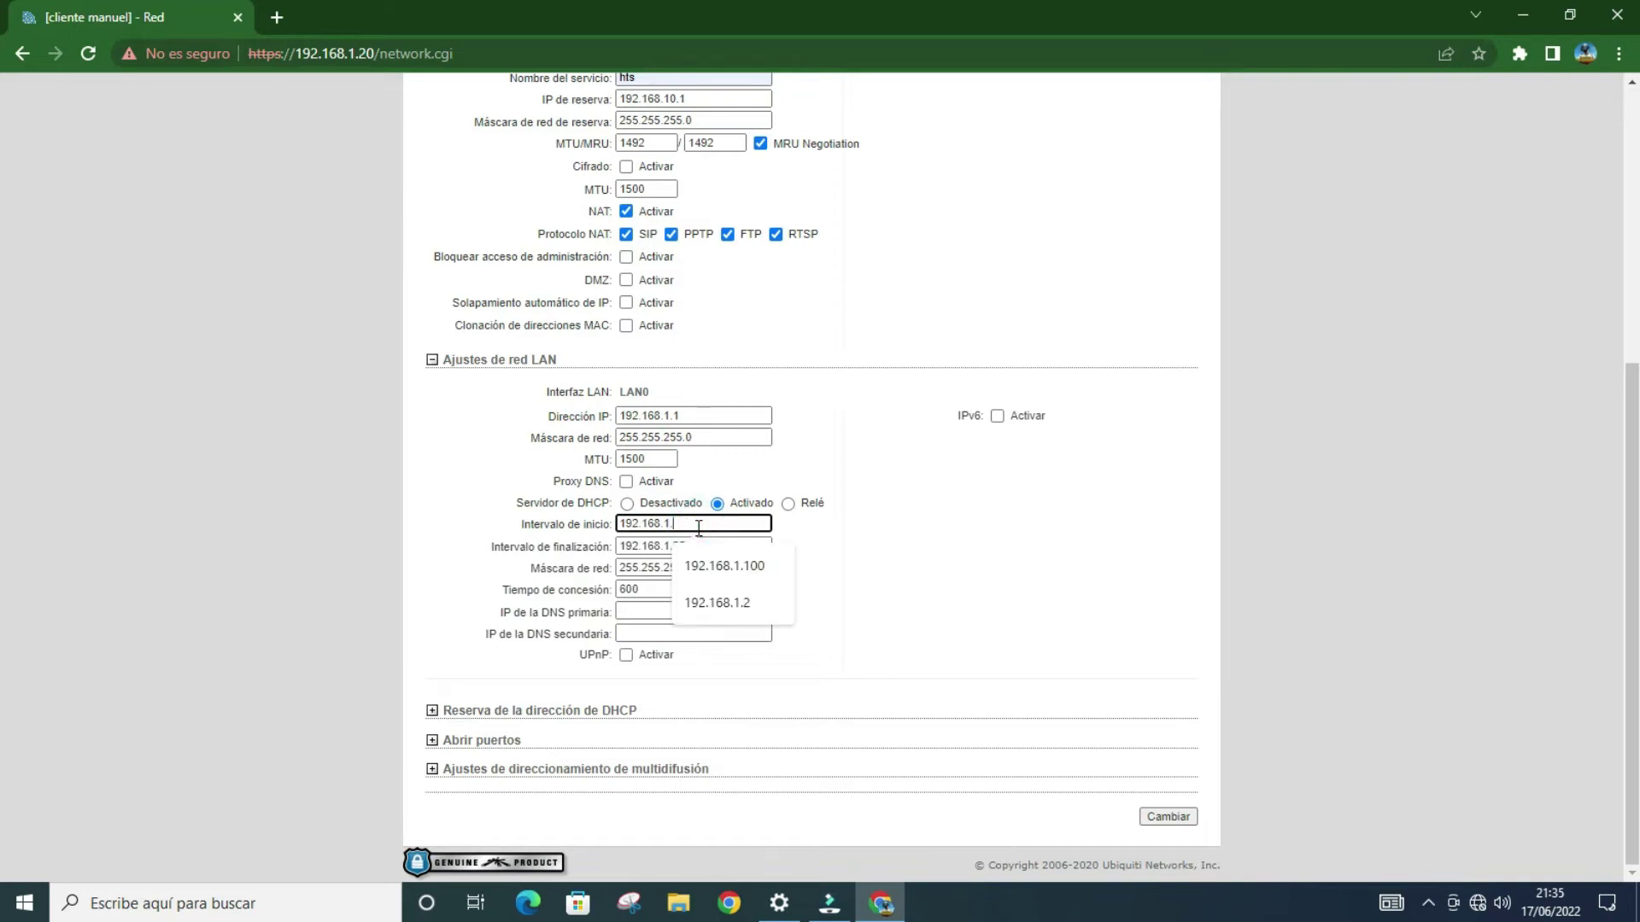
text(100)
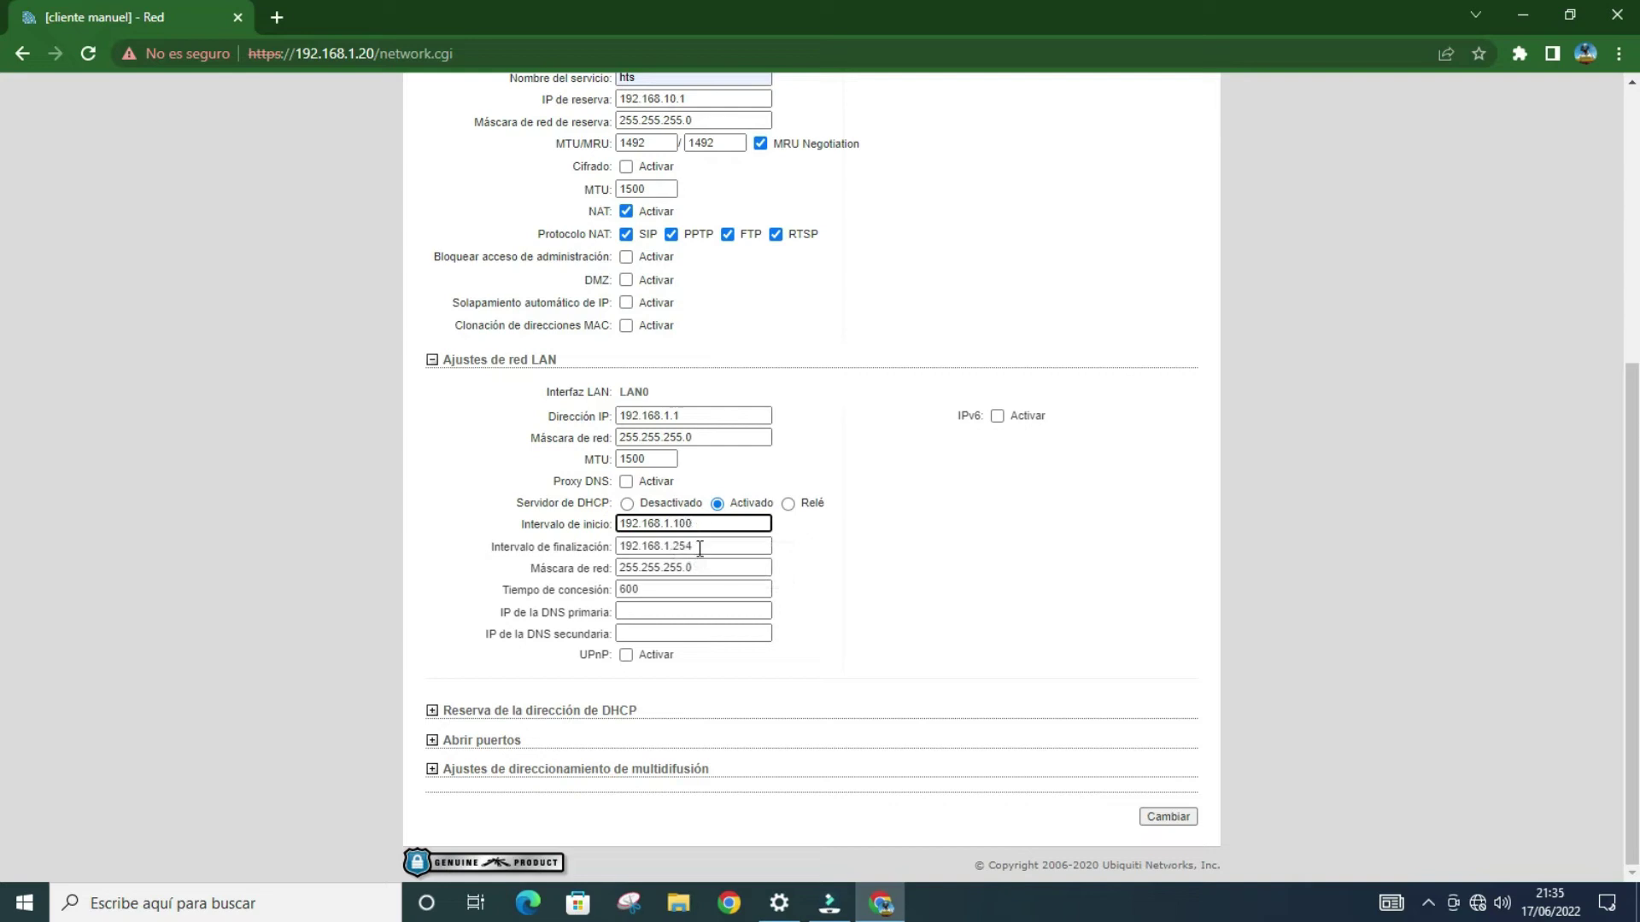
click(710, 562)
click(719, 549)
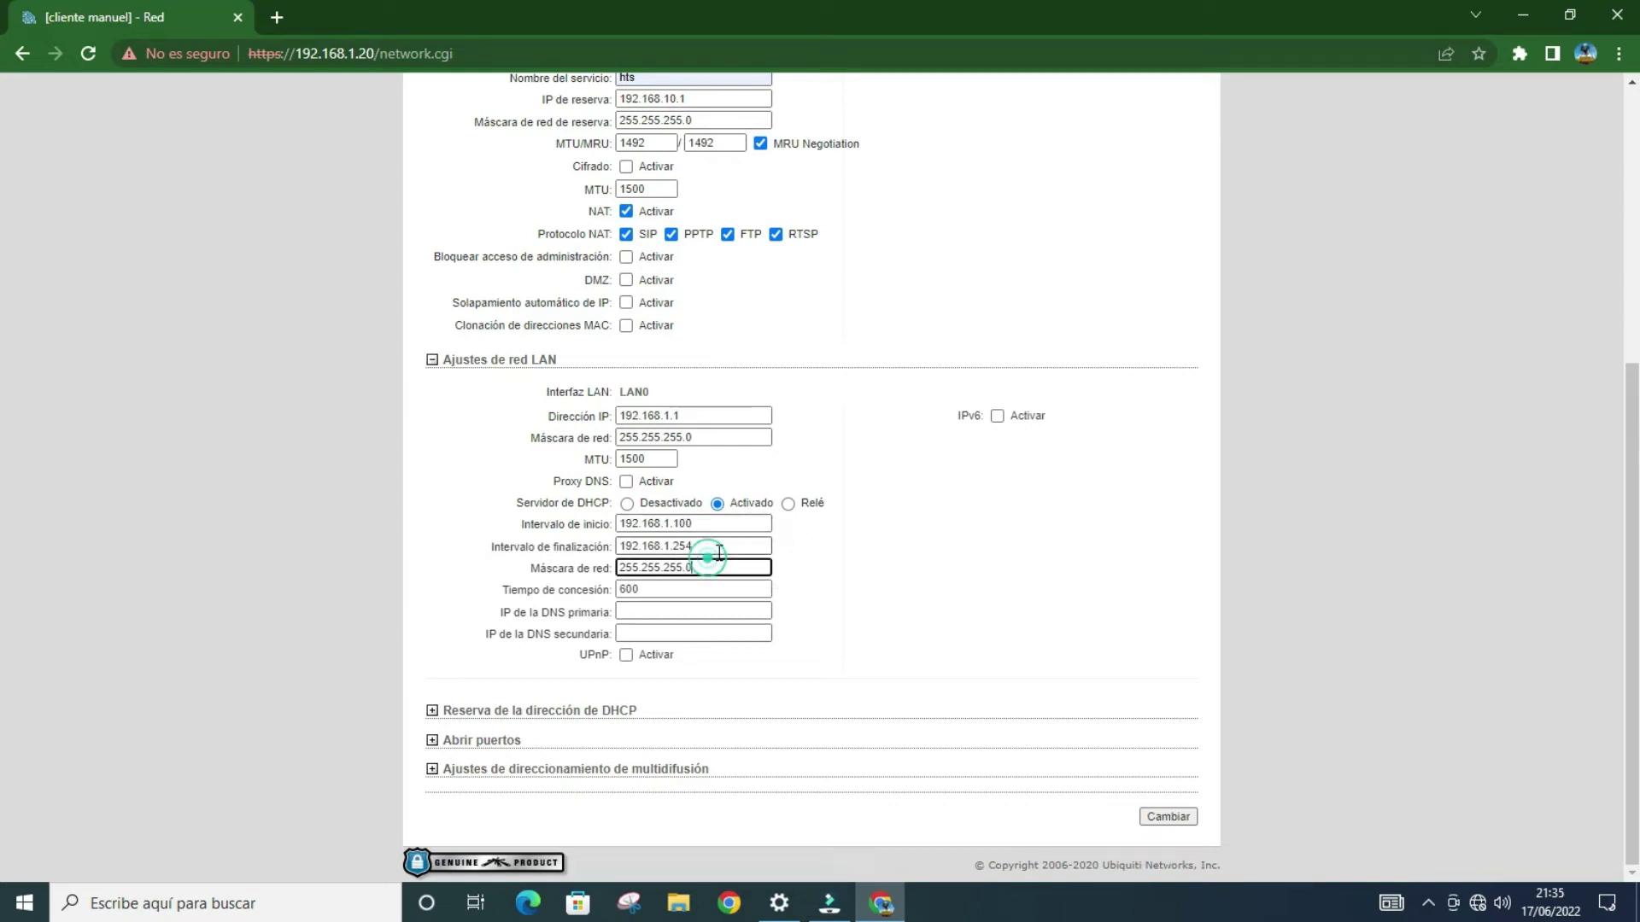
click(719, 553)
key(BackSpace)
key(BackSpace)
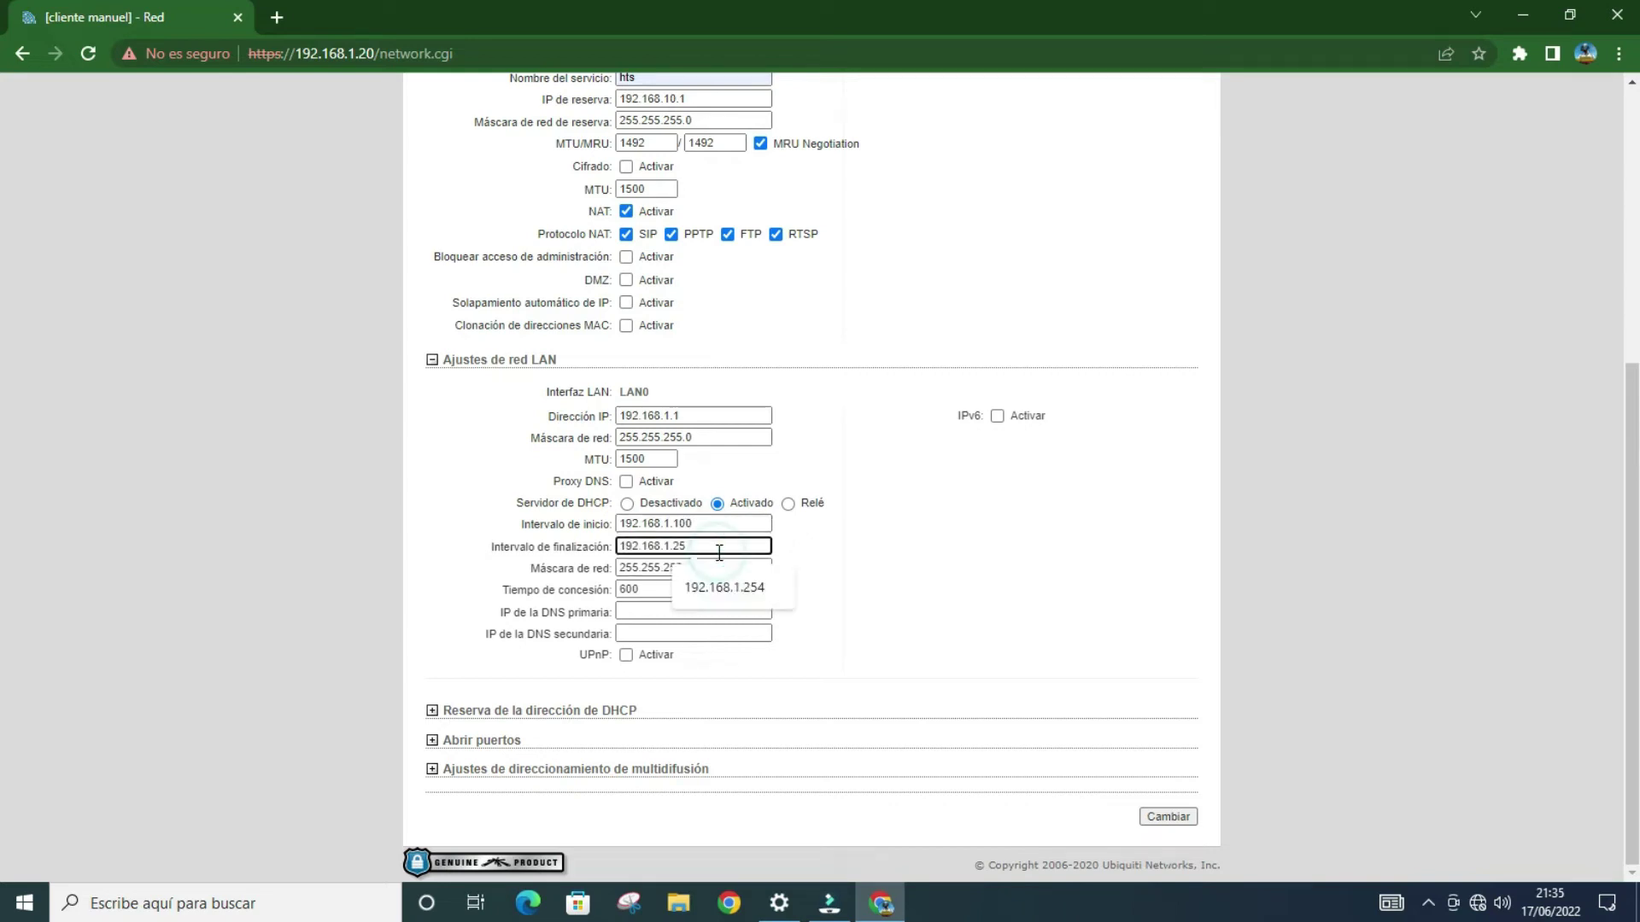
text(00)
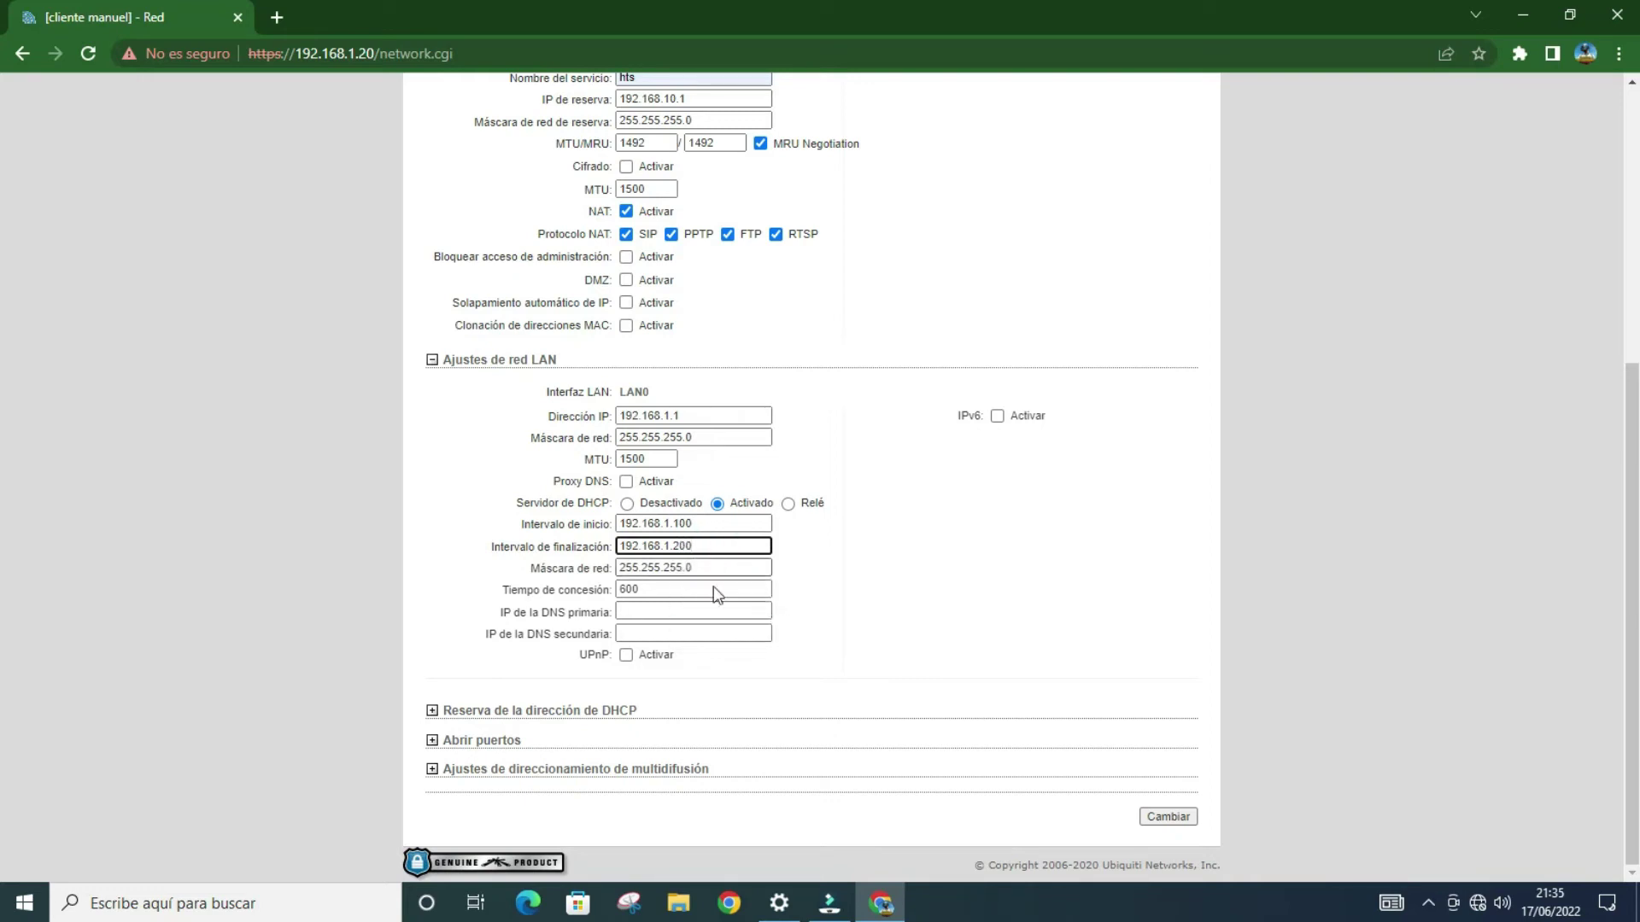
Step: Set DNS servers 8.8.8.8 and 8.8.4.4 and save the network settings
click(658, 611)
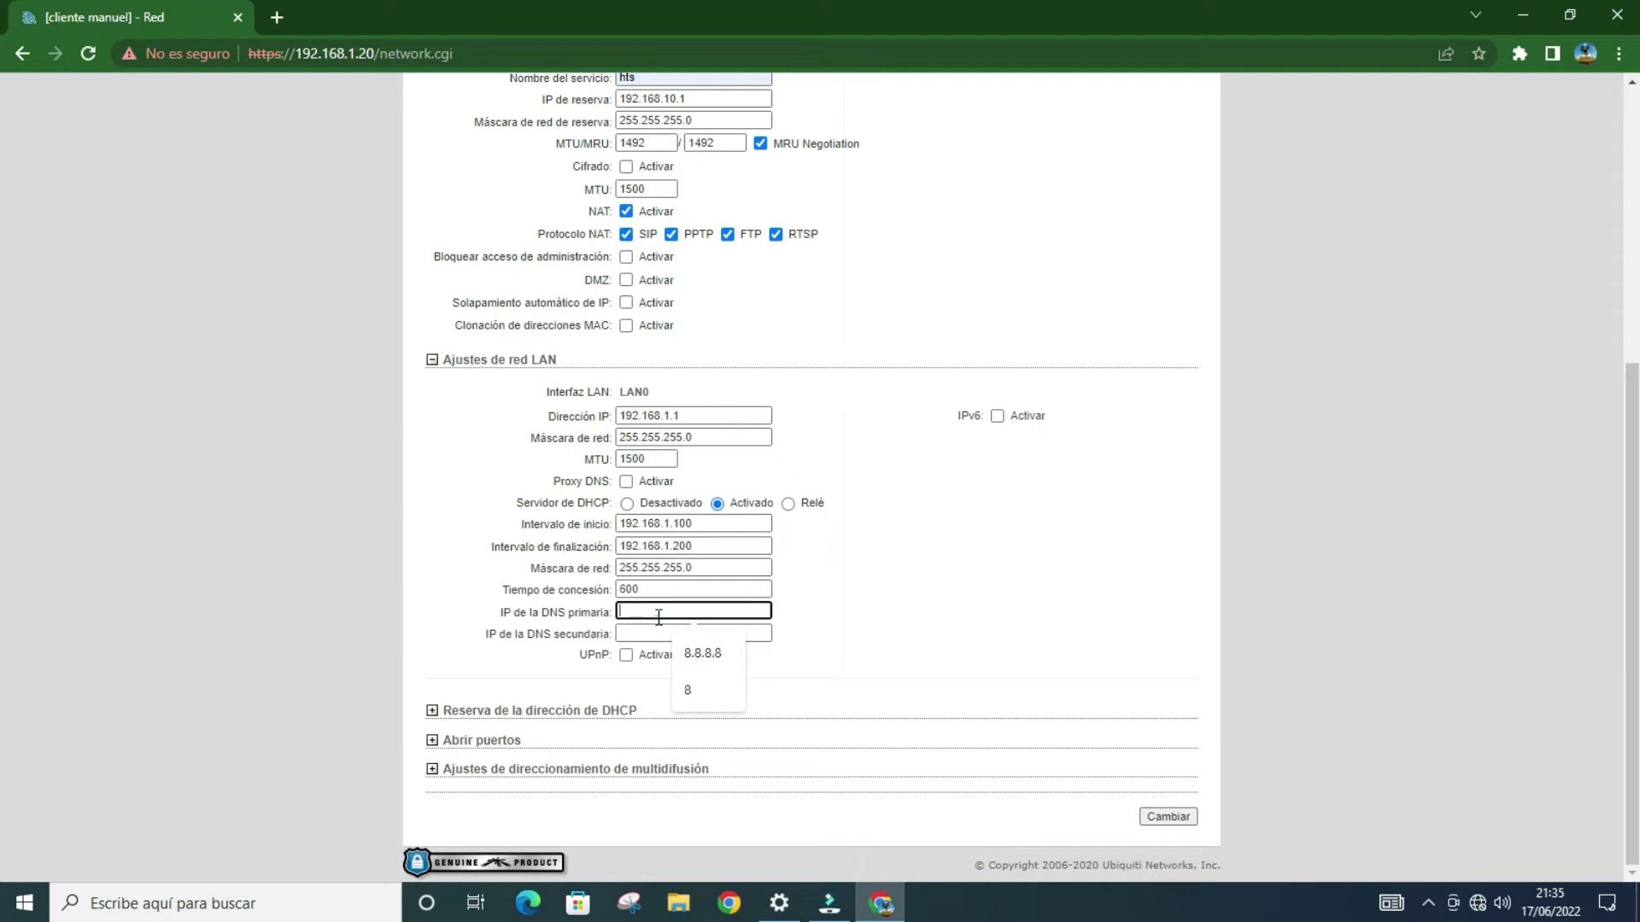
click(705, 653)
click(671, 634)
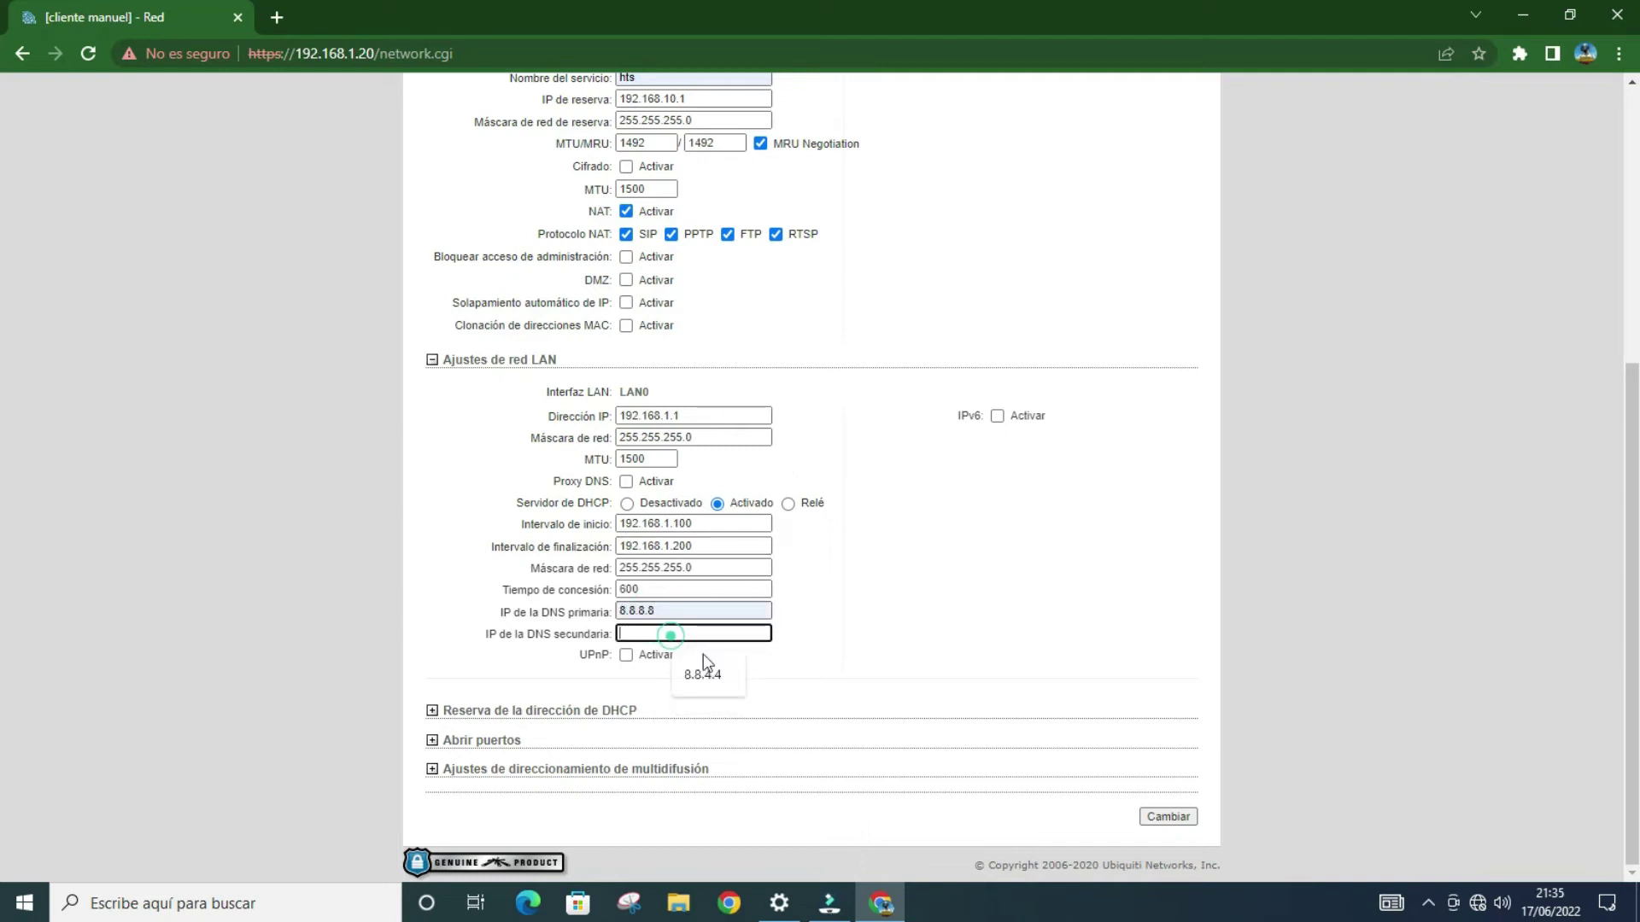
click(732, 674)
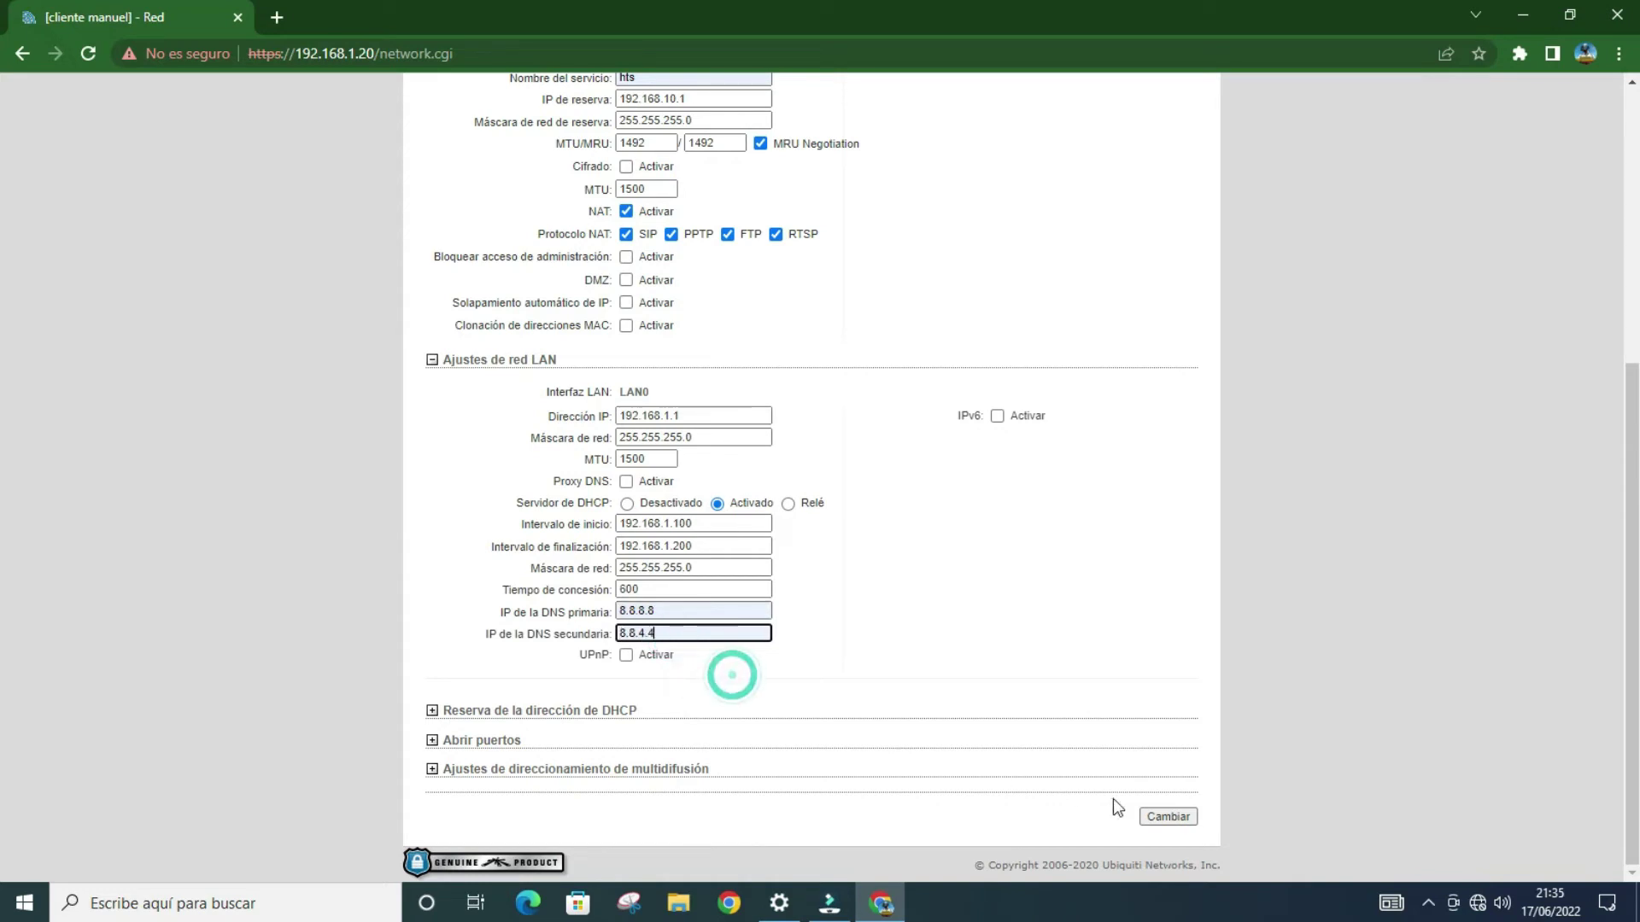
click(1168, 817)
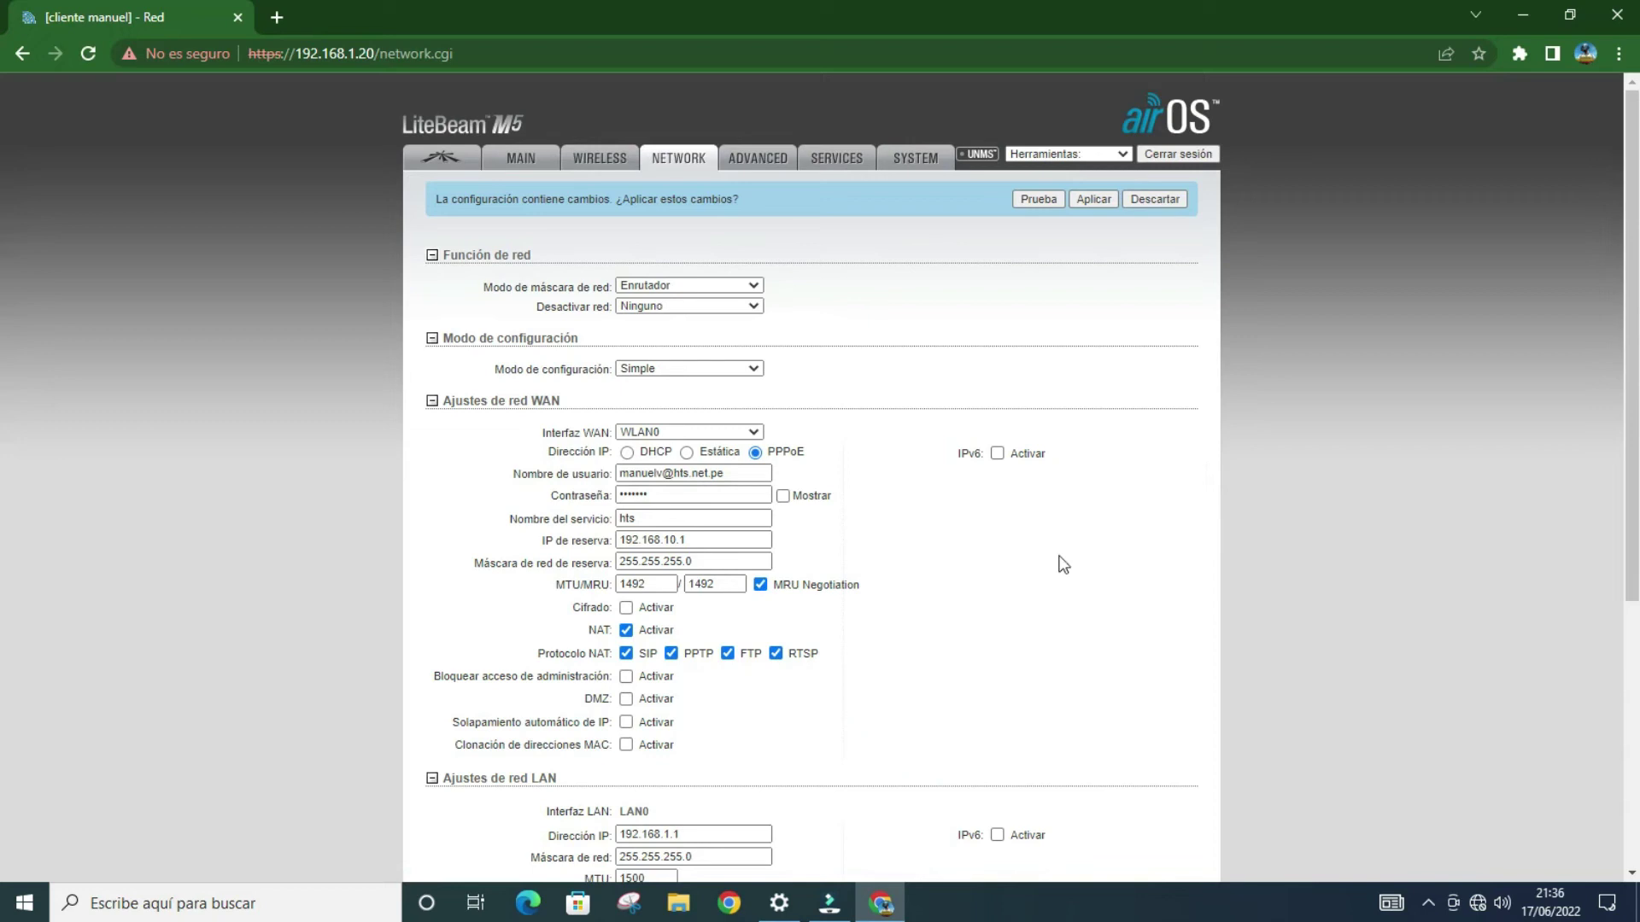
scroll(905, 376, down, 4)
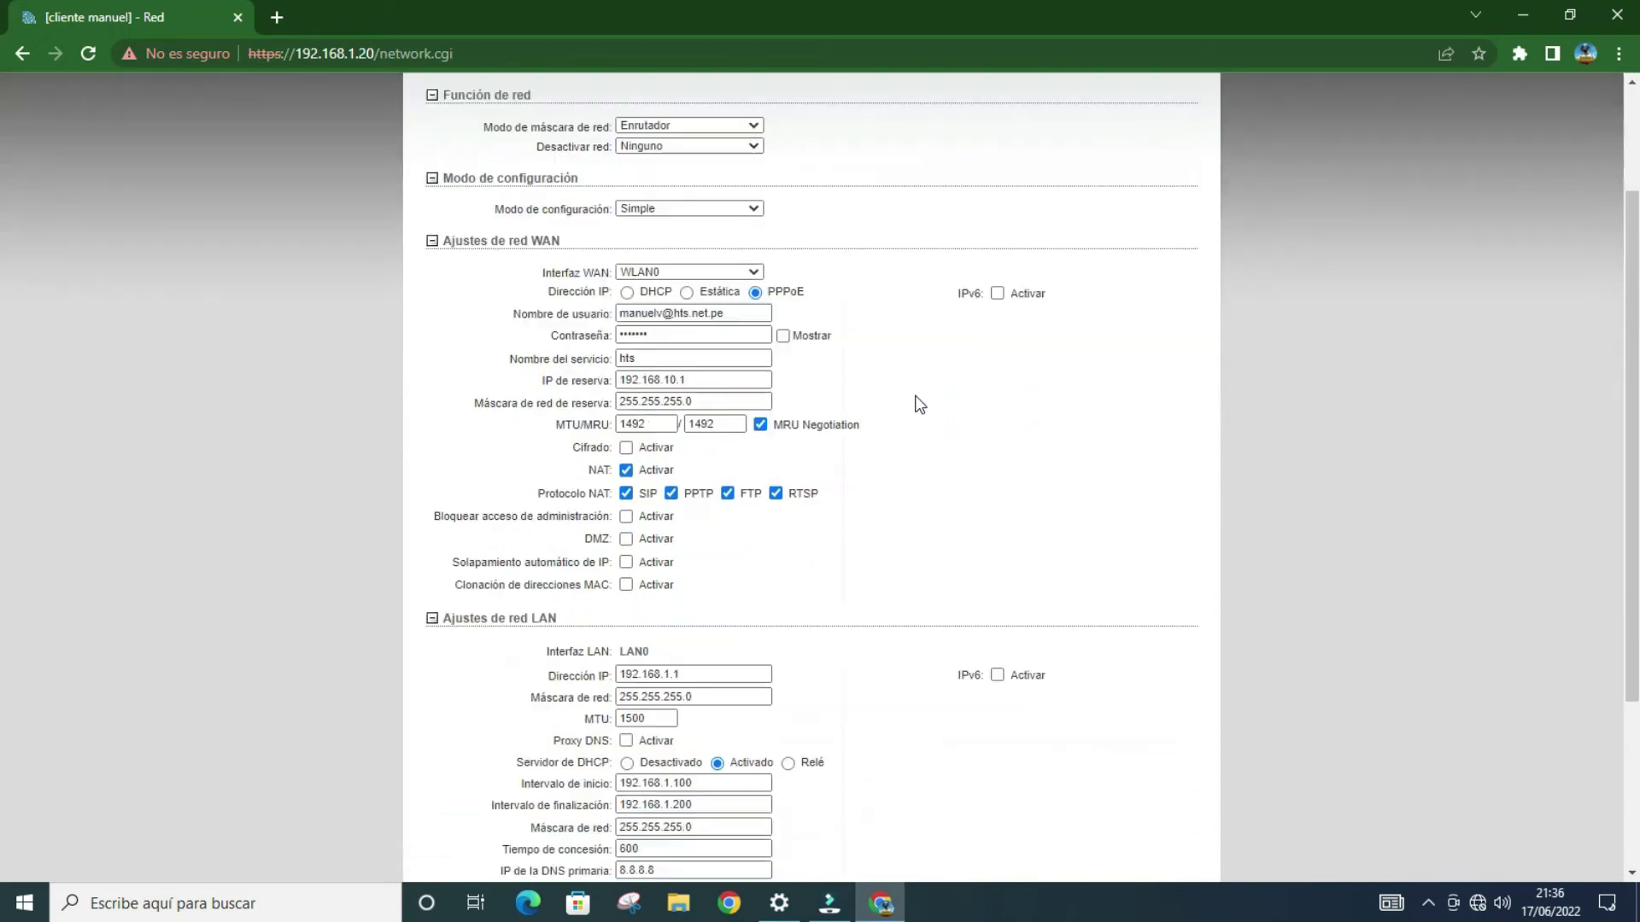
scroll(956, 529, up, 4)
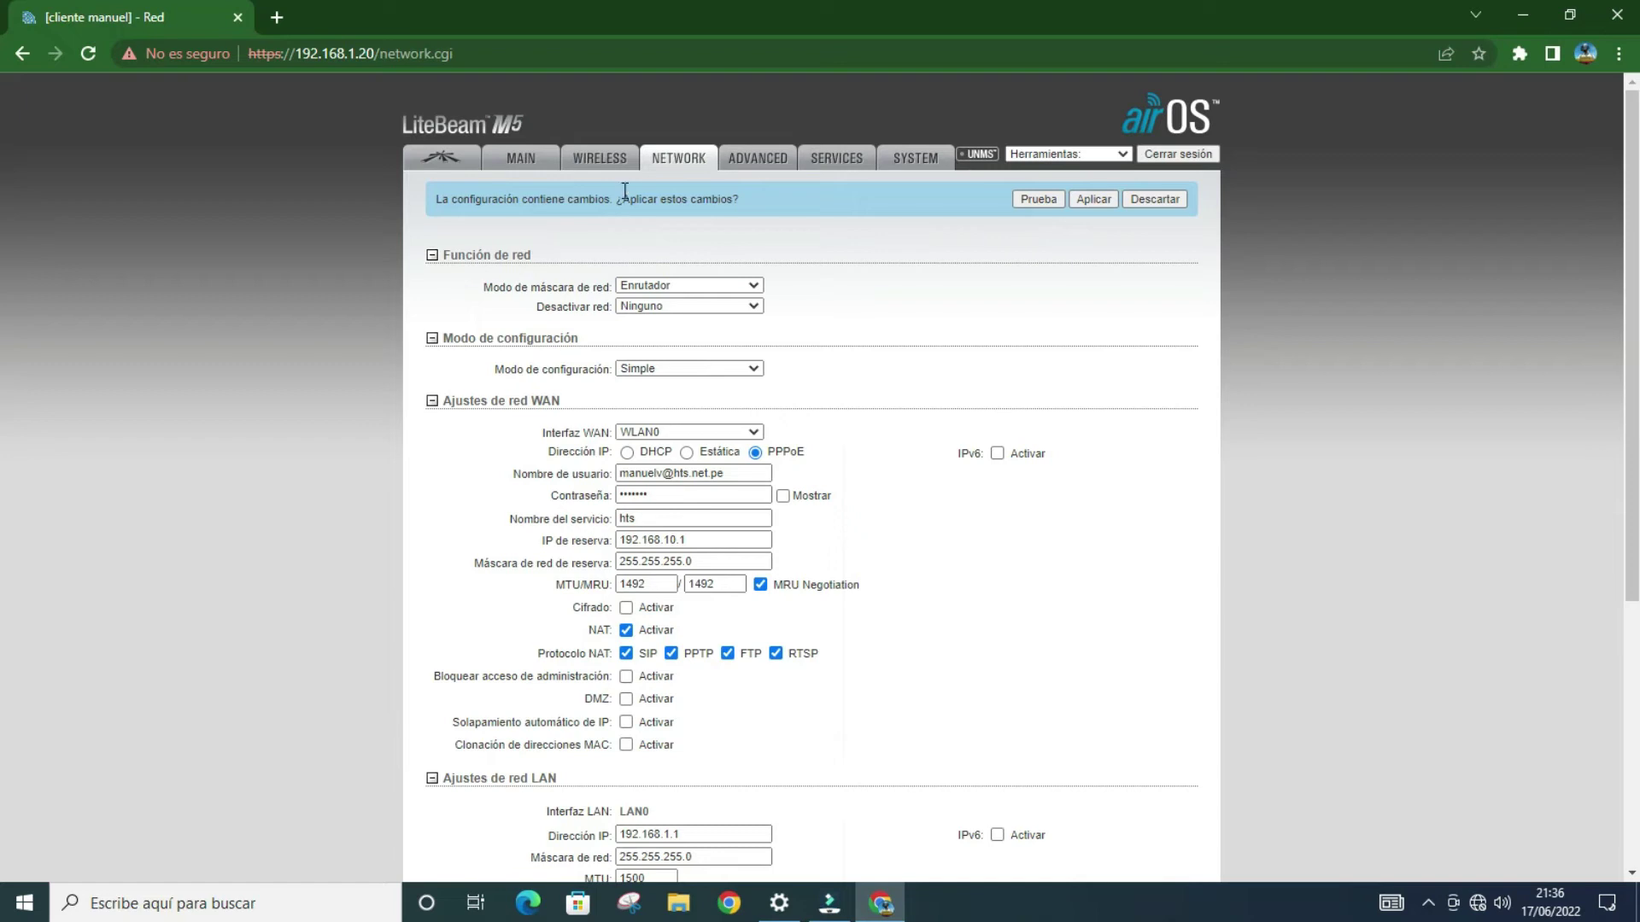
Step: Choose the 11x14 (1x1) 23 dBi antenna and MCS 3 max TX rate, save, and scan for APs
click(624, 162)
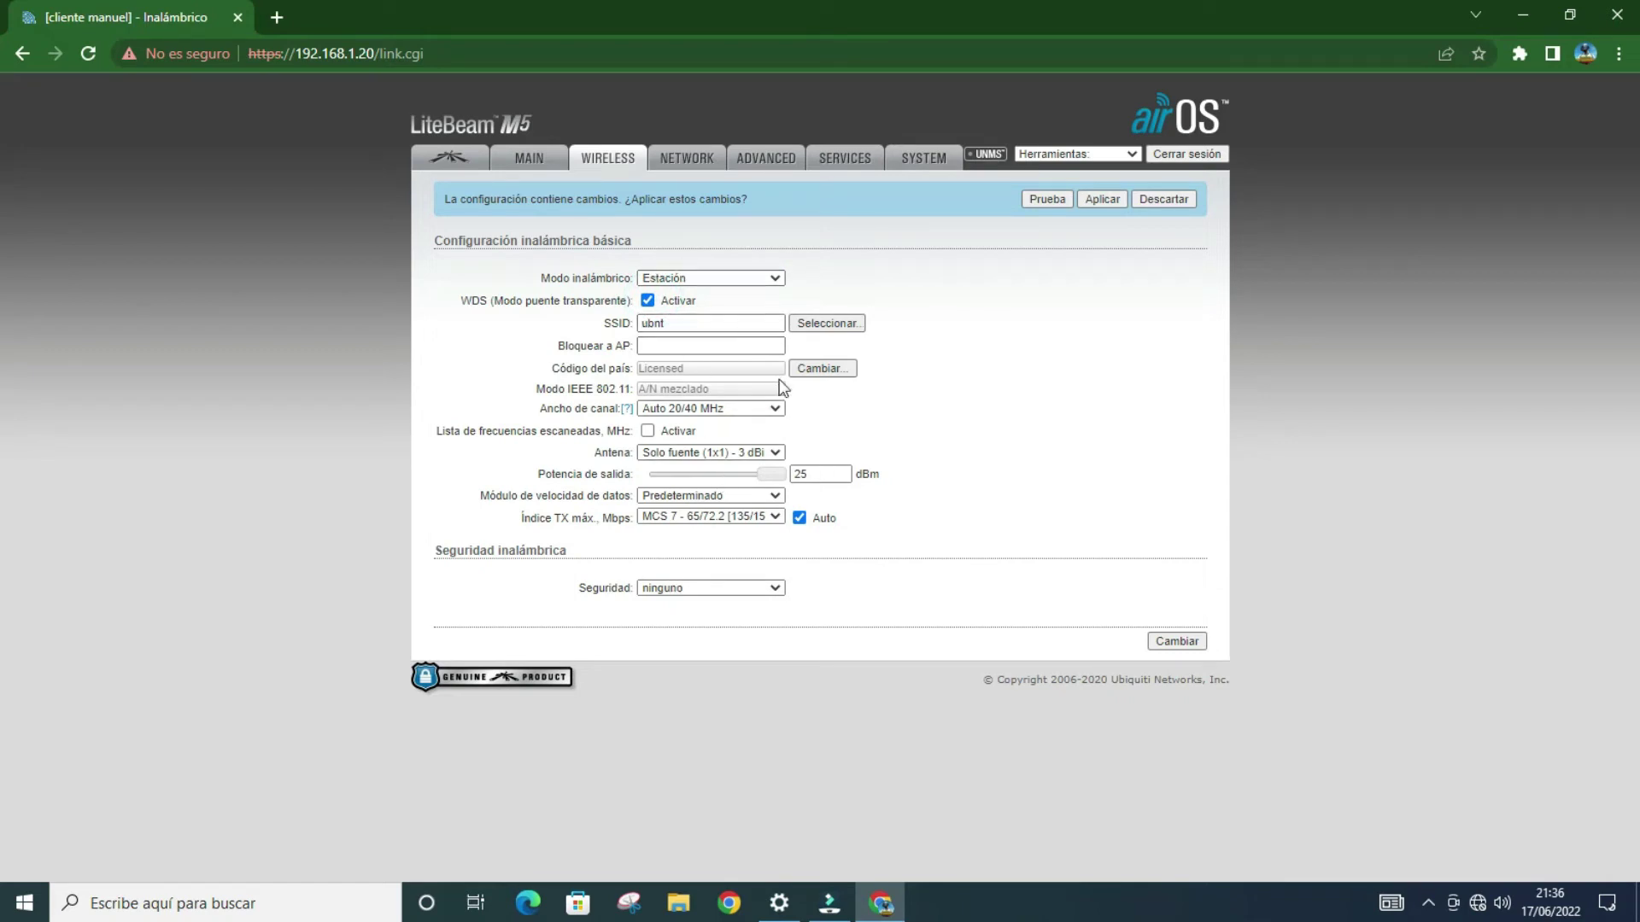
click(755, 453)
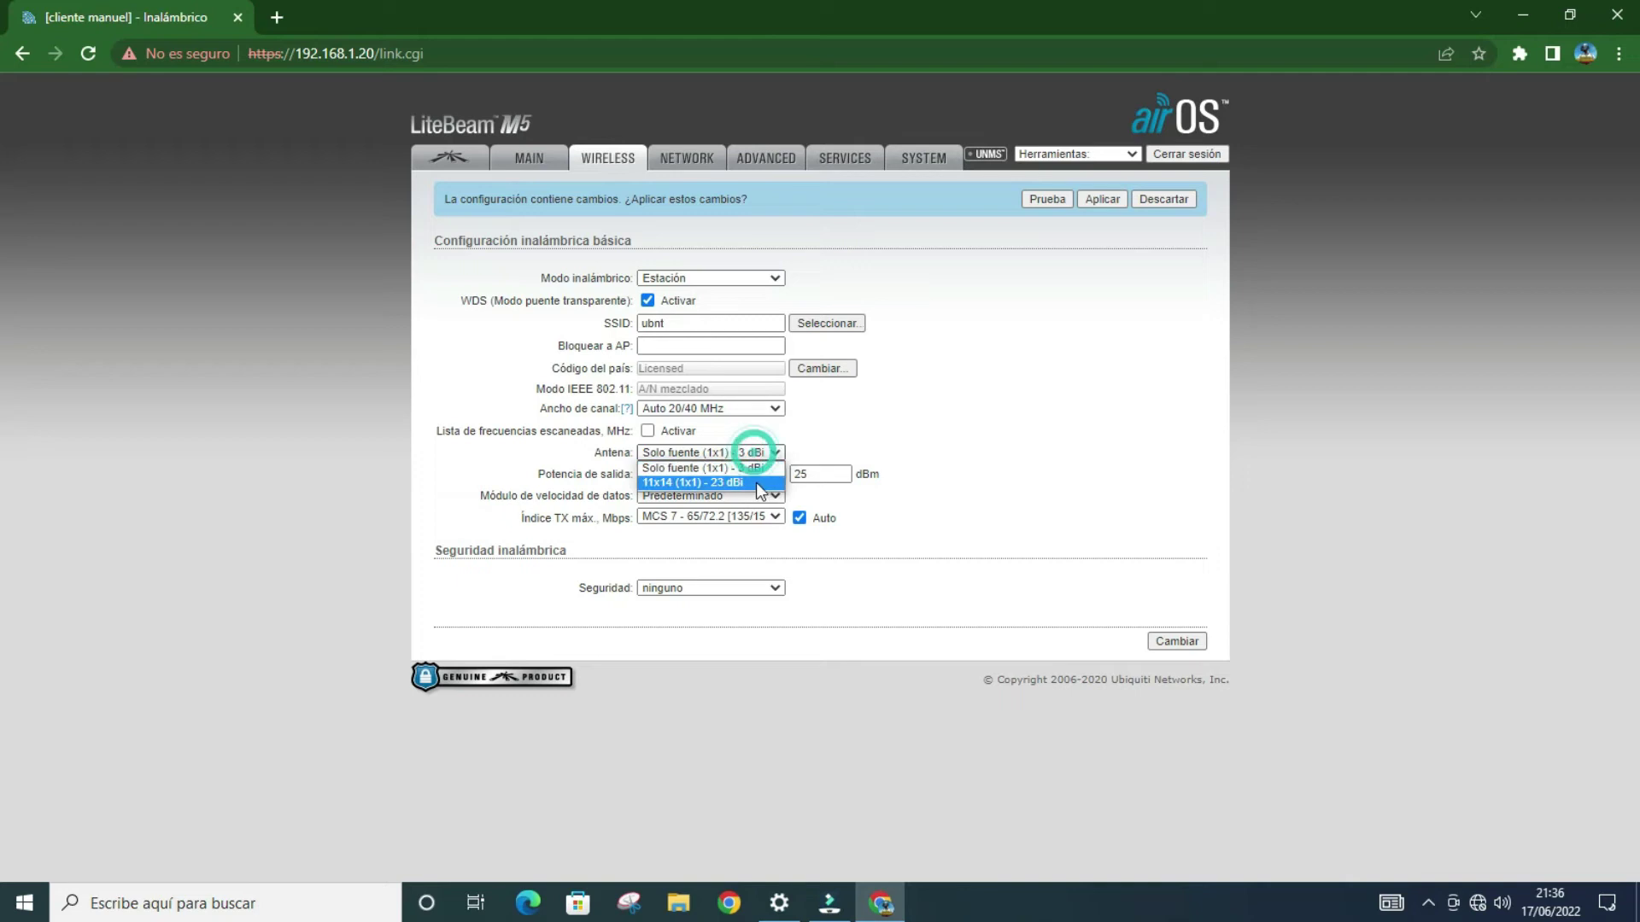
click(757, 483)
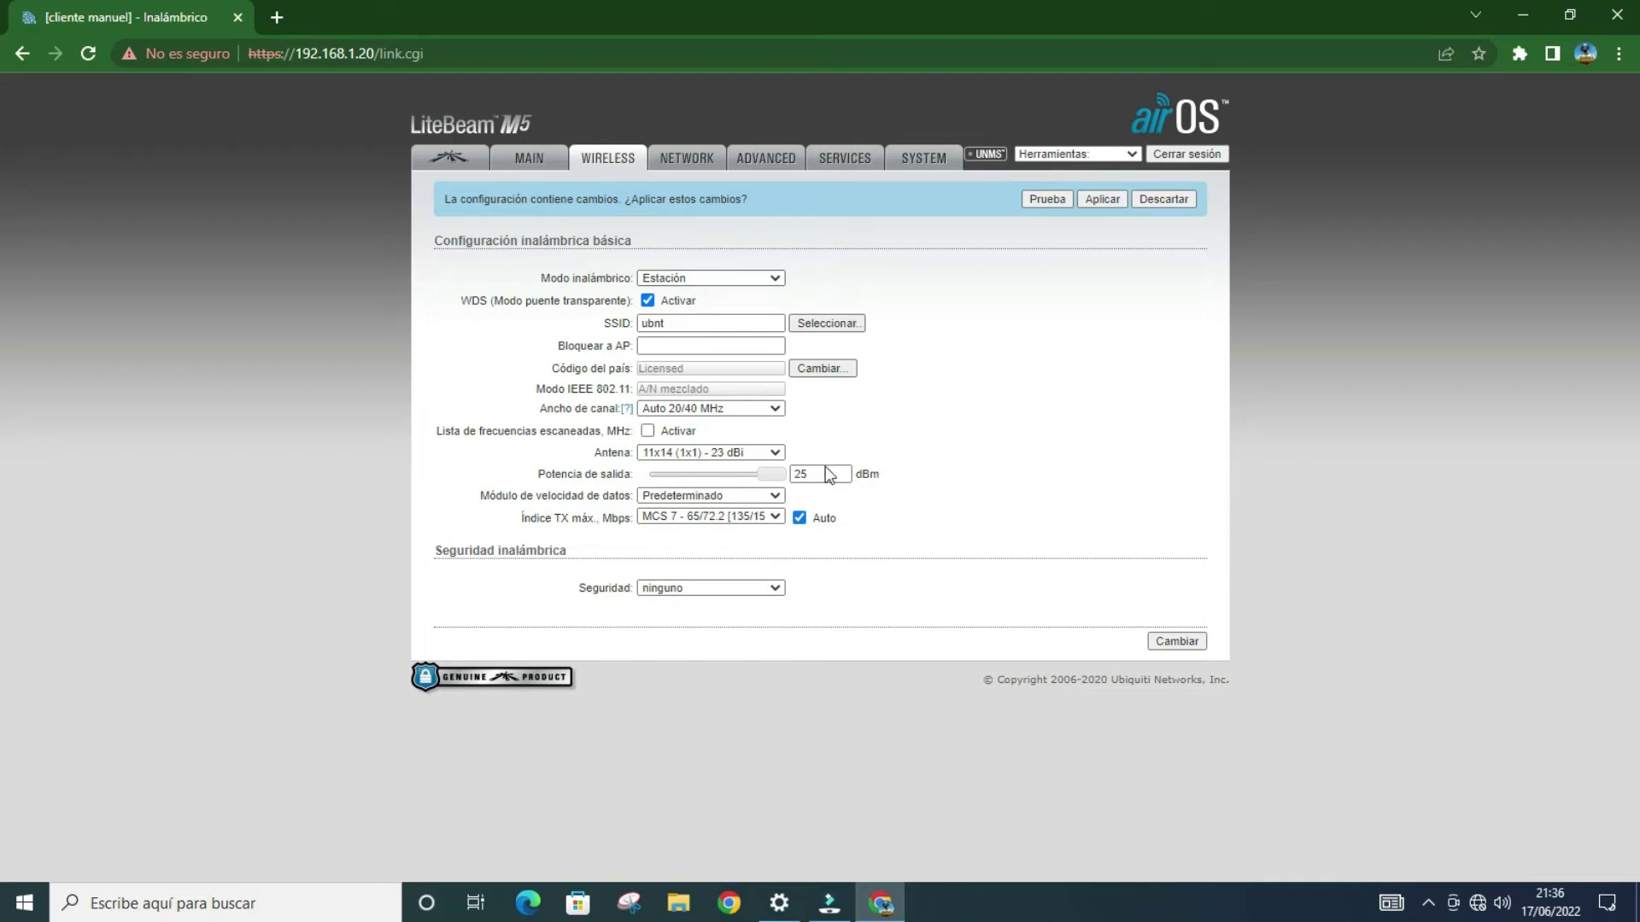
click(743, 518)
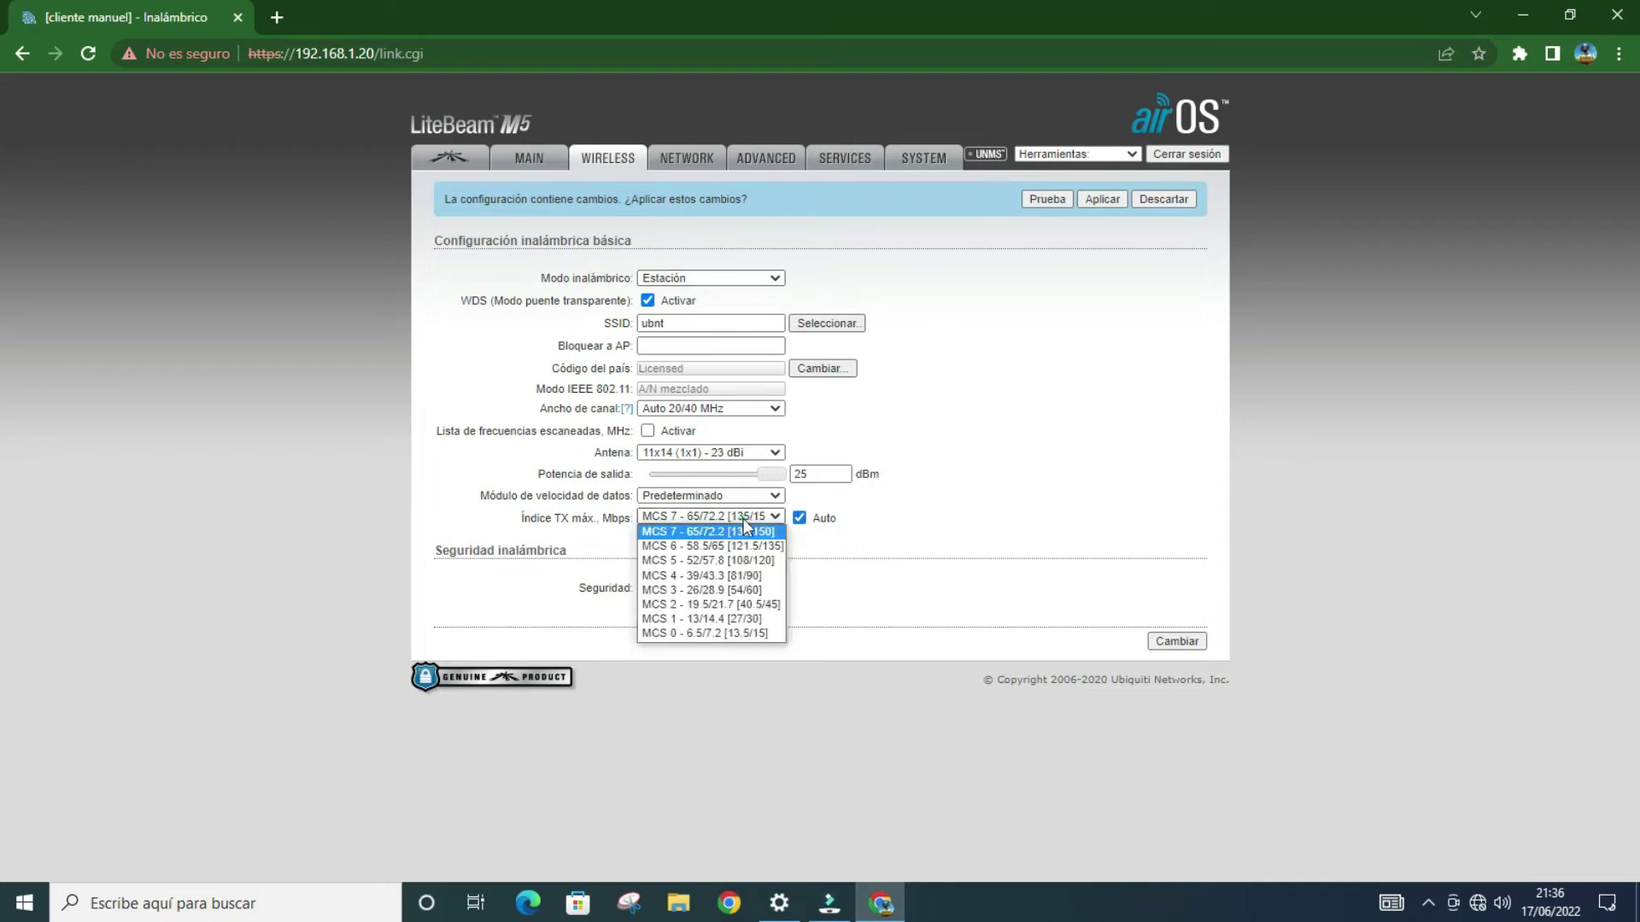
click(737, 596)
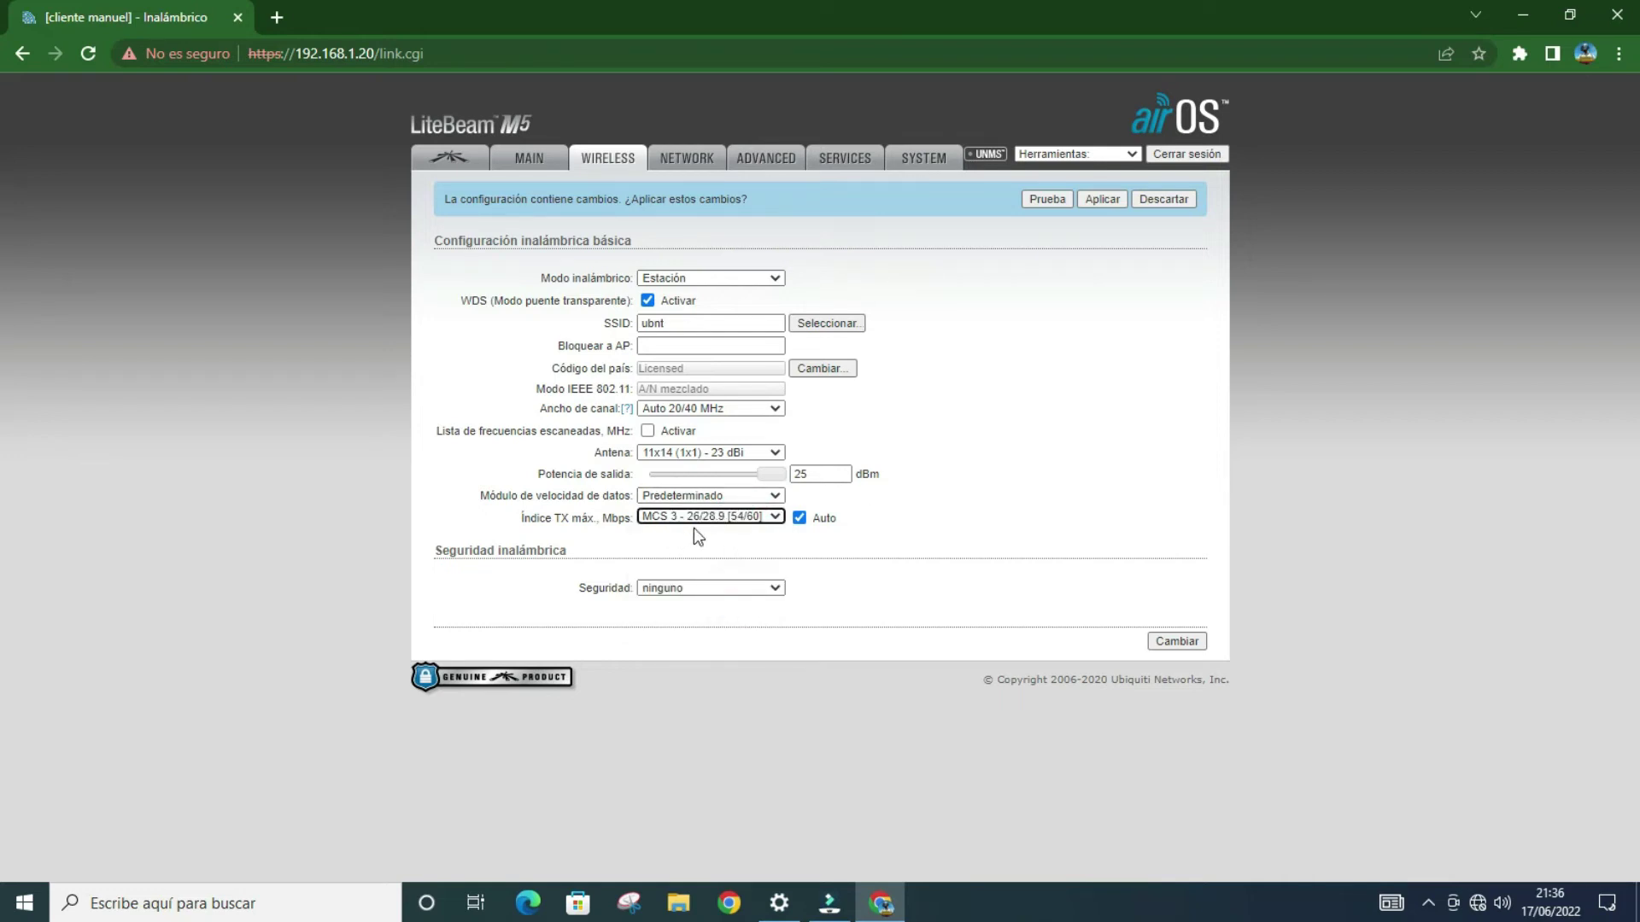
click(1192, 641)
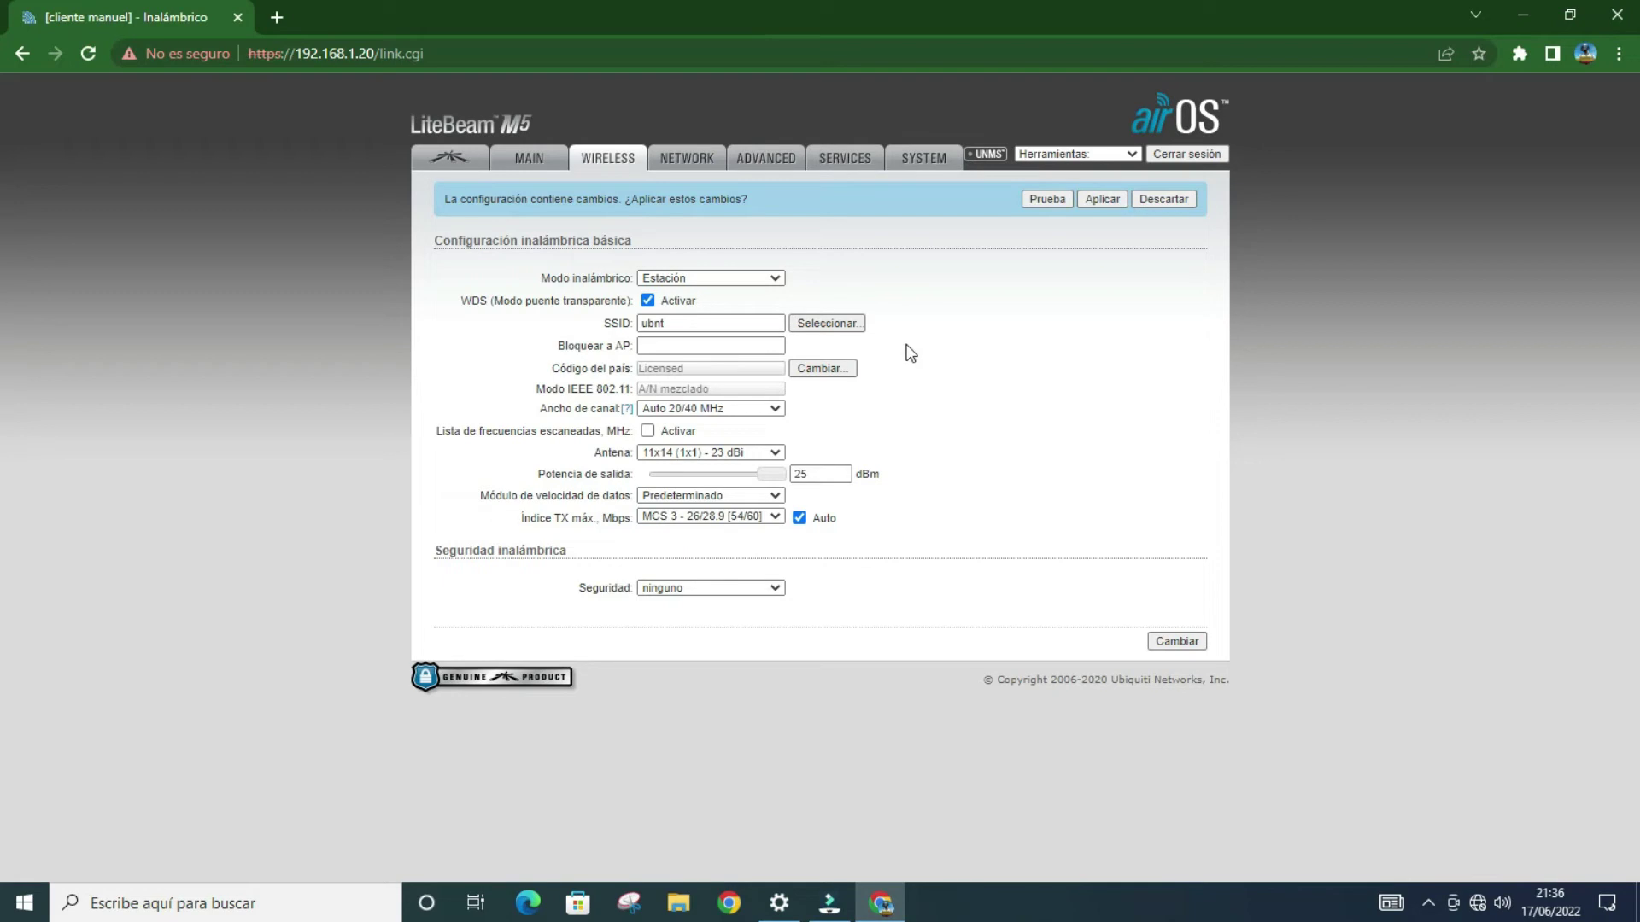
click(858, 323)
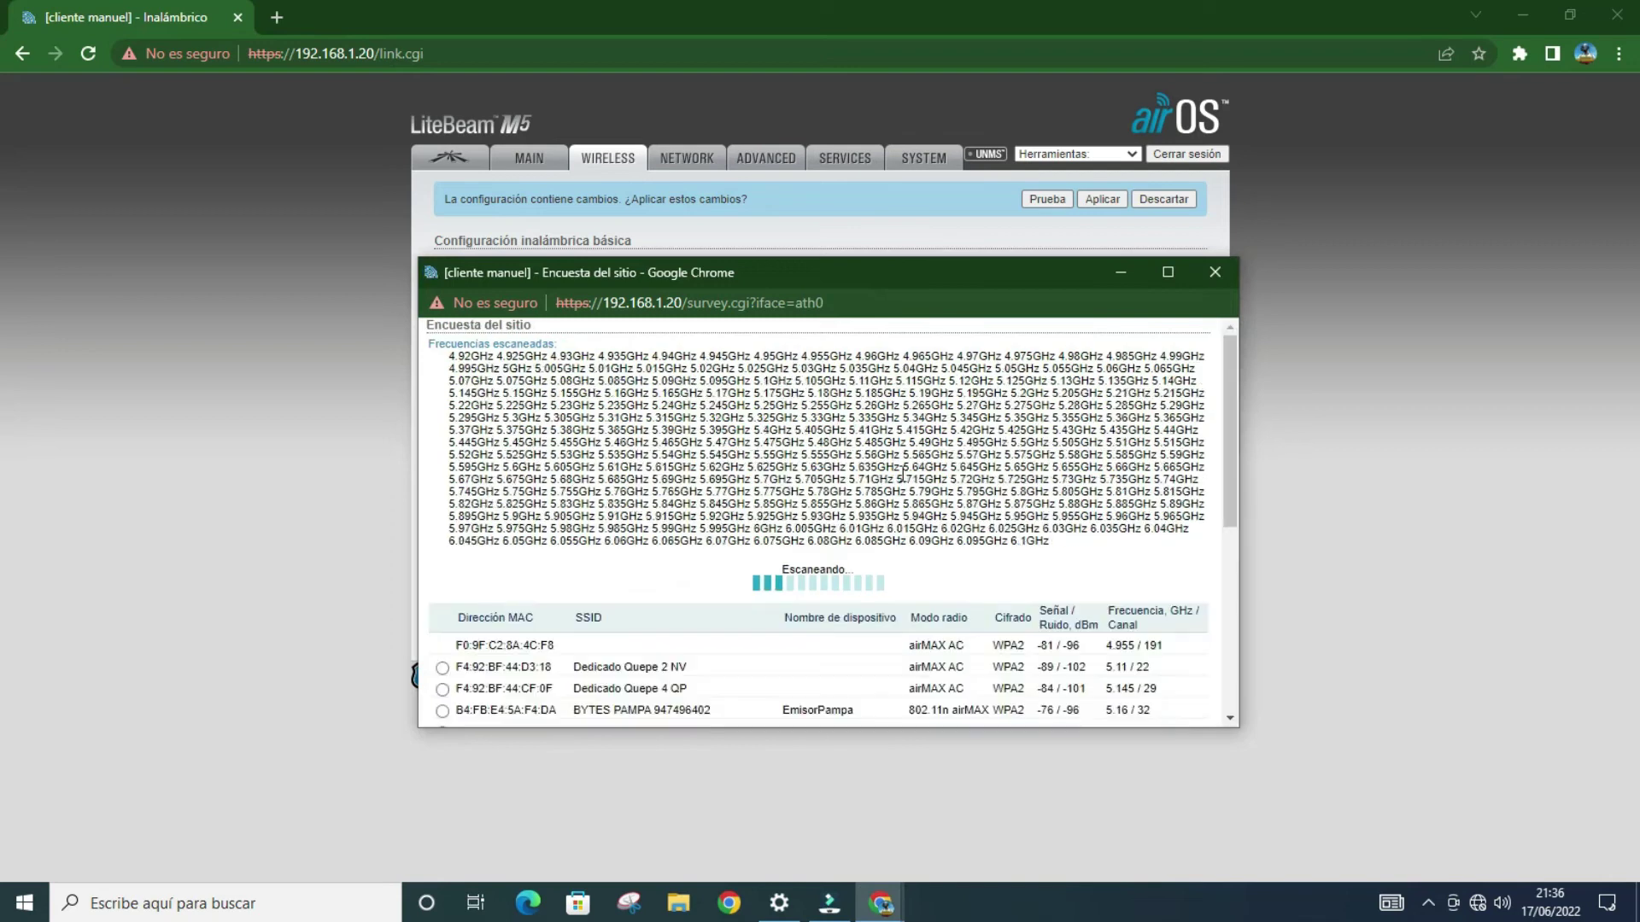
Step: Pick HTS-PS qp from the site survey list as the SSID to link to
scroll(913, 485, down, 4)
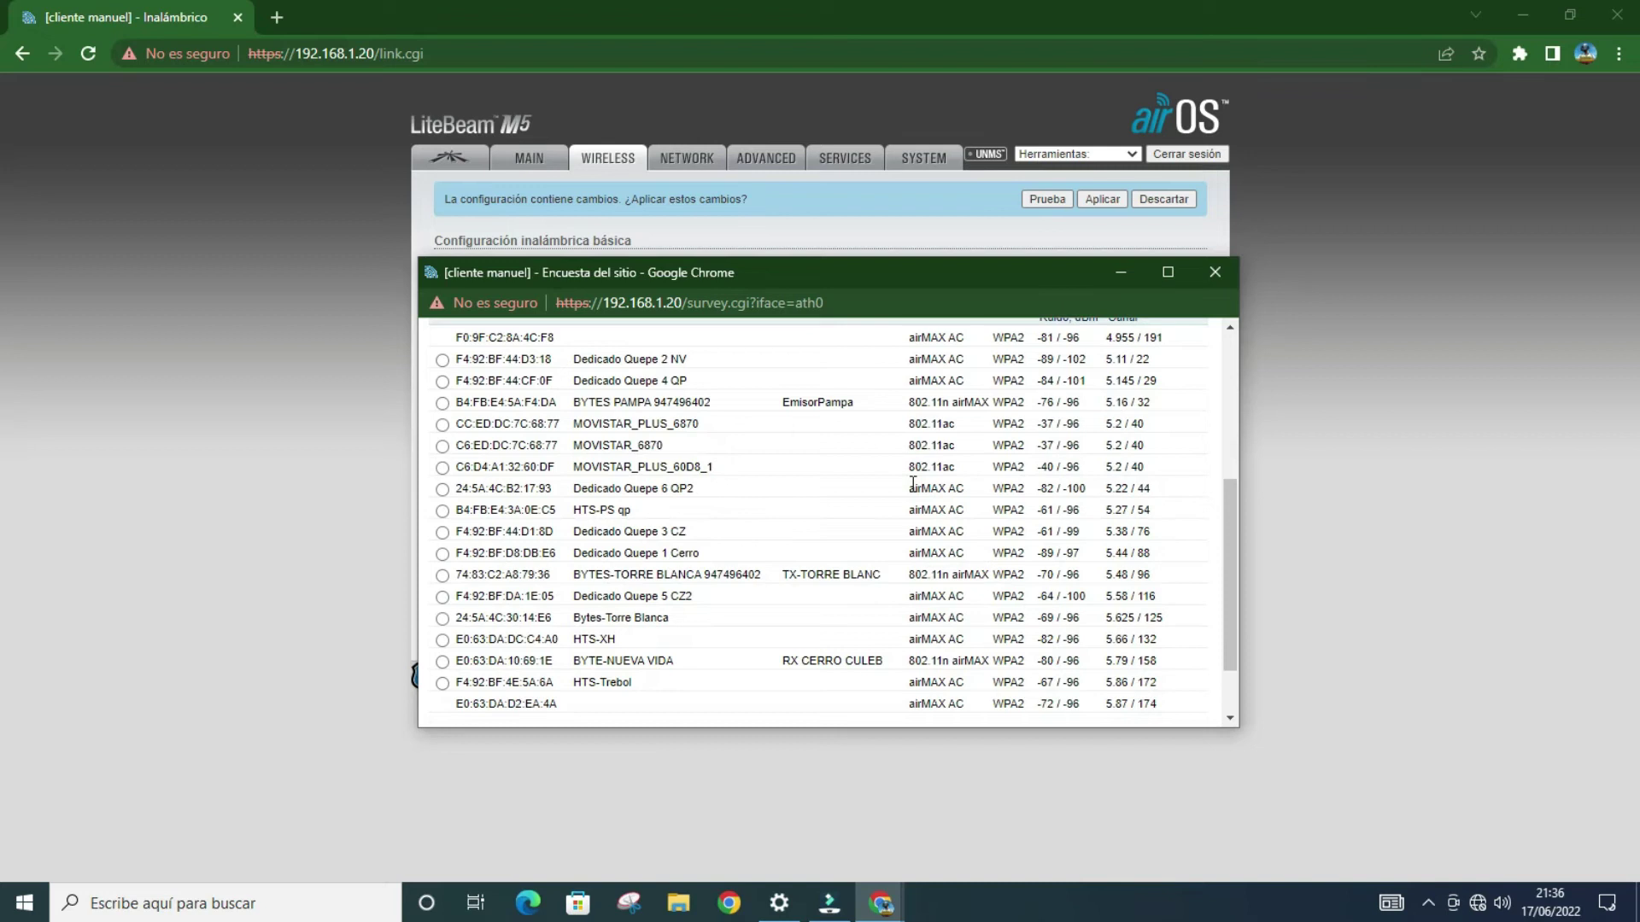
scroll(913, 484, down, 1)
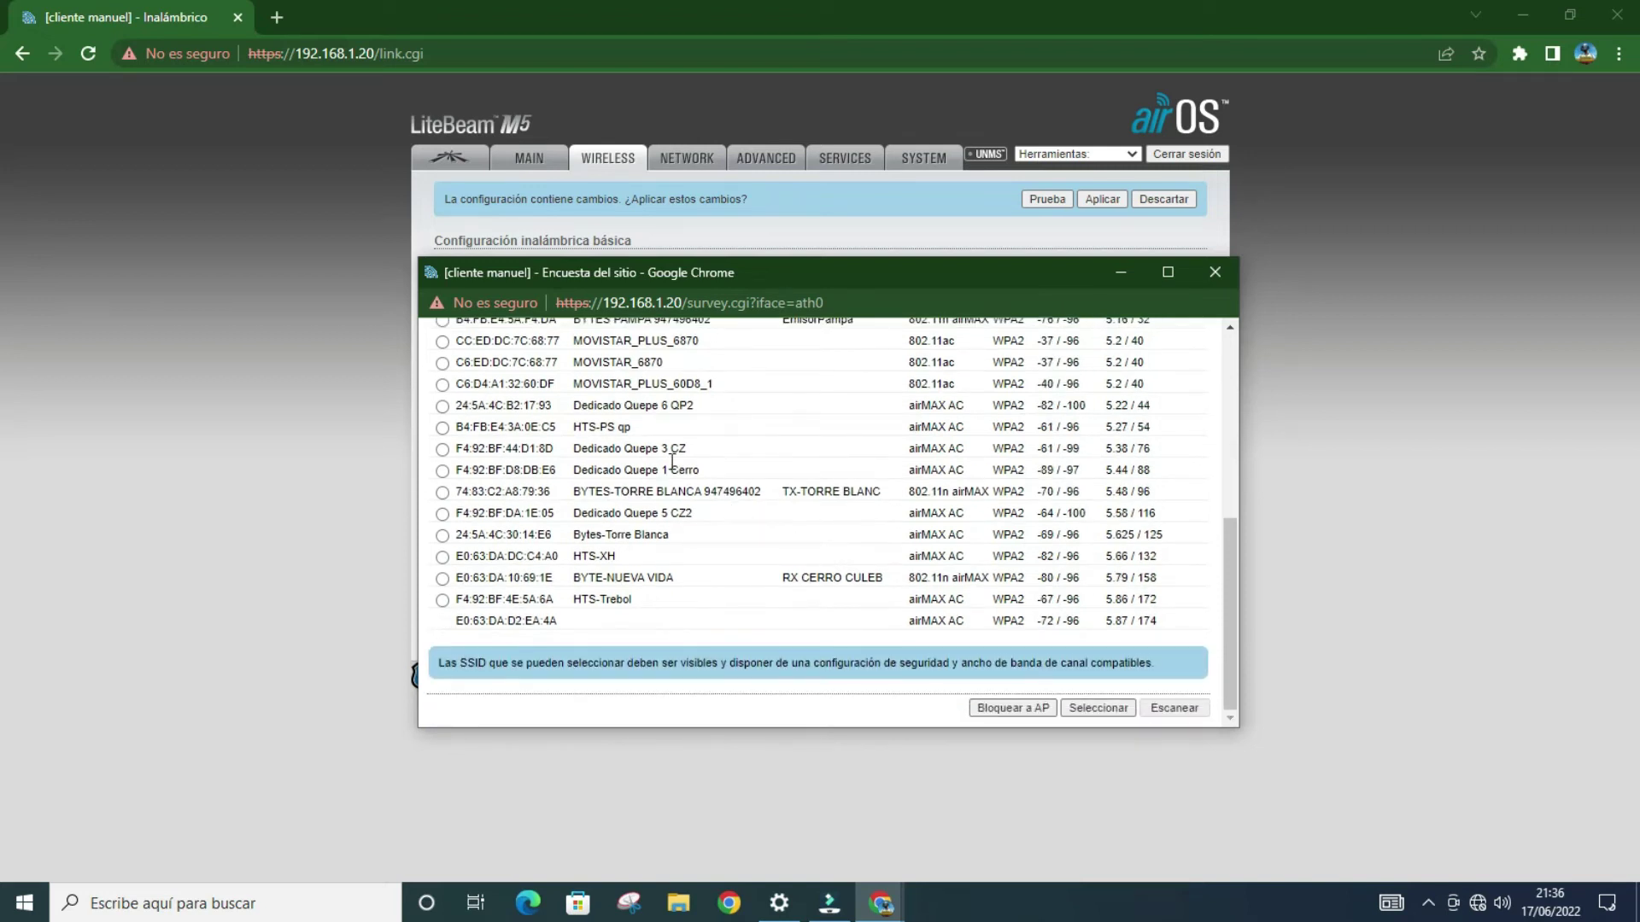
click(441, 428)
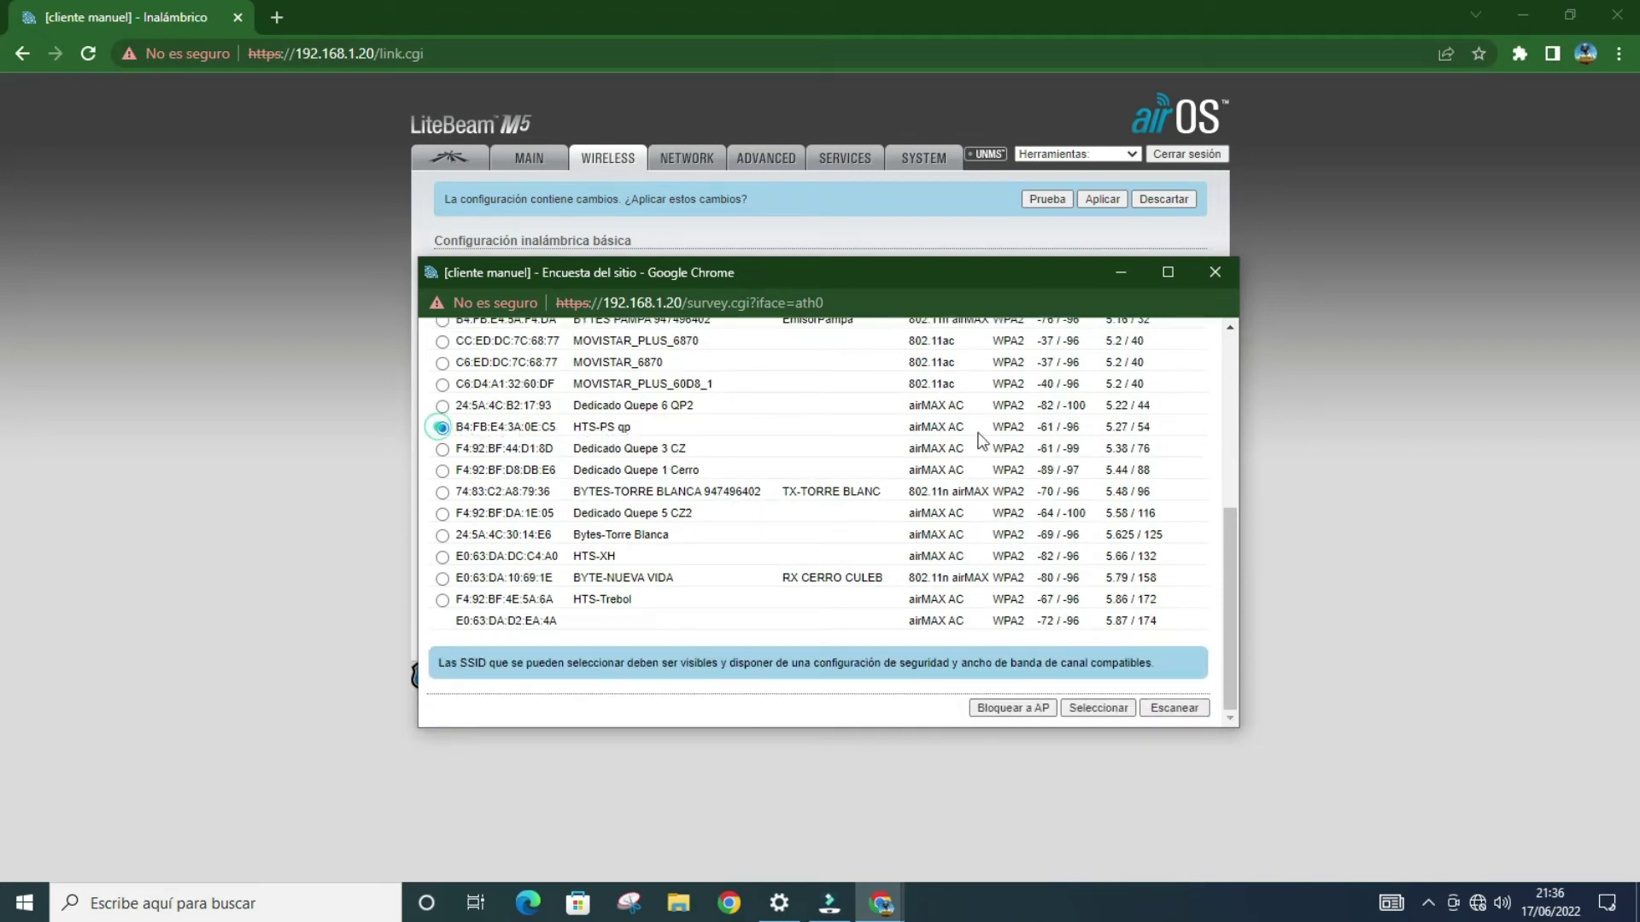
click(1082, 706)
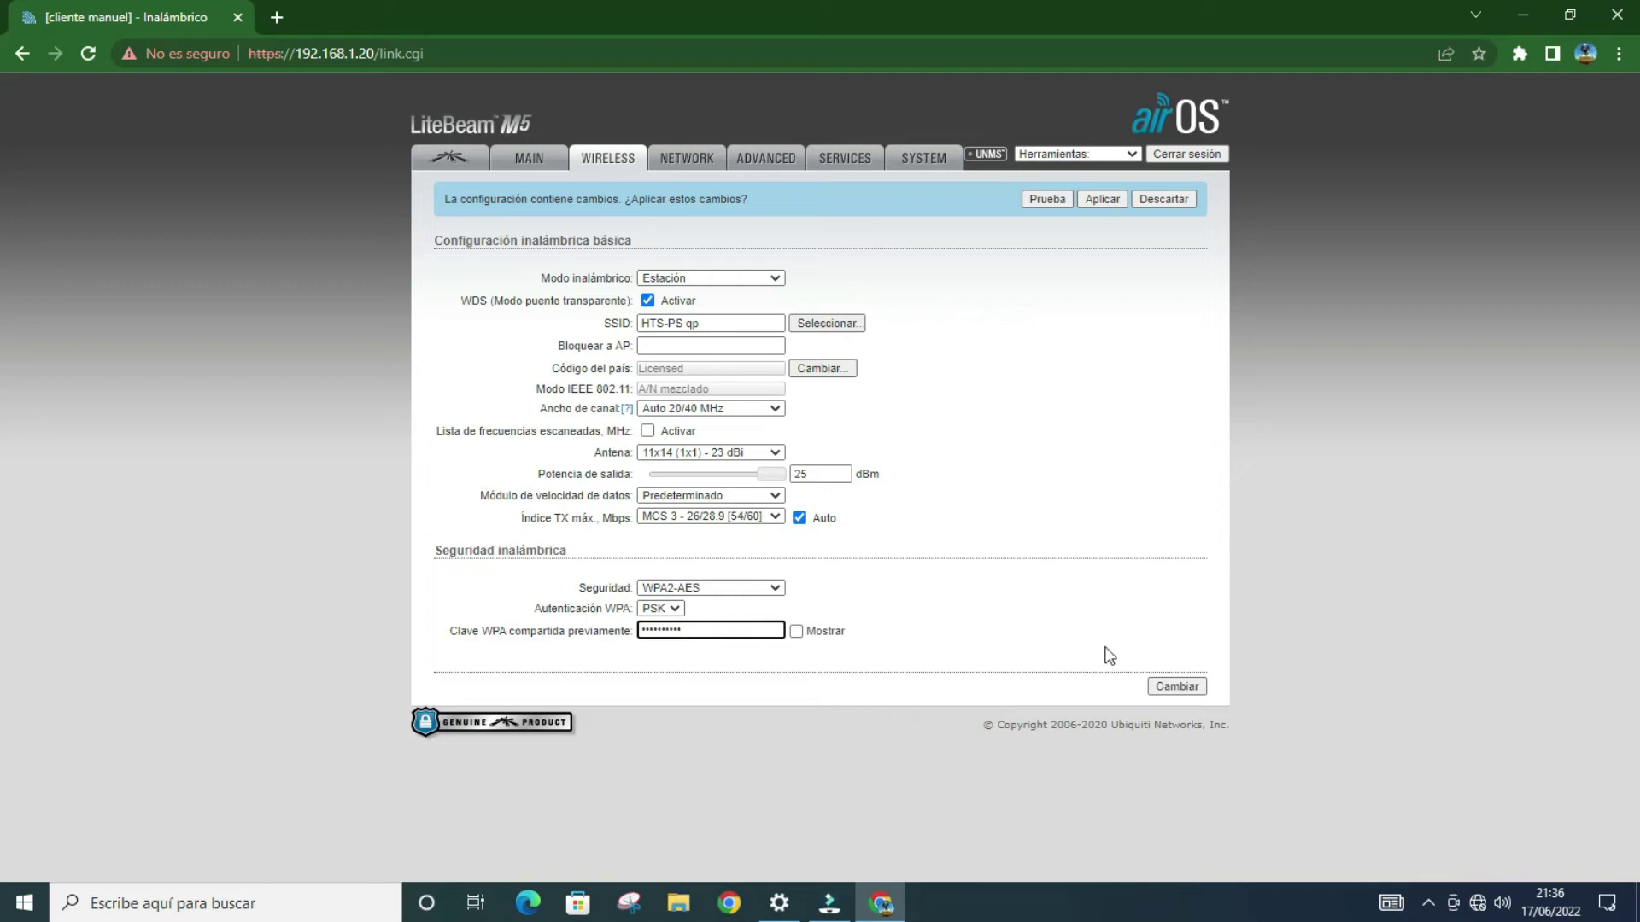
Step: Save the station link and WPA2-AES wireless settings, then apply the pending changes
click(1194, 687)
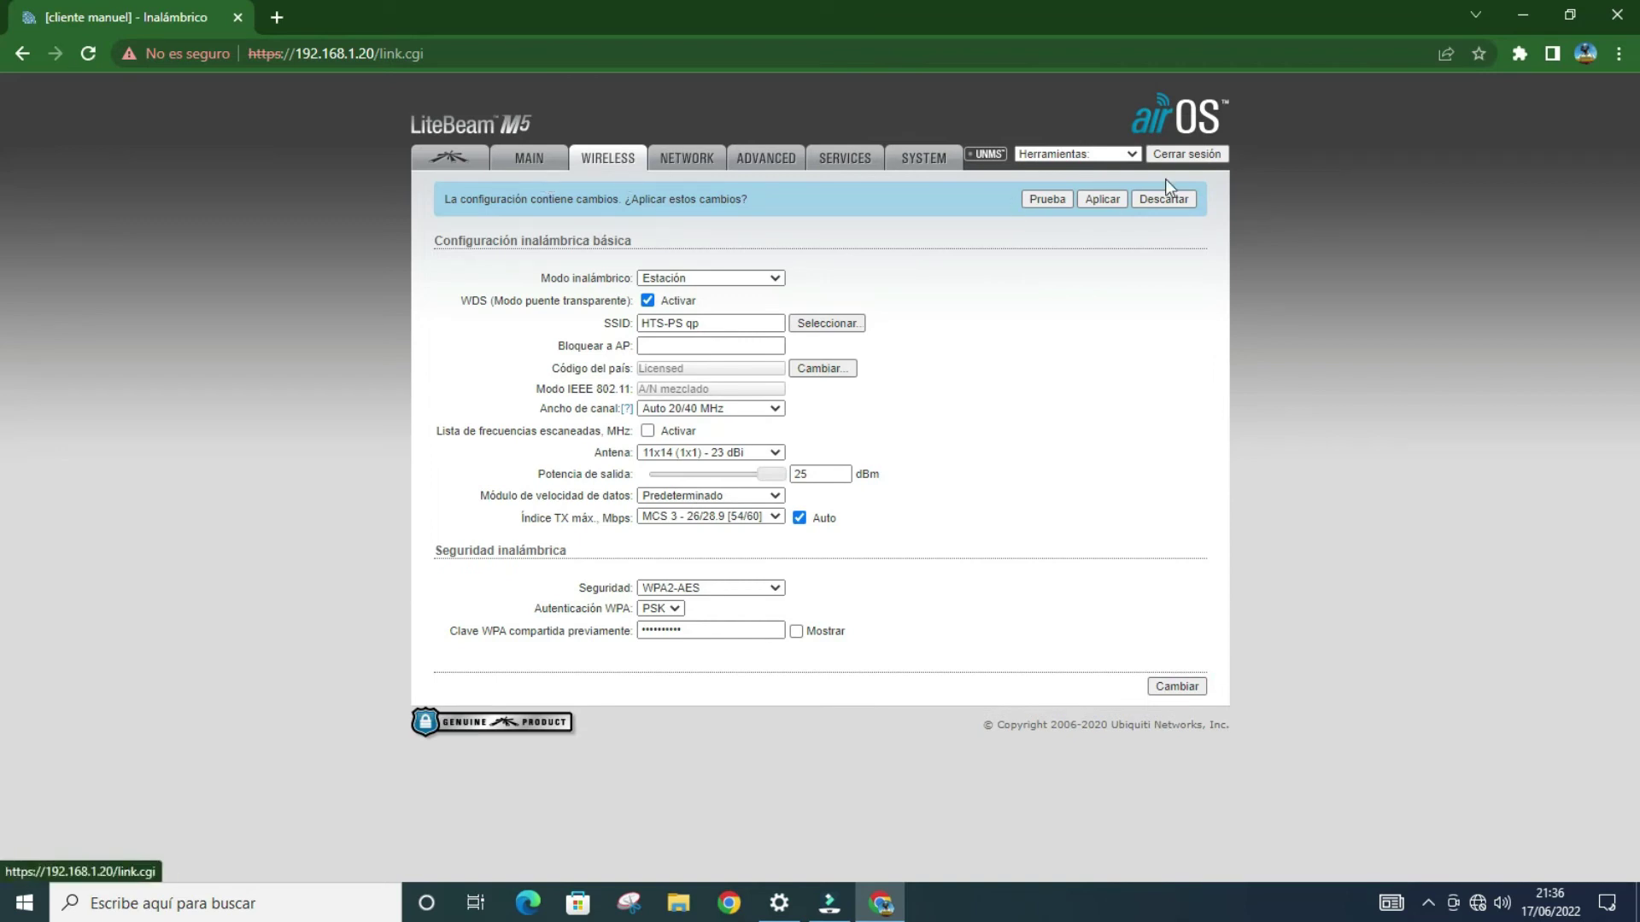
click(1094, 198)
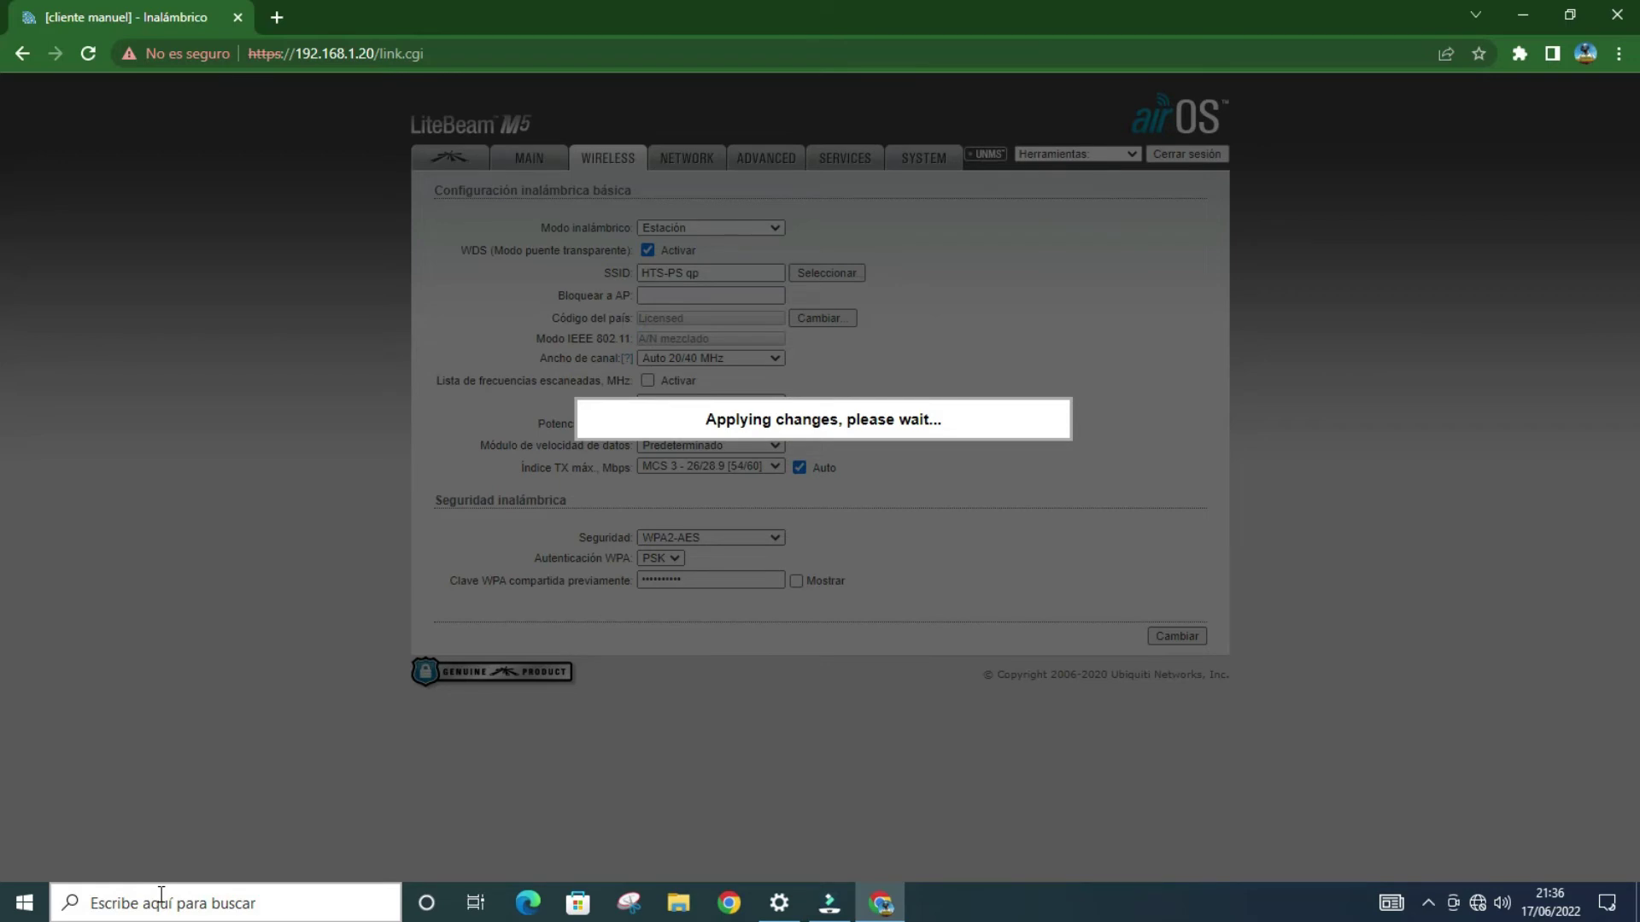
Step: Run 'ping 192.168.1.1 -t' in a Command Prompt and keep it running in the background
key(super+r)
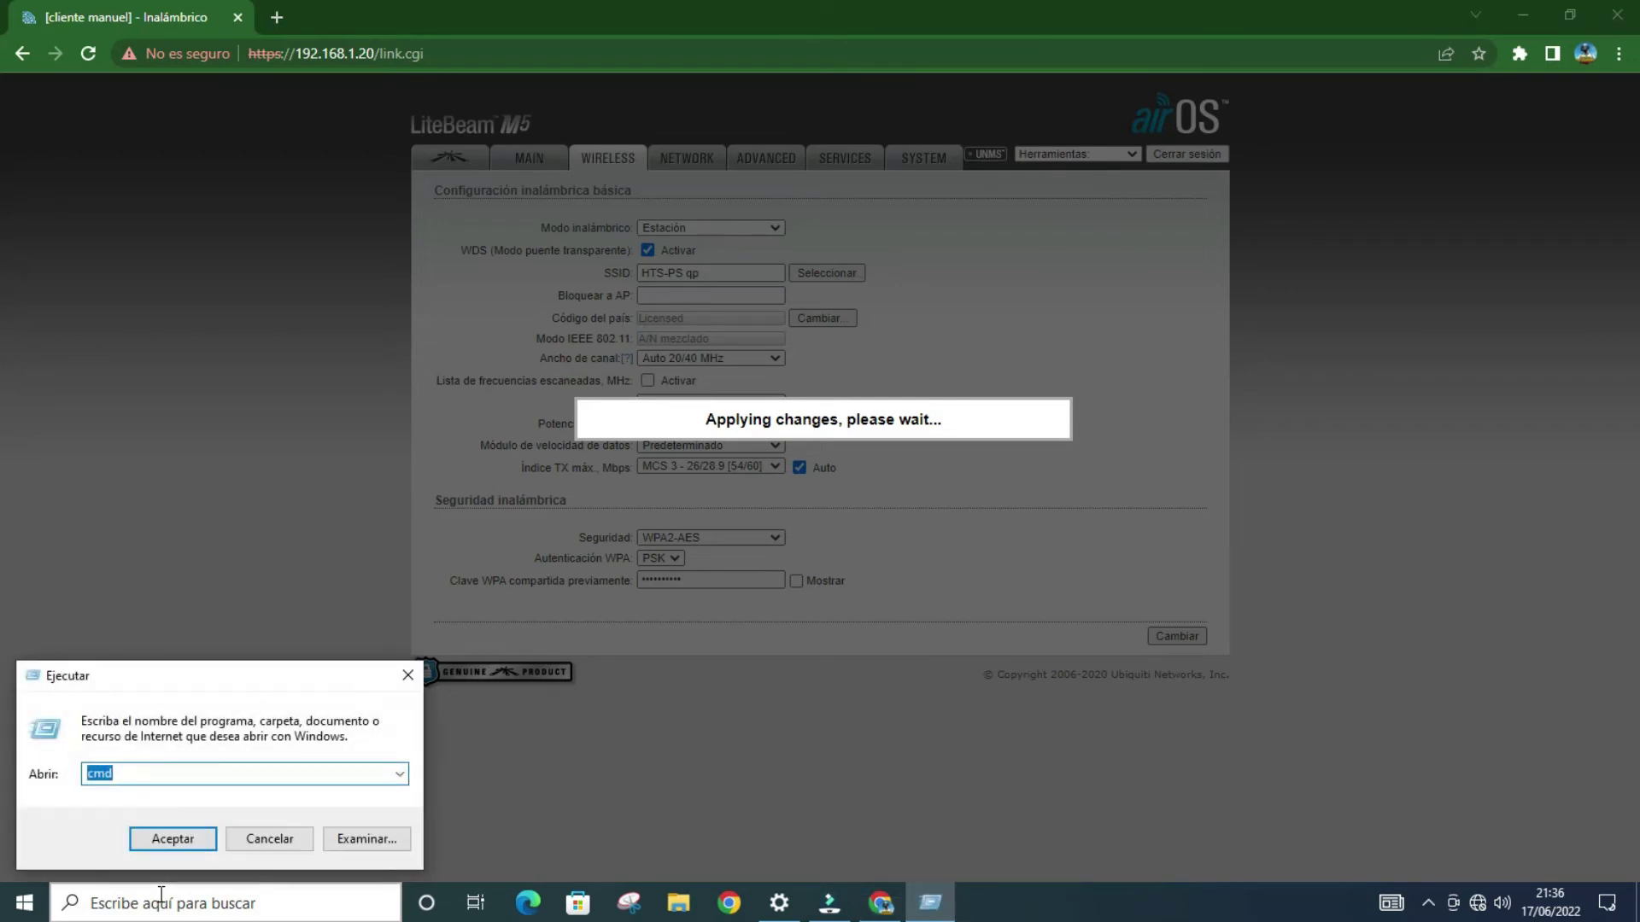
key(Return)
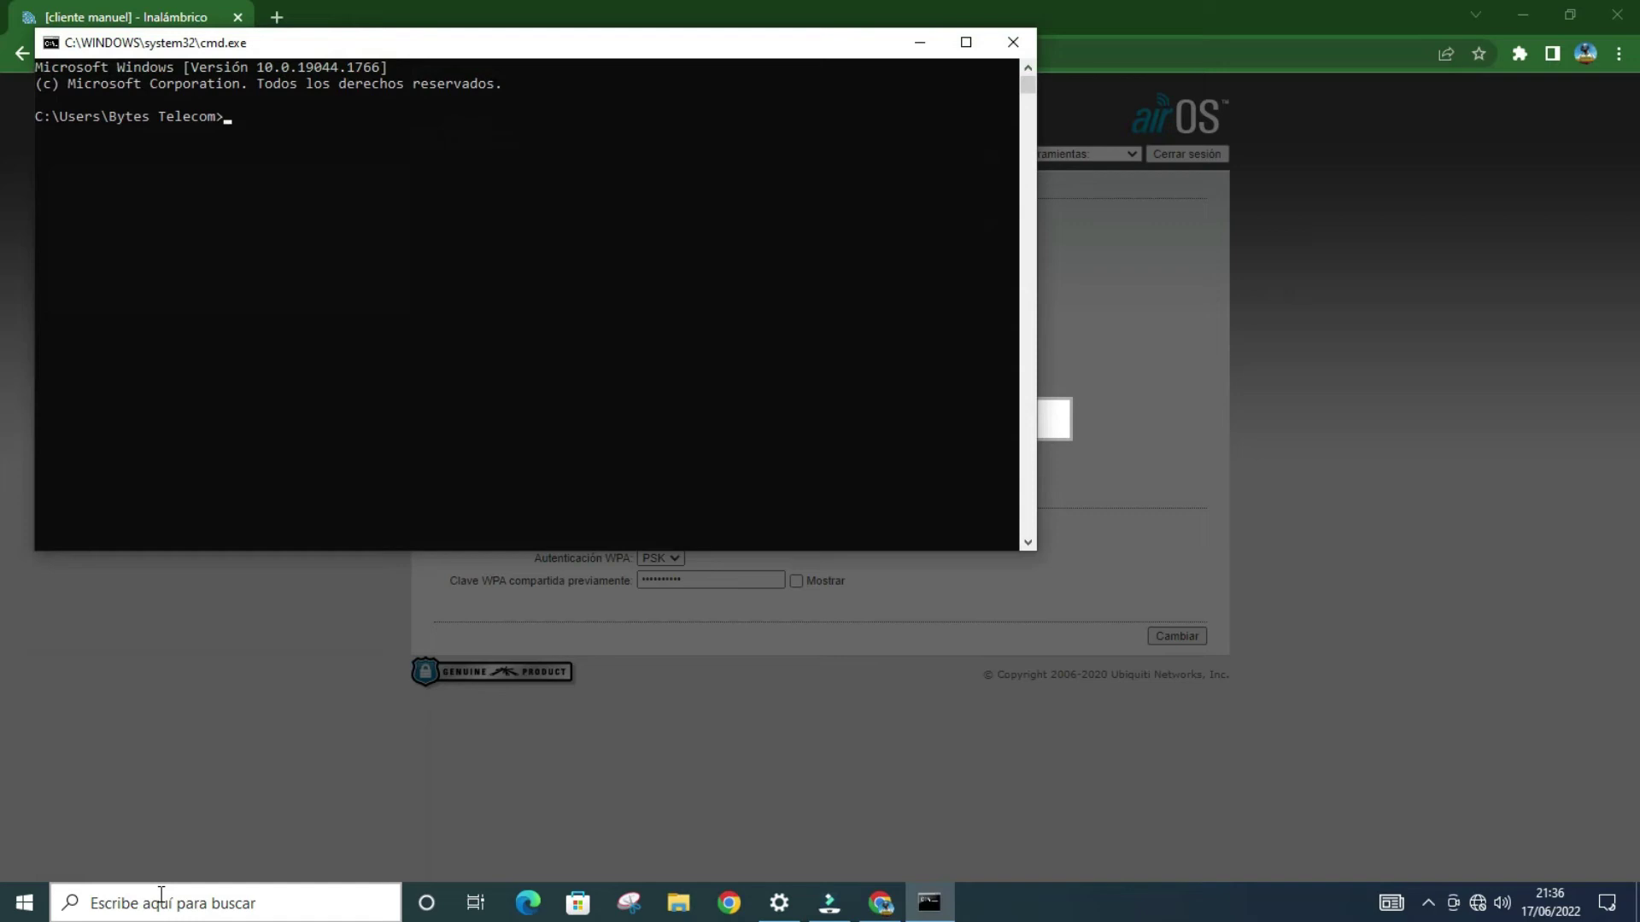
text(ping)
text( 192.)
text(168)
text(.1.1 )
text(-)
text(t)
key(Return)
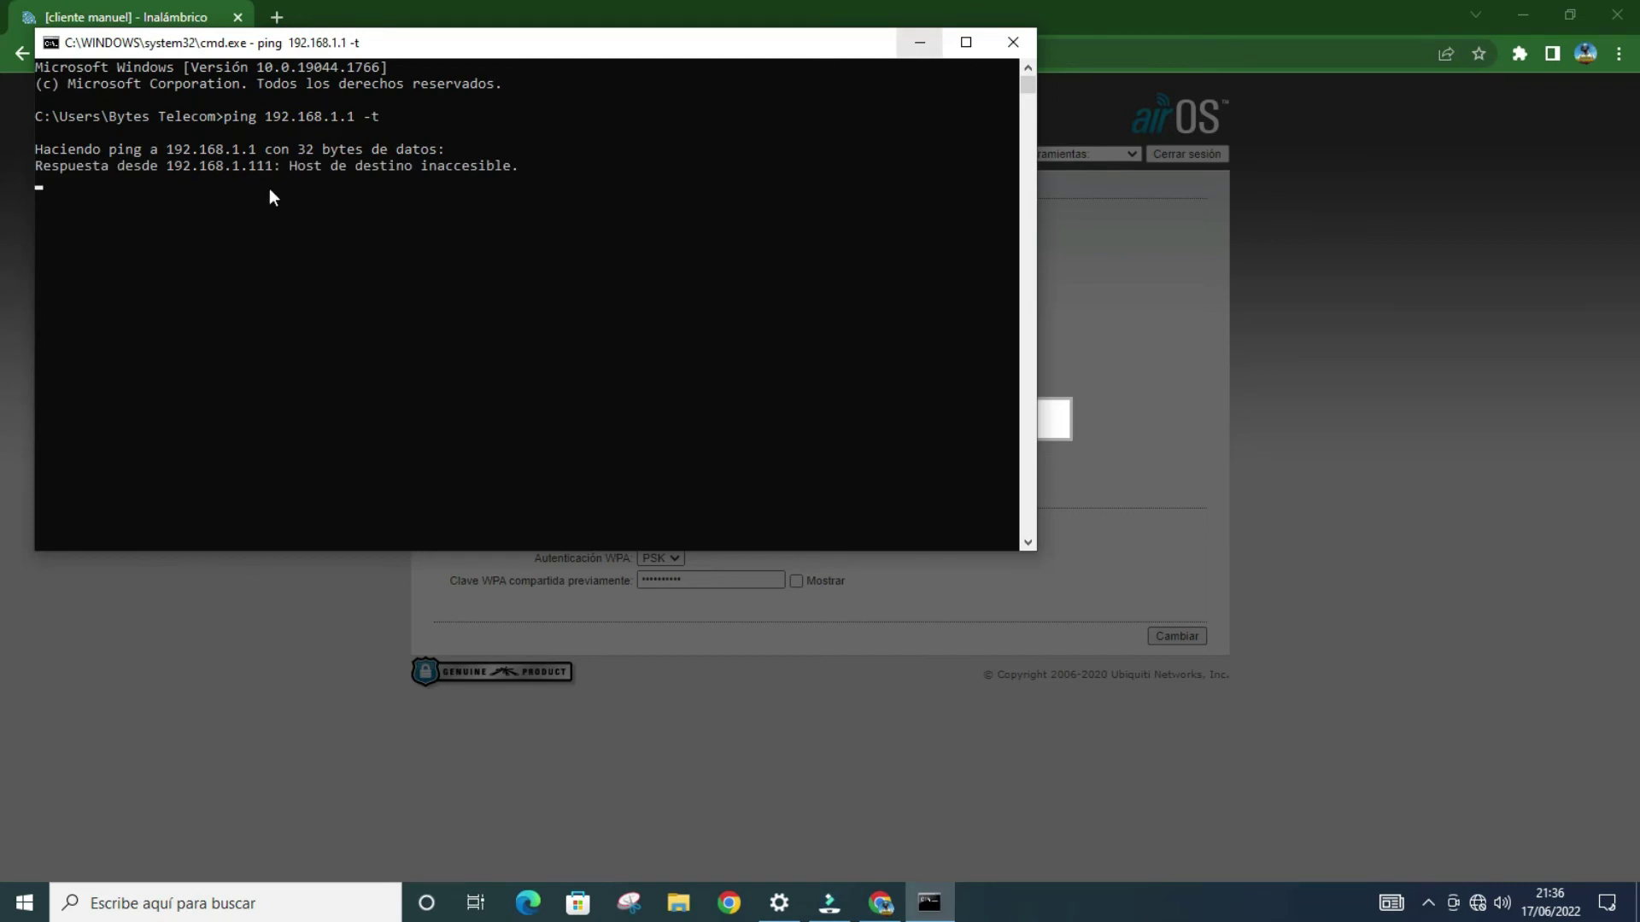
click(919, 42)
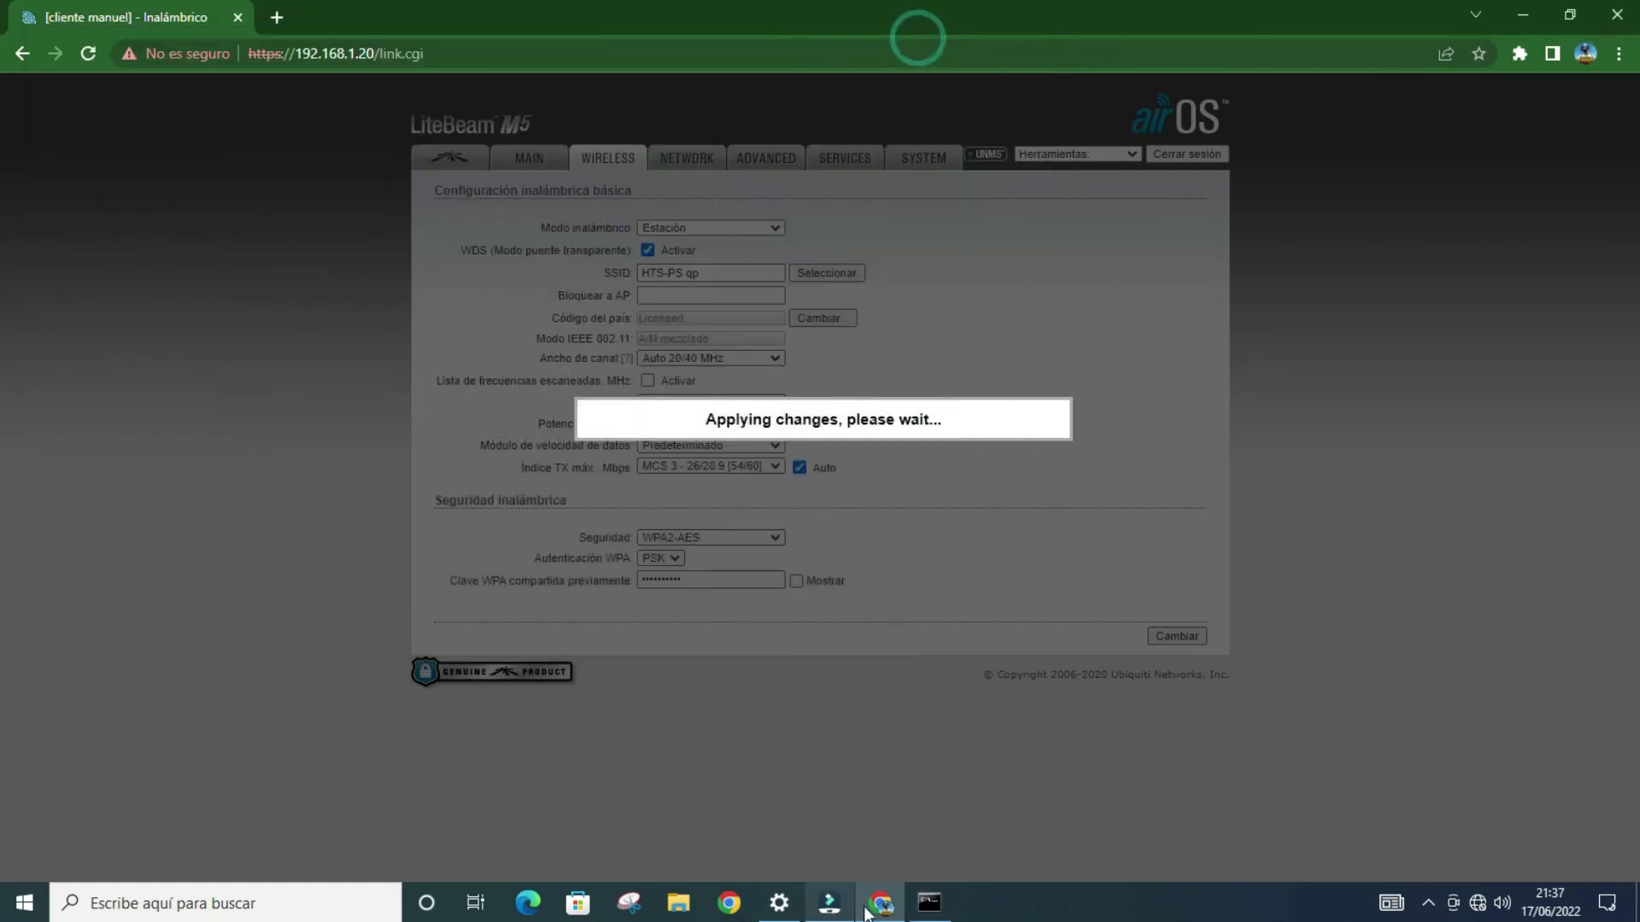
click(918, 903)
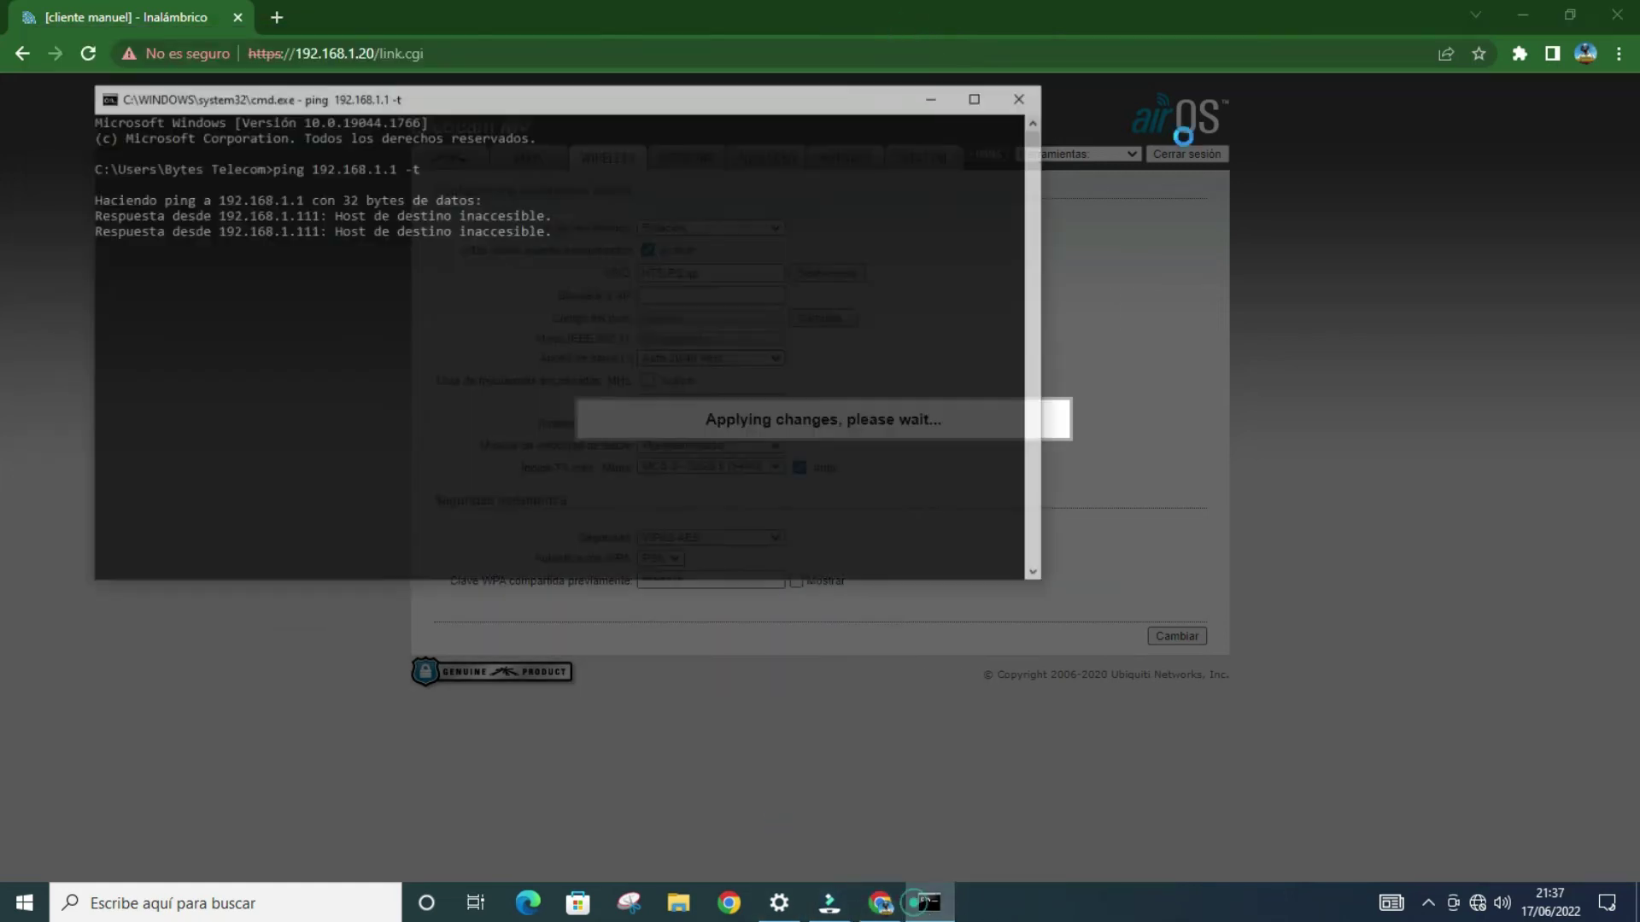
click(935, 39)
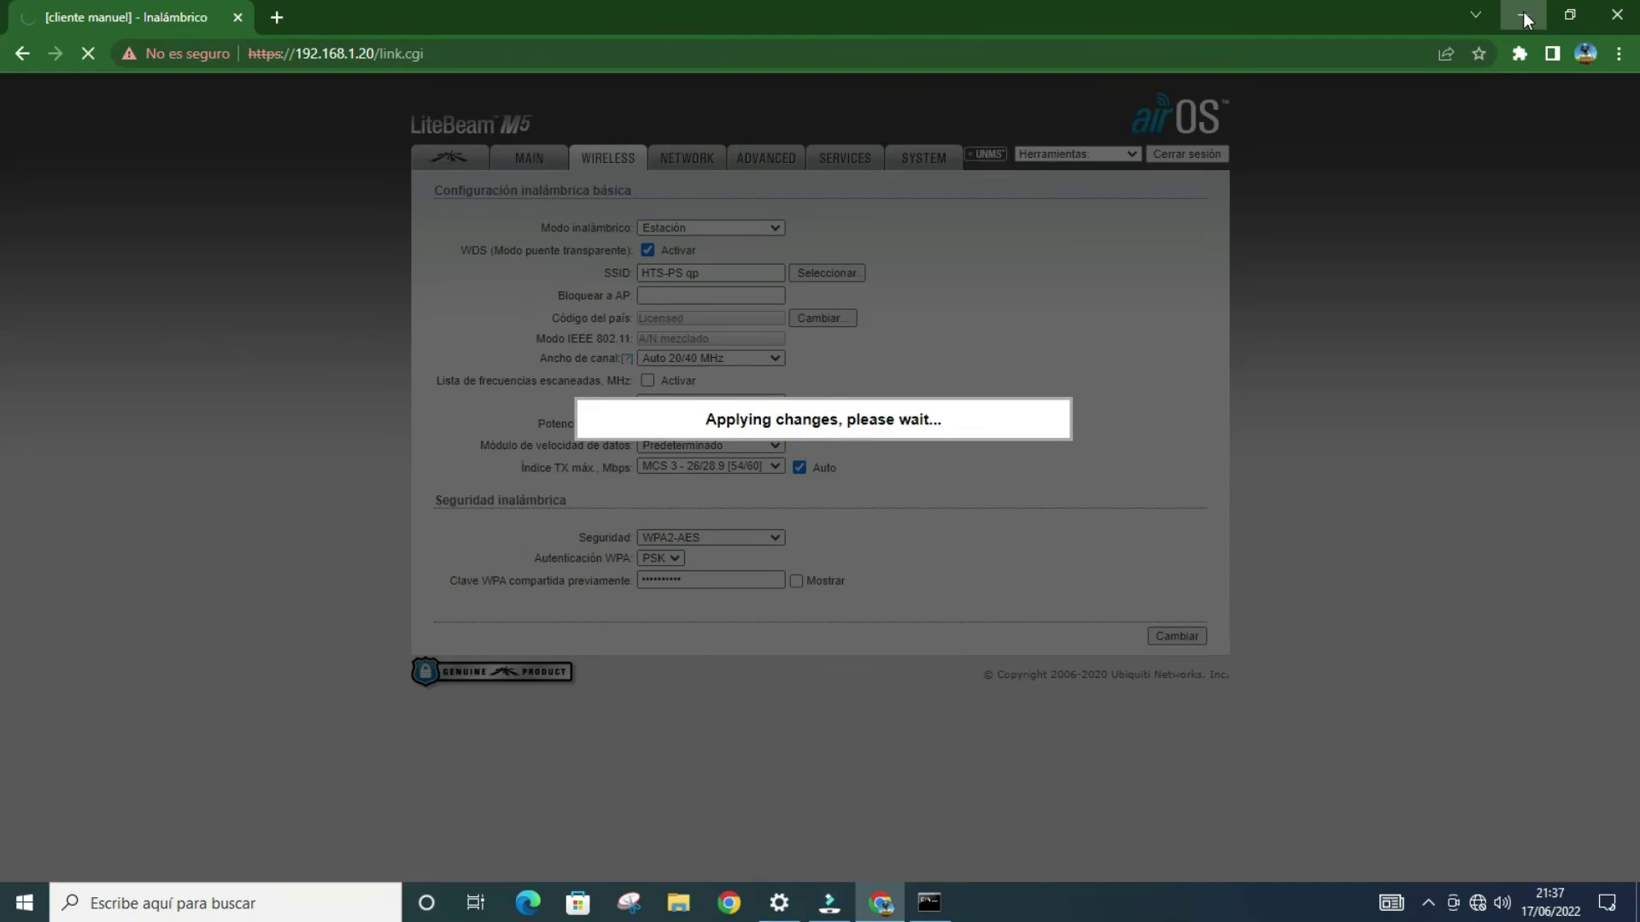
Step: Bring up the Ethernet adapter's properties from the network settings' adapter list
click(1524, 17)
right_click(1478, 903)
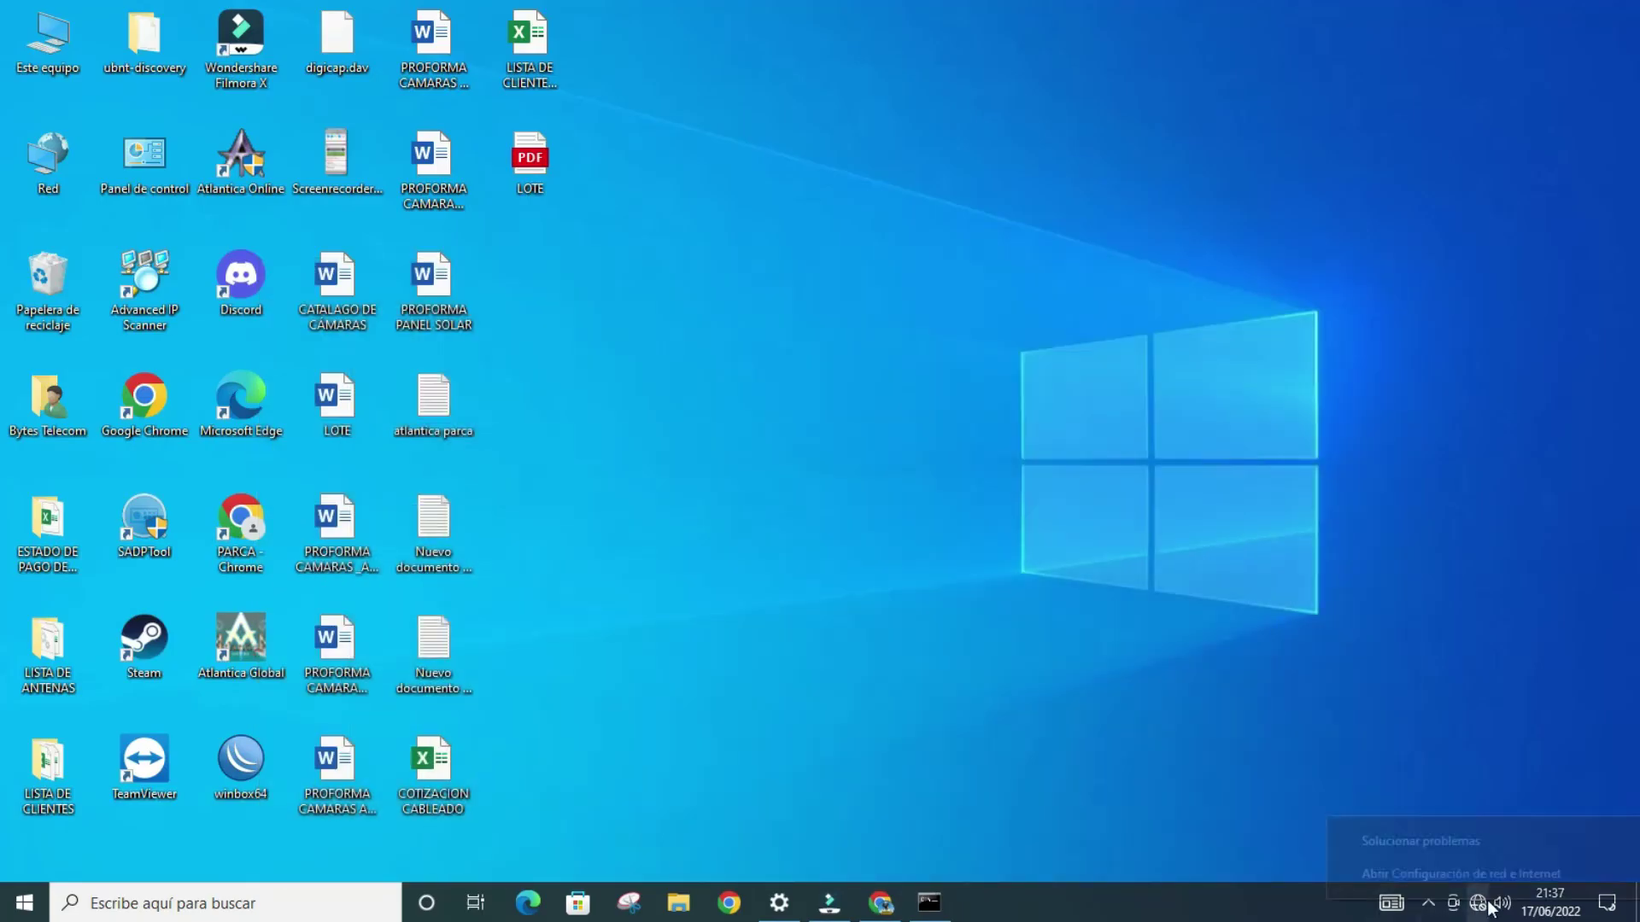
click(1486, 874)
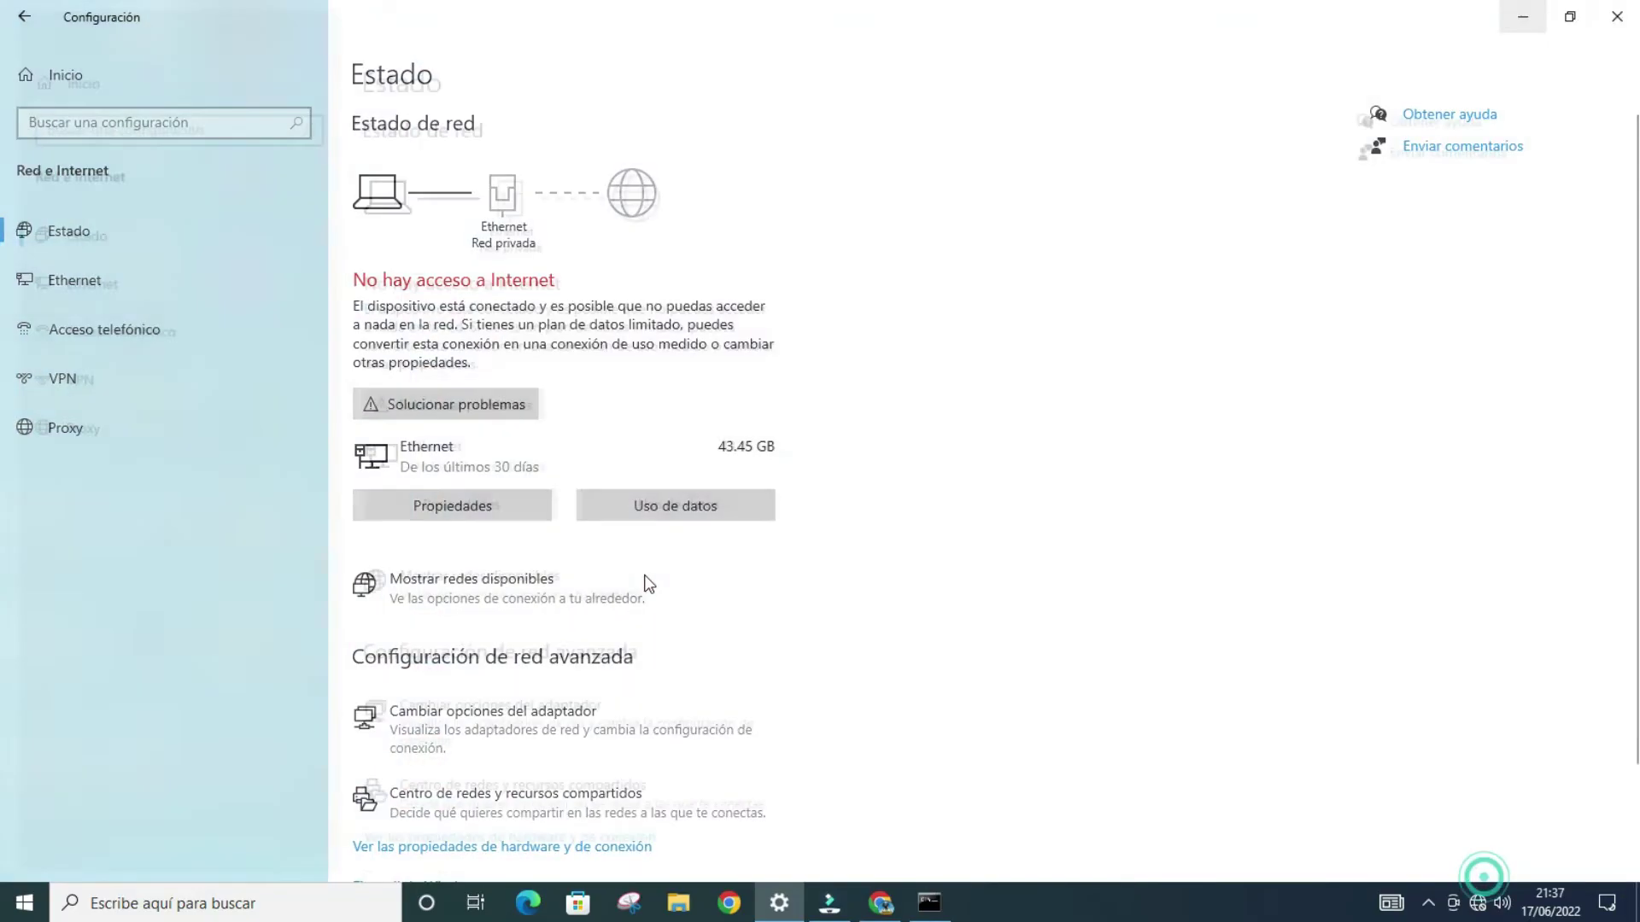
click(552, 747)
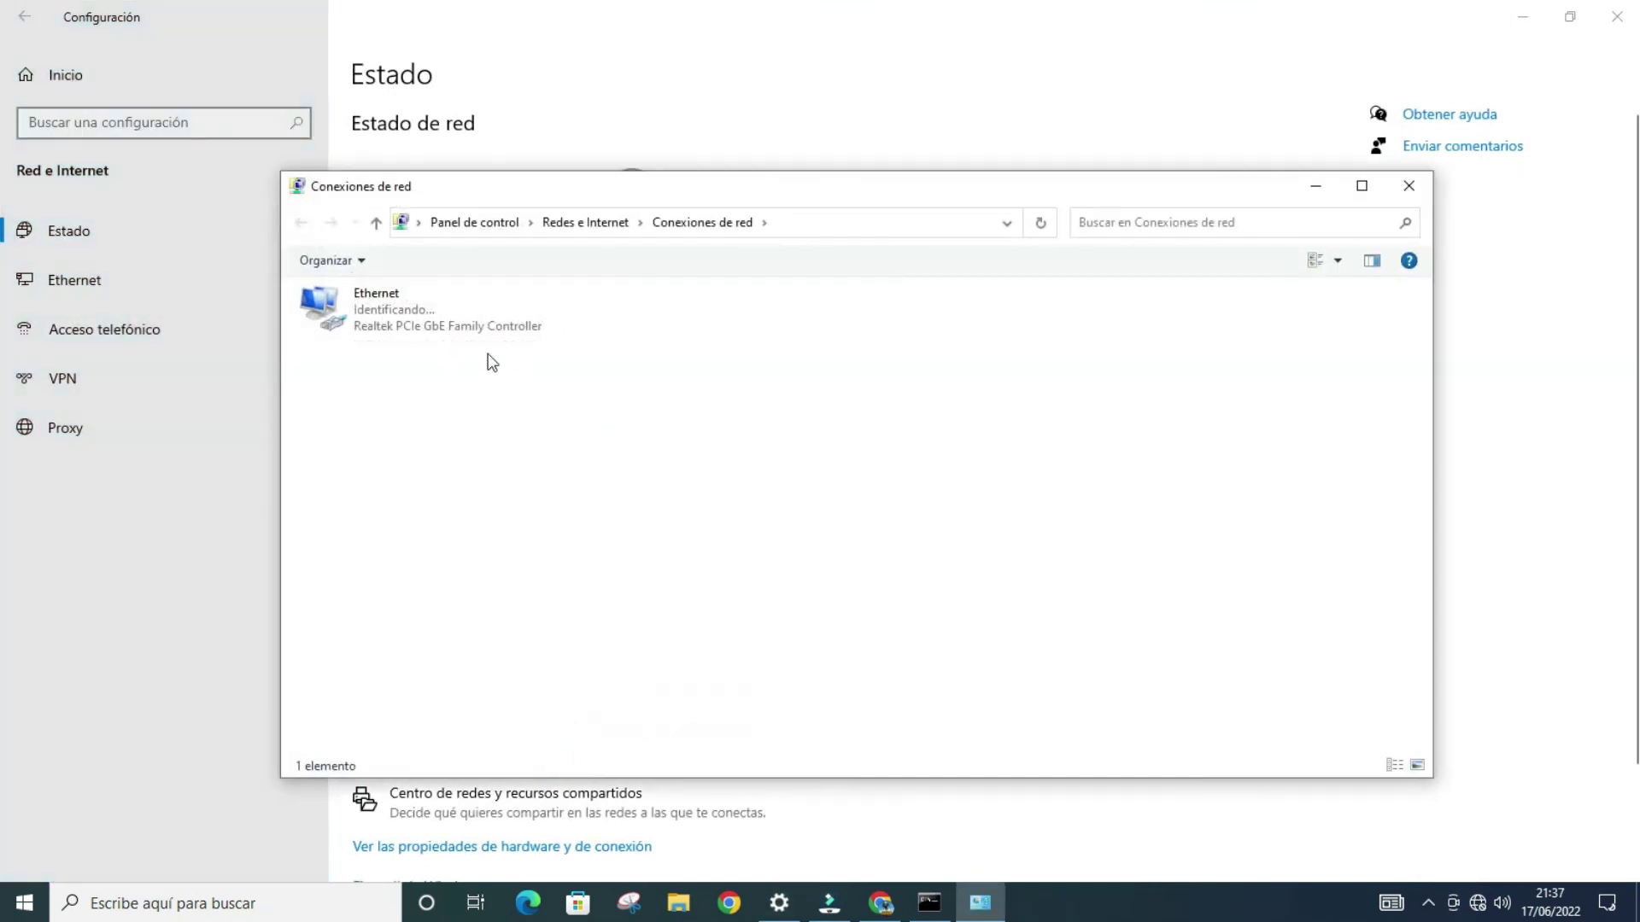
click(465, 321)
double_click(464, 321)
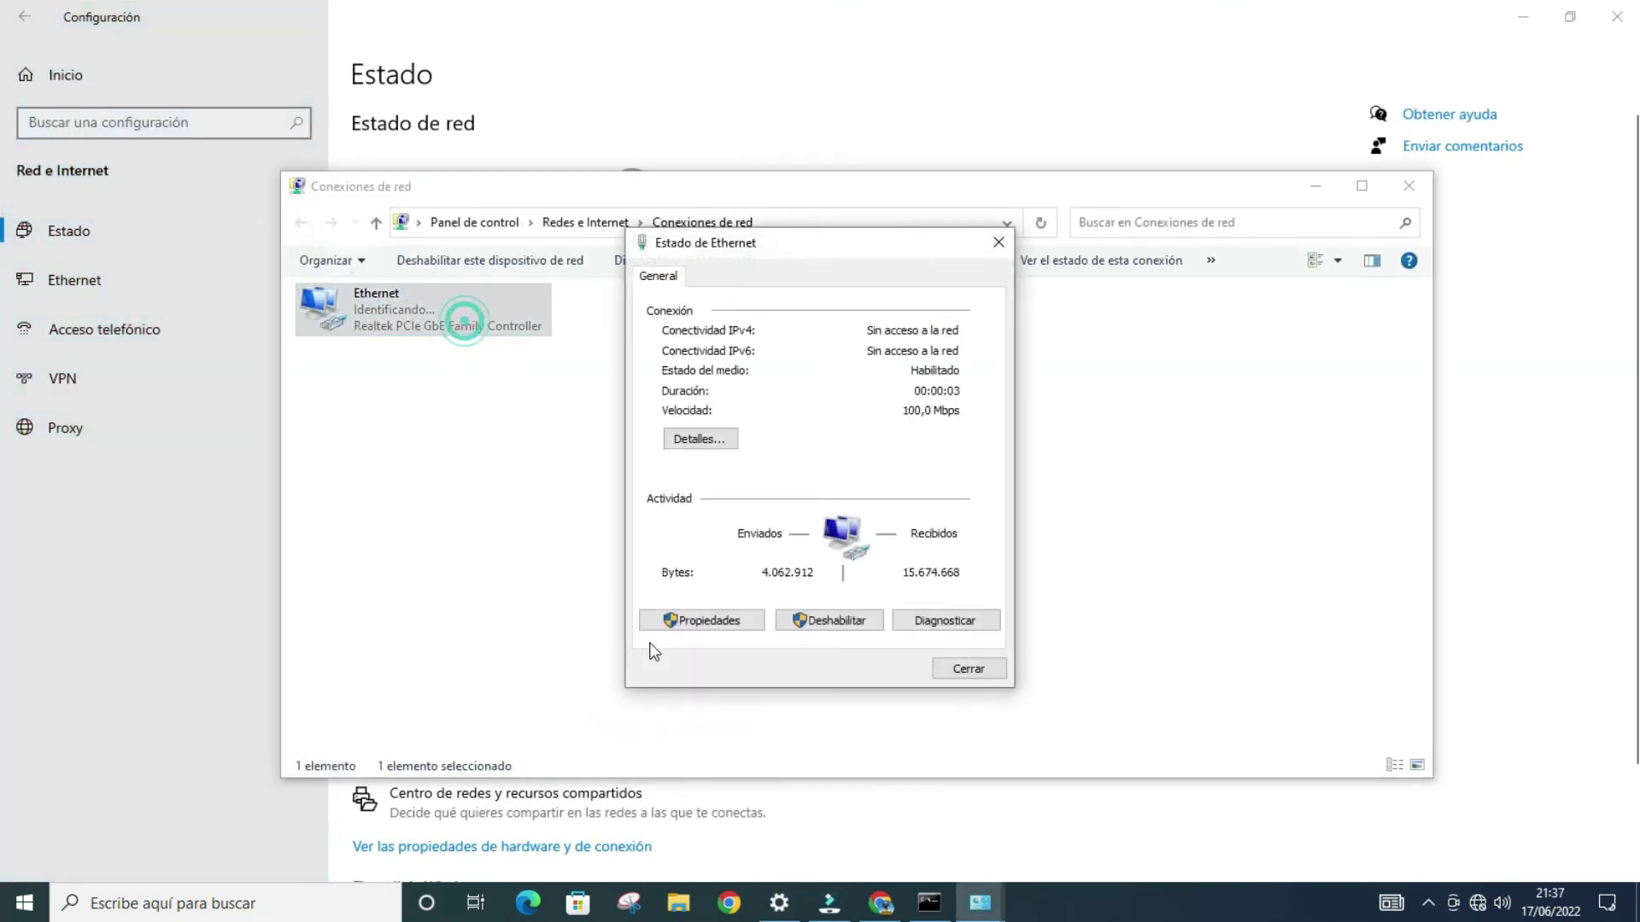
click(686, 628)
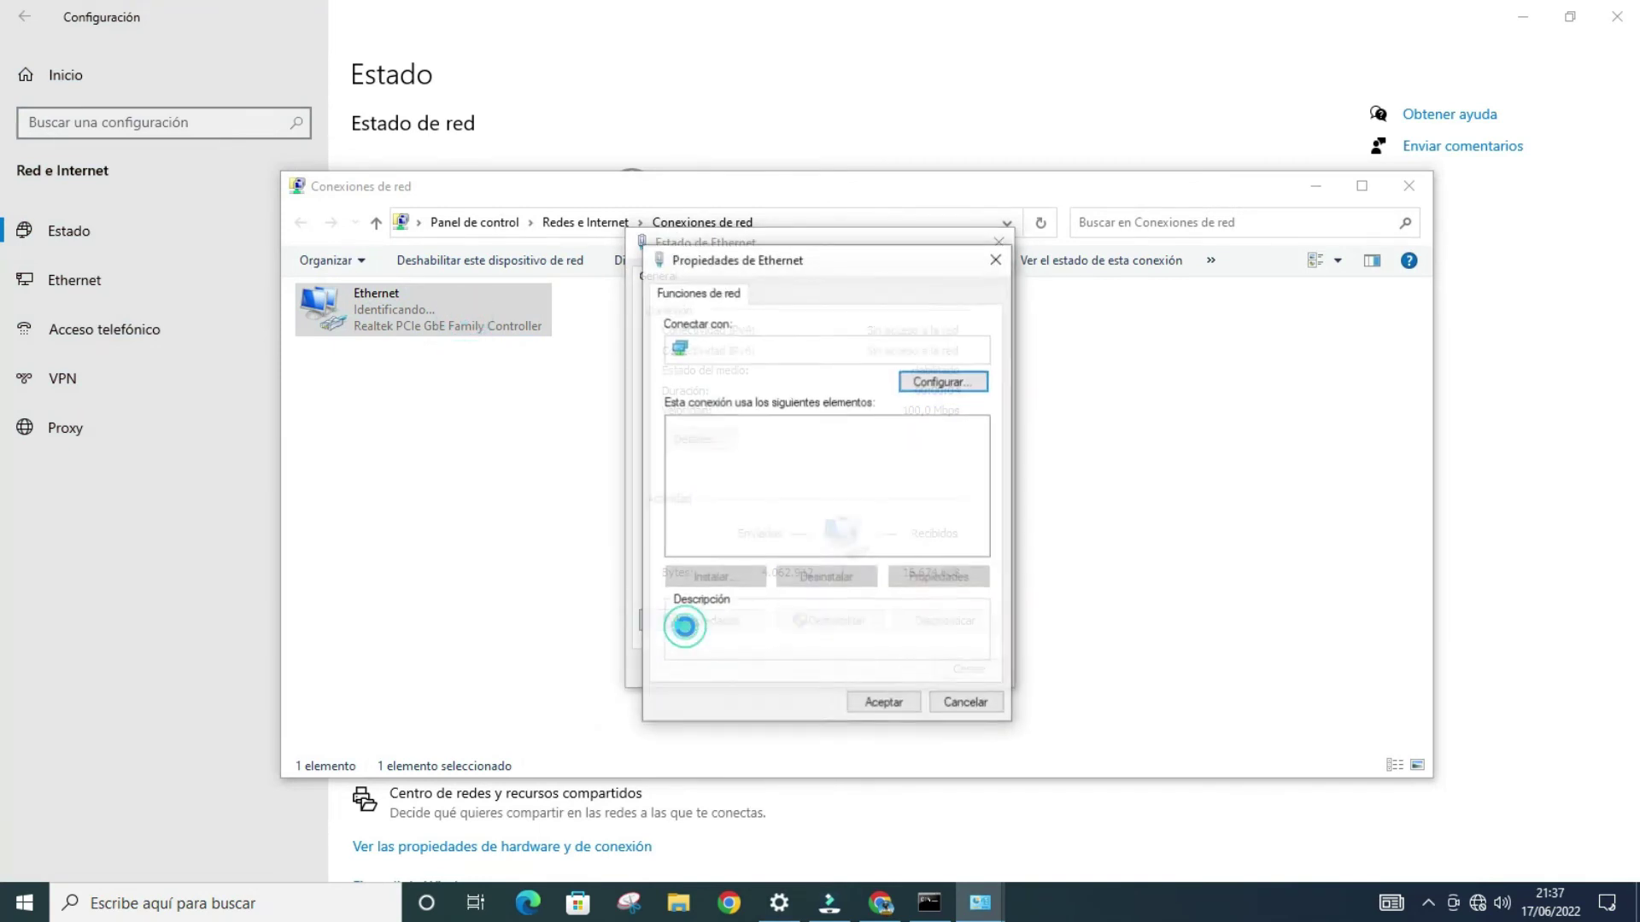
Step: Set Ethernet IPv4 to obtain the IP address and DNS servers automatically, and confirm
double_click(907, 474)
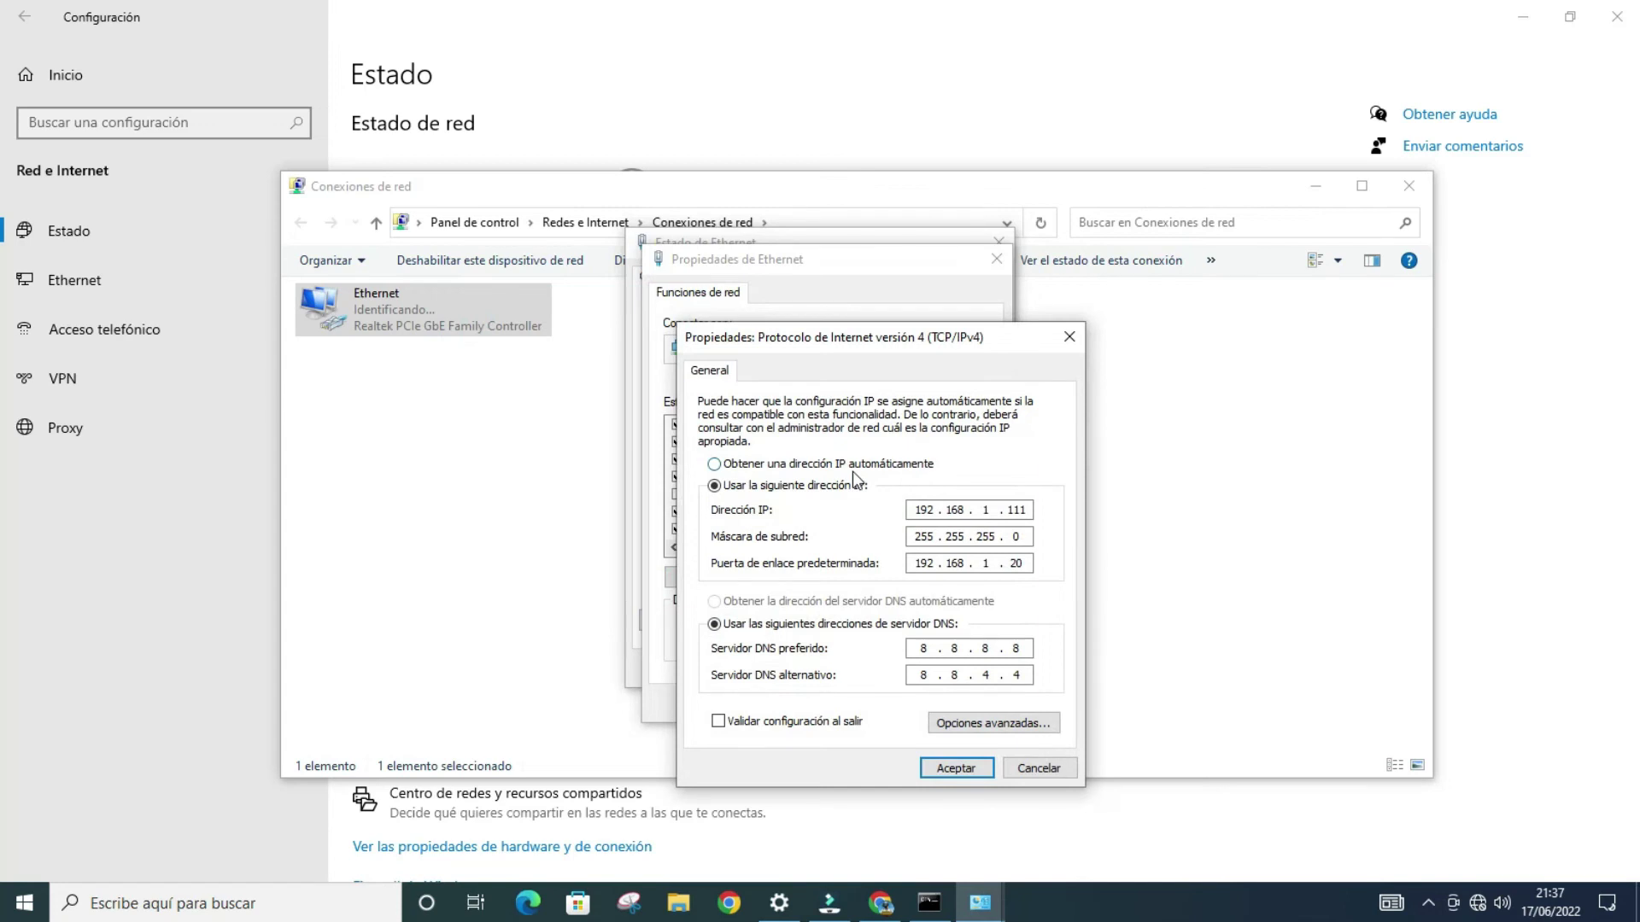
click(852, 471)
click(841, 603)
click(944, 769)
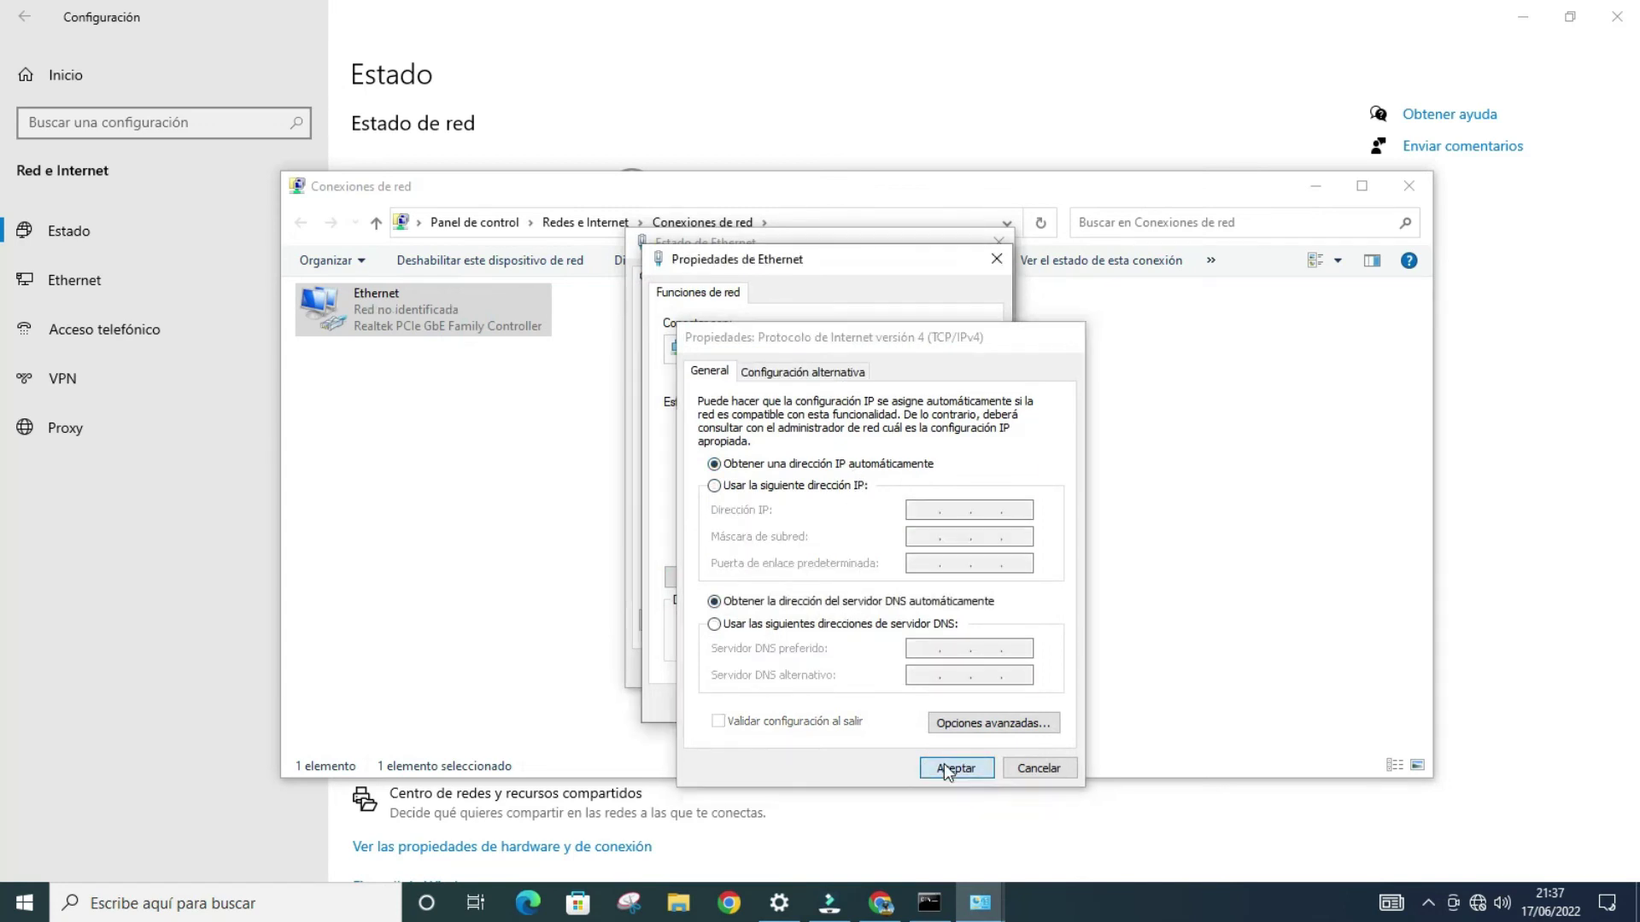
click(882, 703)
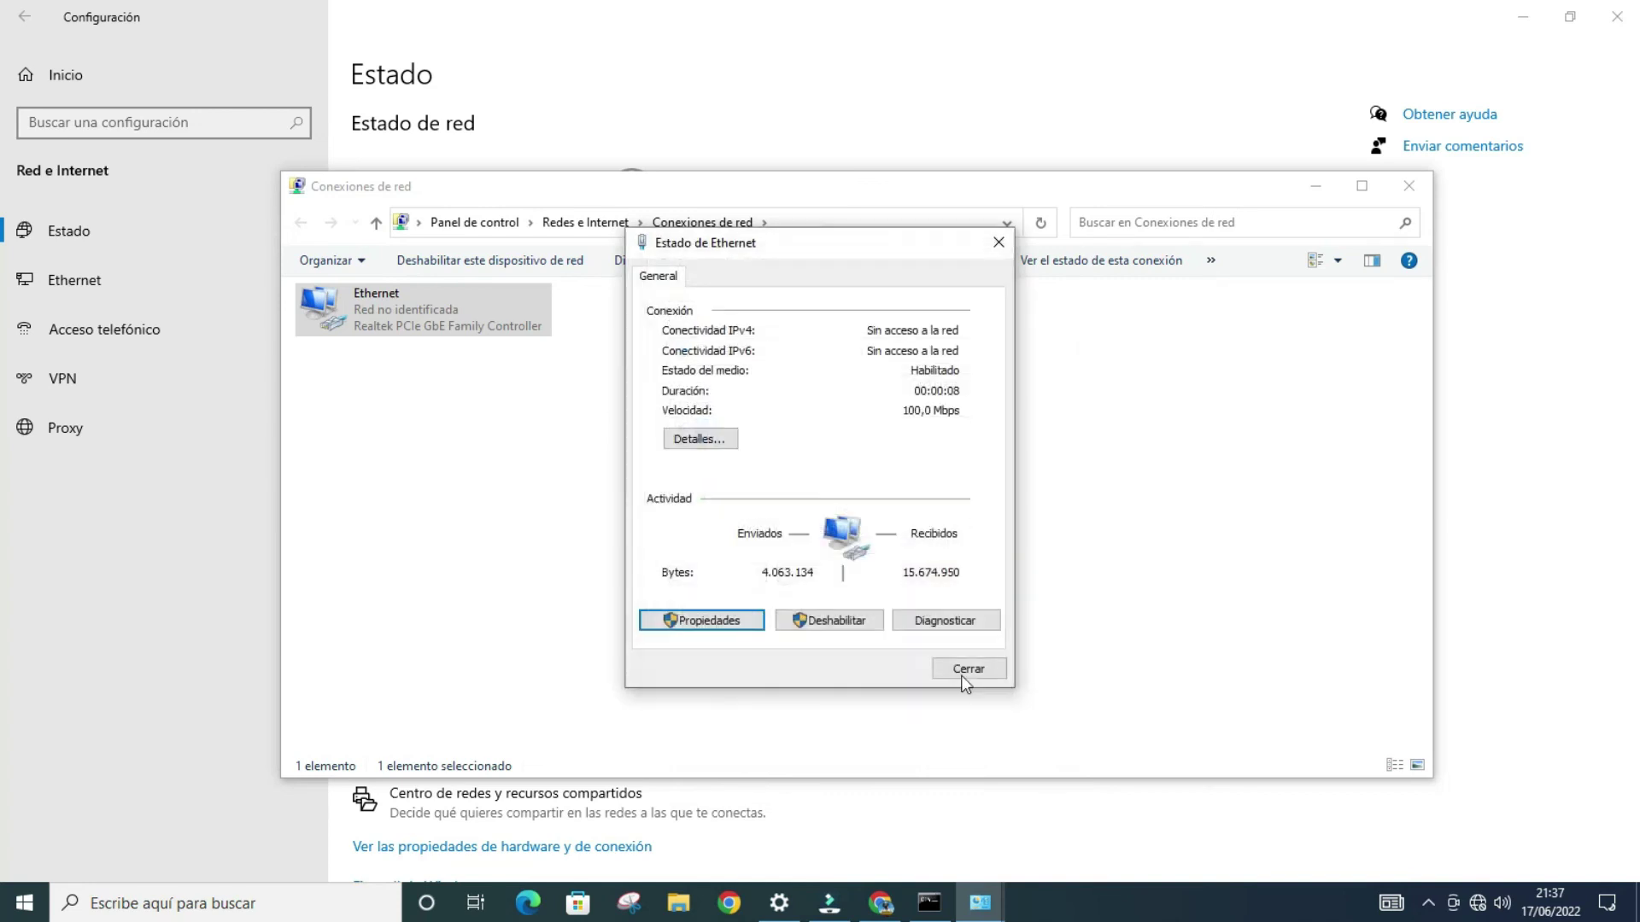
click(961, 669)
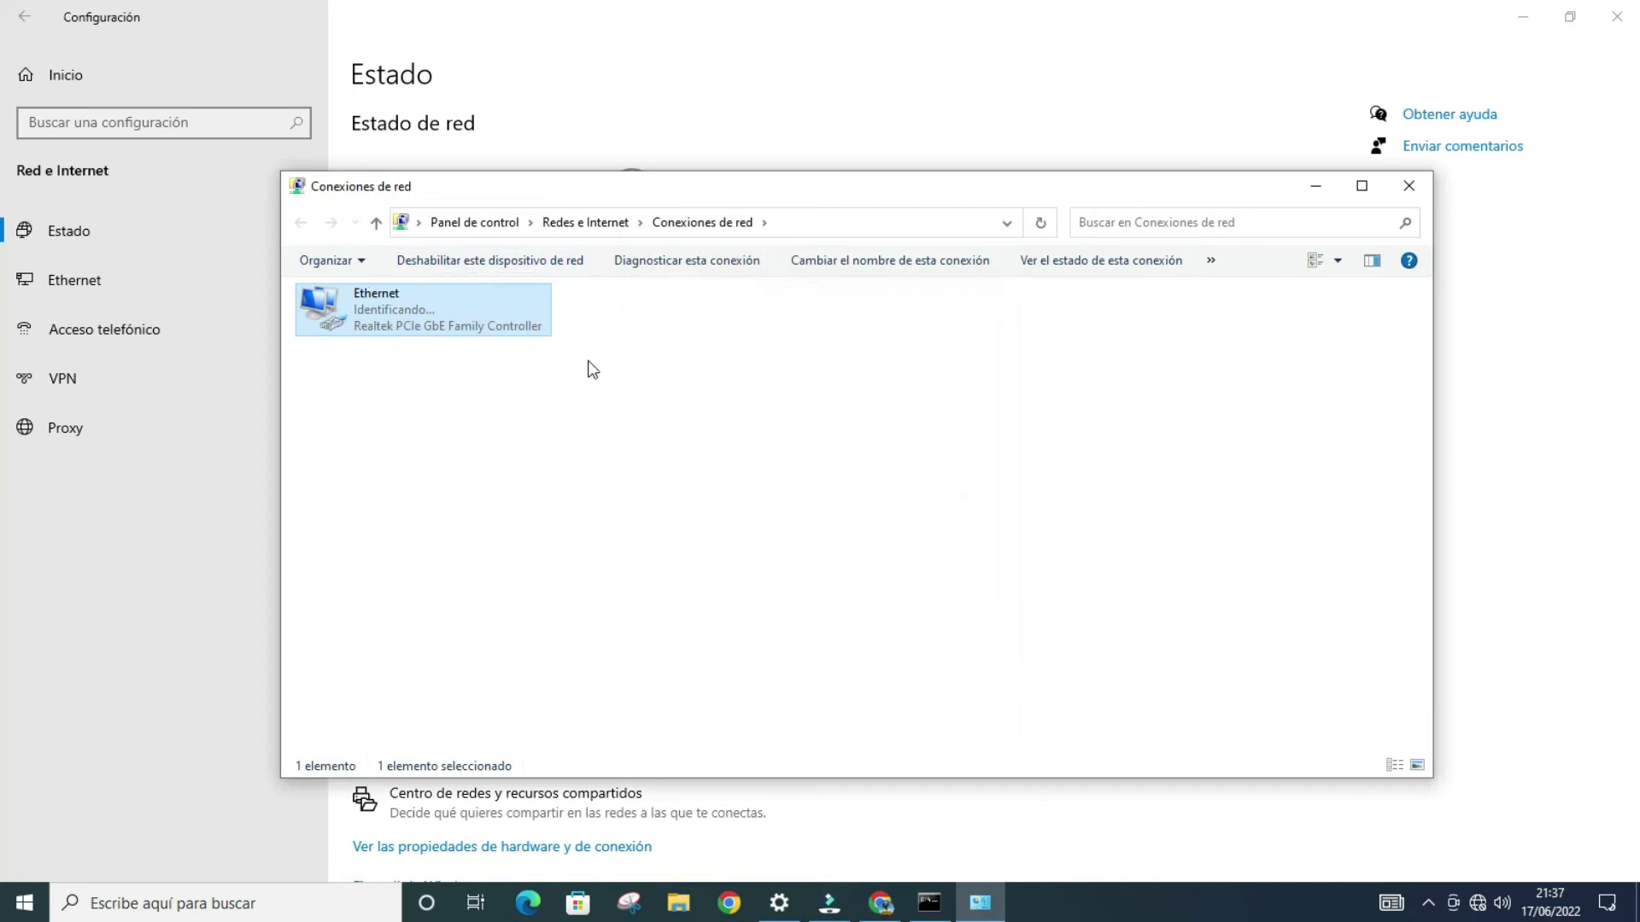
Step: Confirm 192.168.1.1 now answers the ping, then minimize cmd, Network Connections and Settings
click(931, 904)
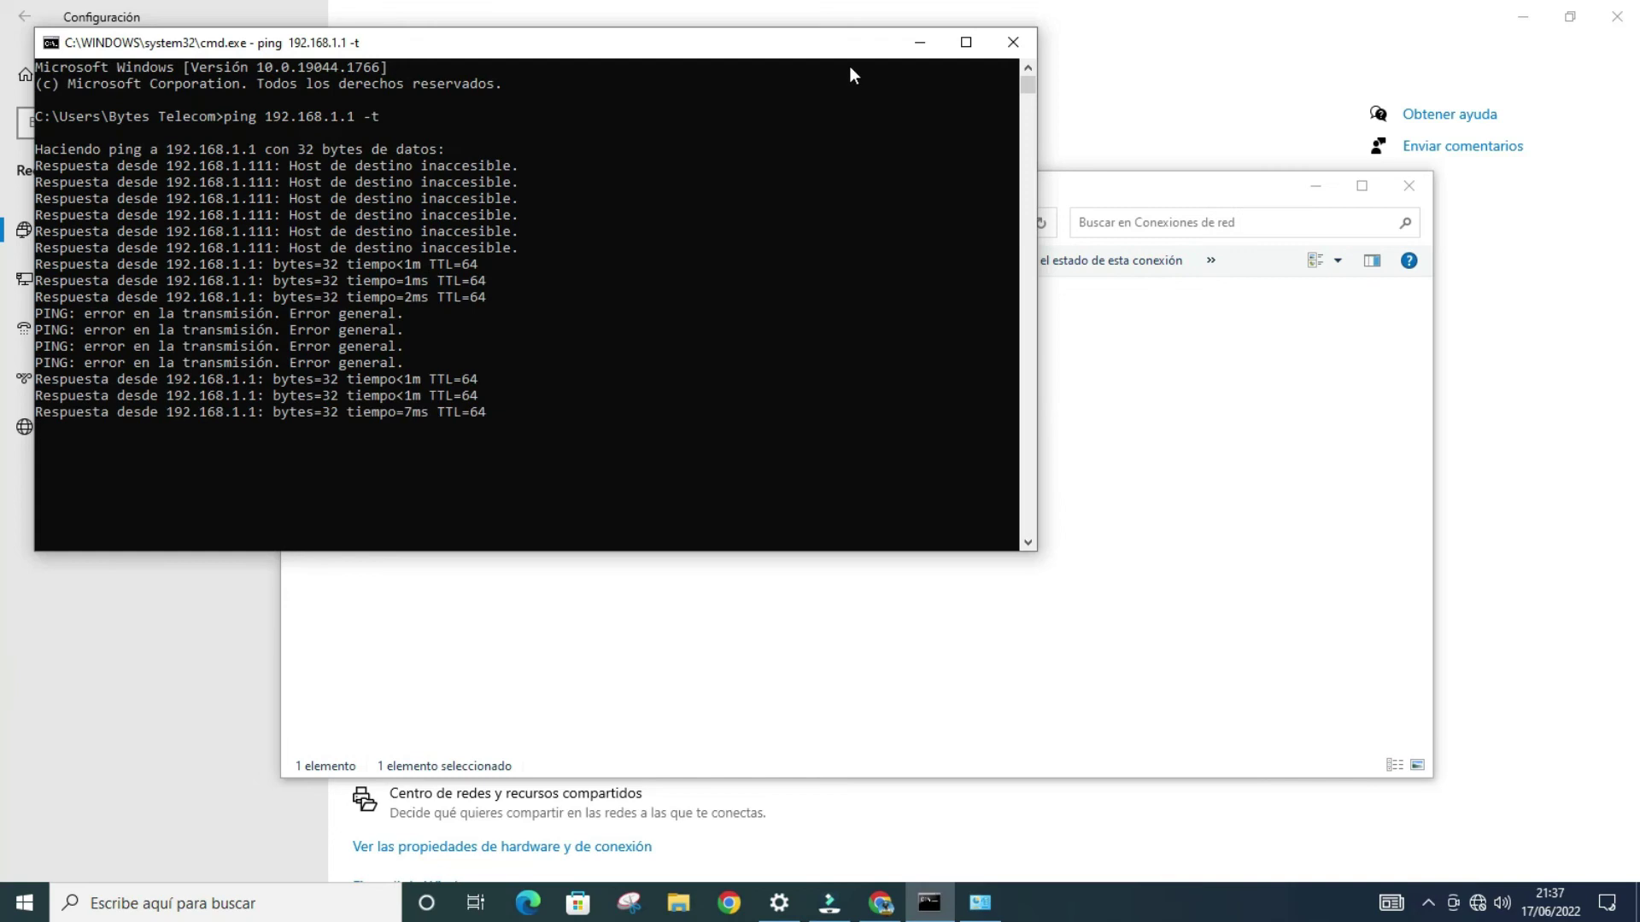
click(920, 42)
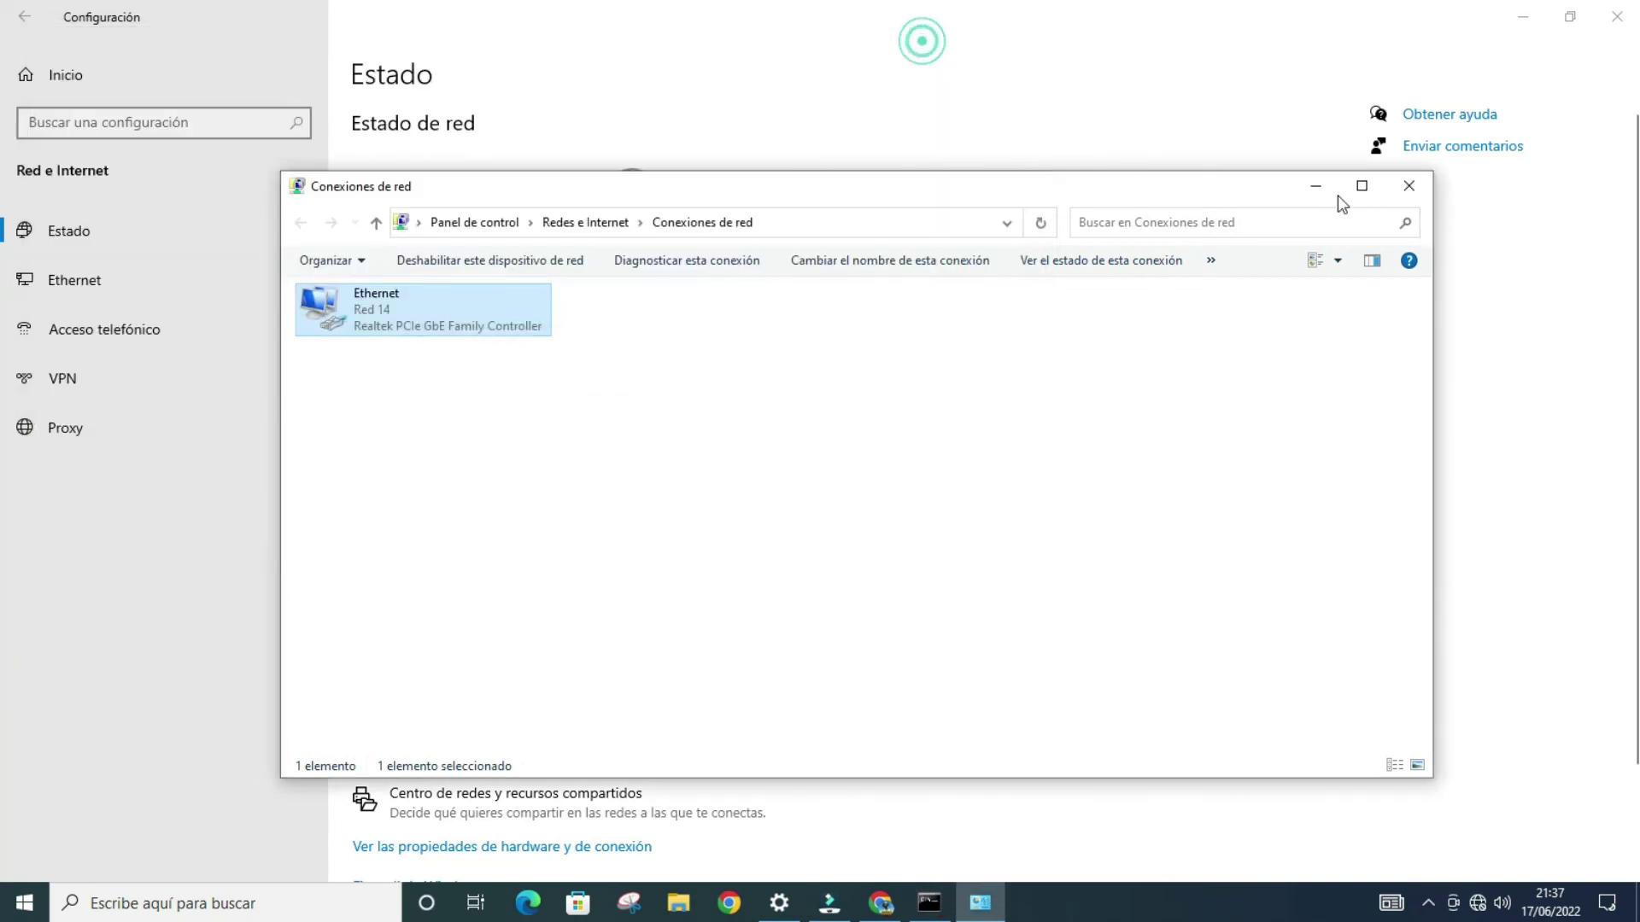
click(1329, 192)
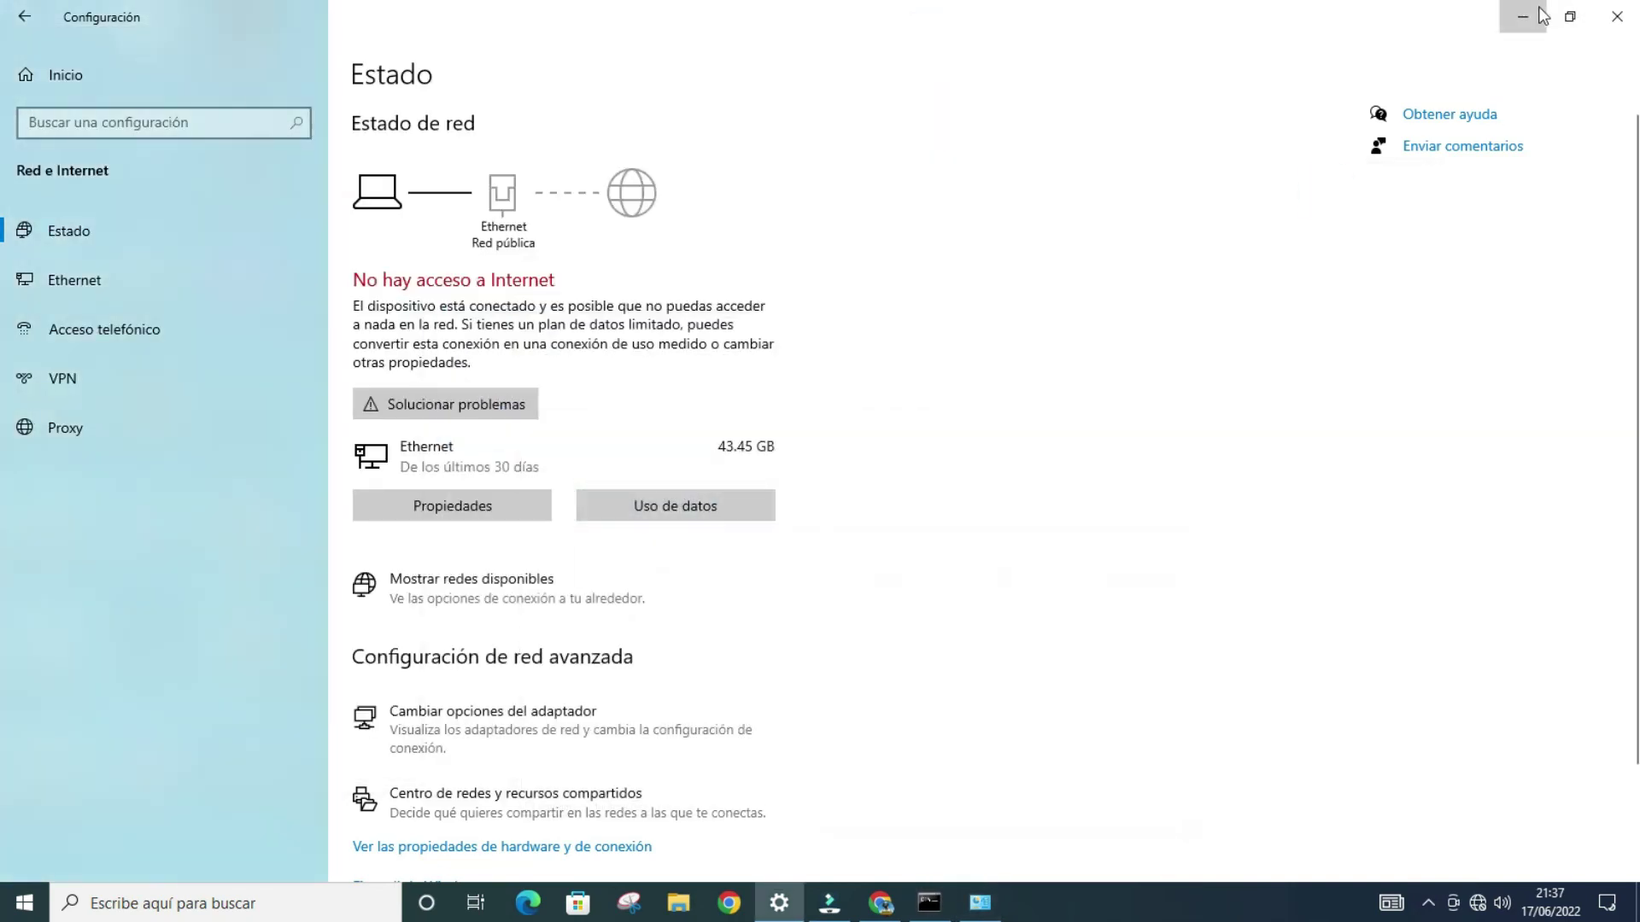
click(1542, 15)
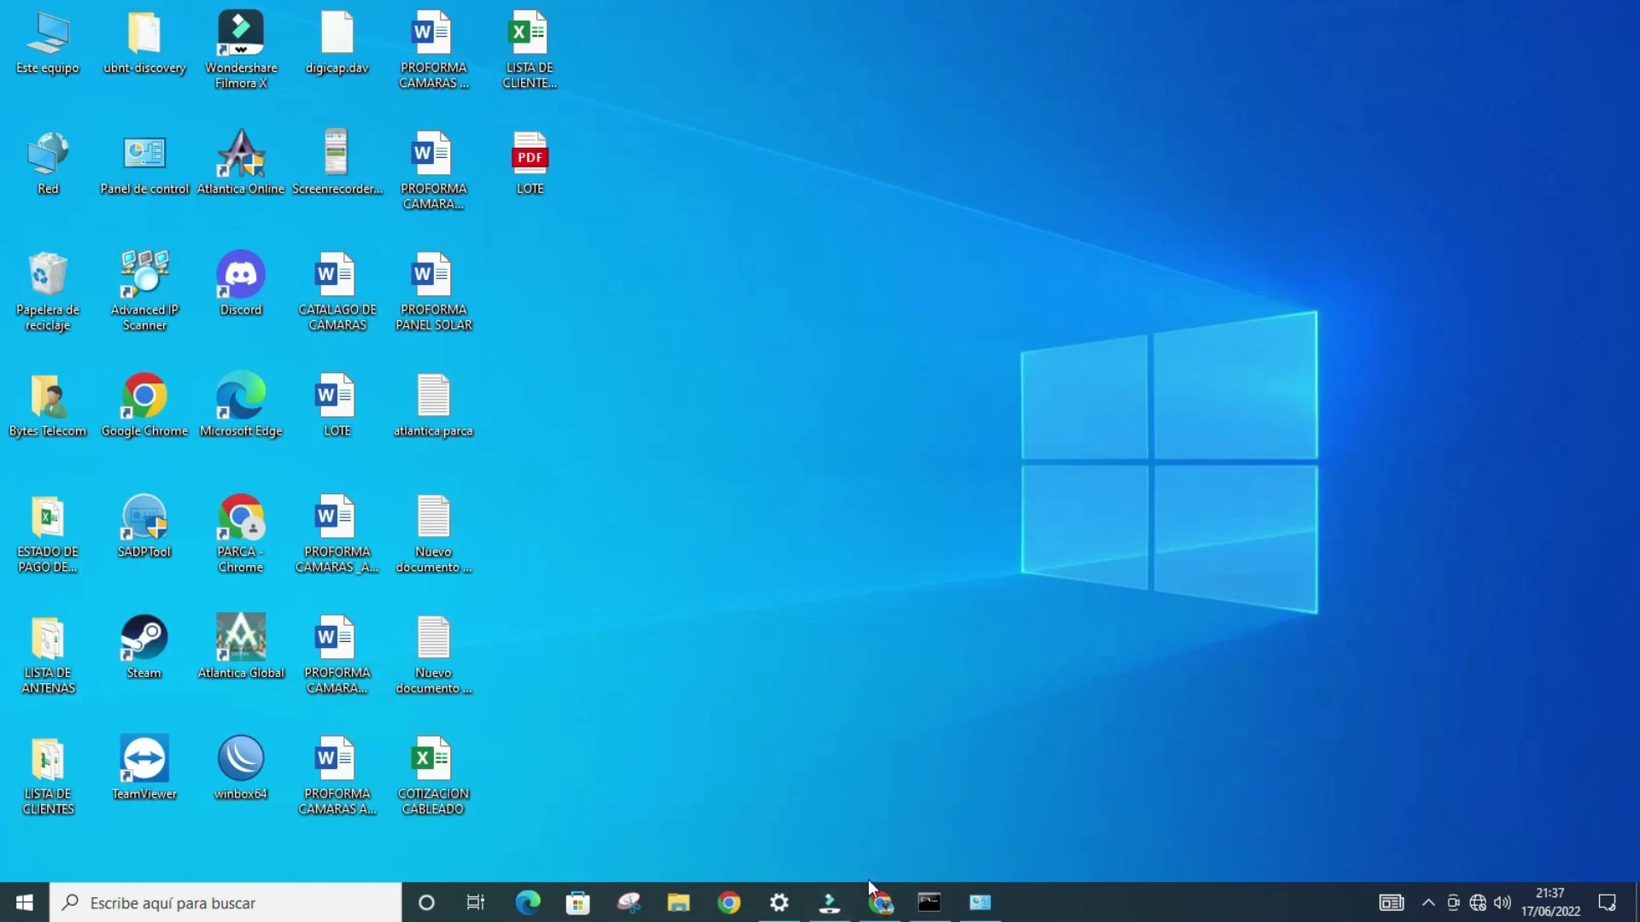
click(877, 897)
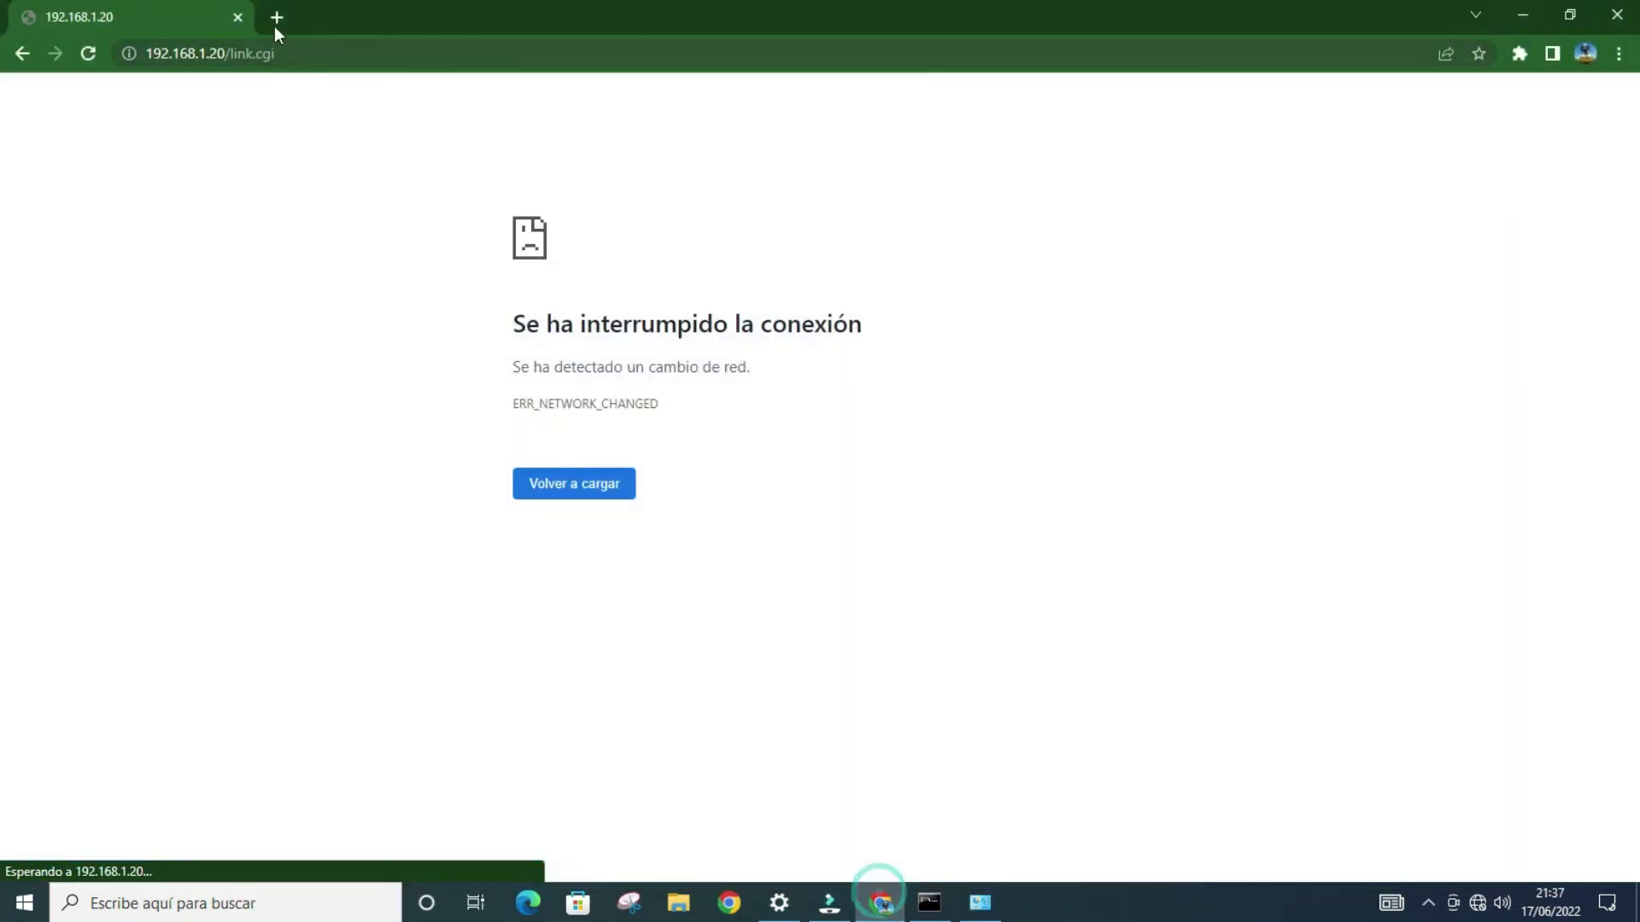
Step: Load the device page at 192.168.1.1 in a new browser tab
click(276, 21)
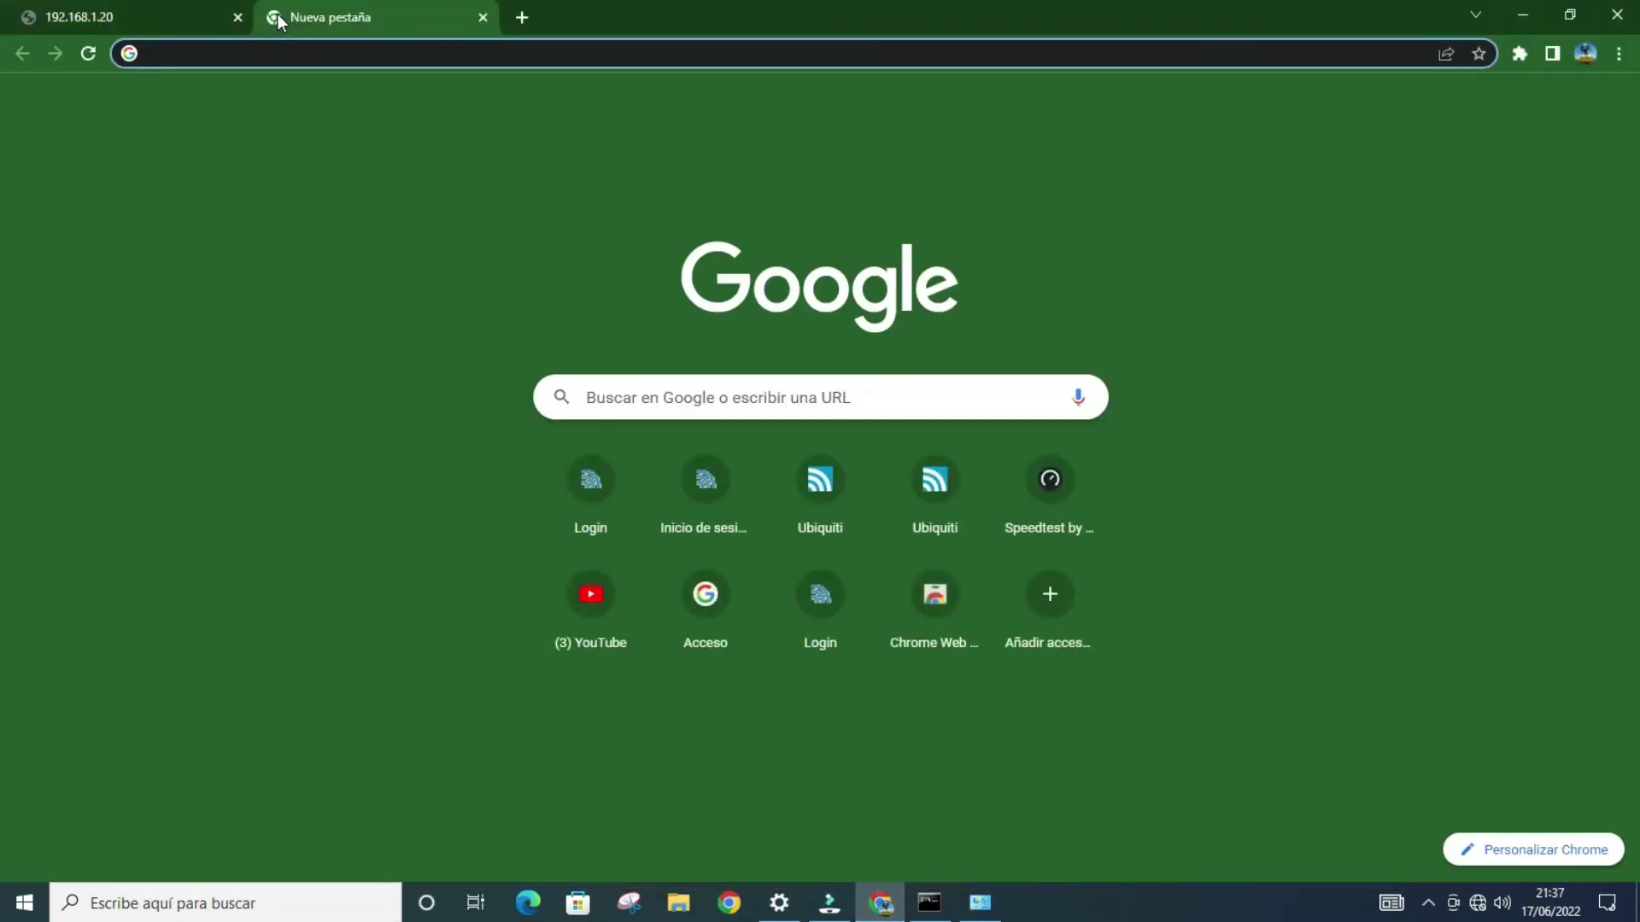
text(192.)
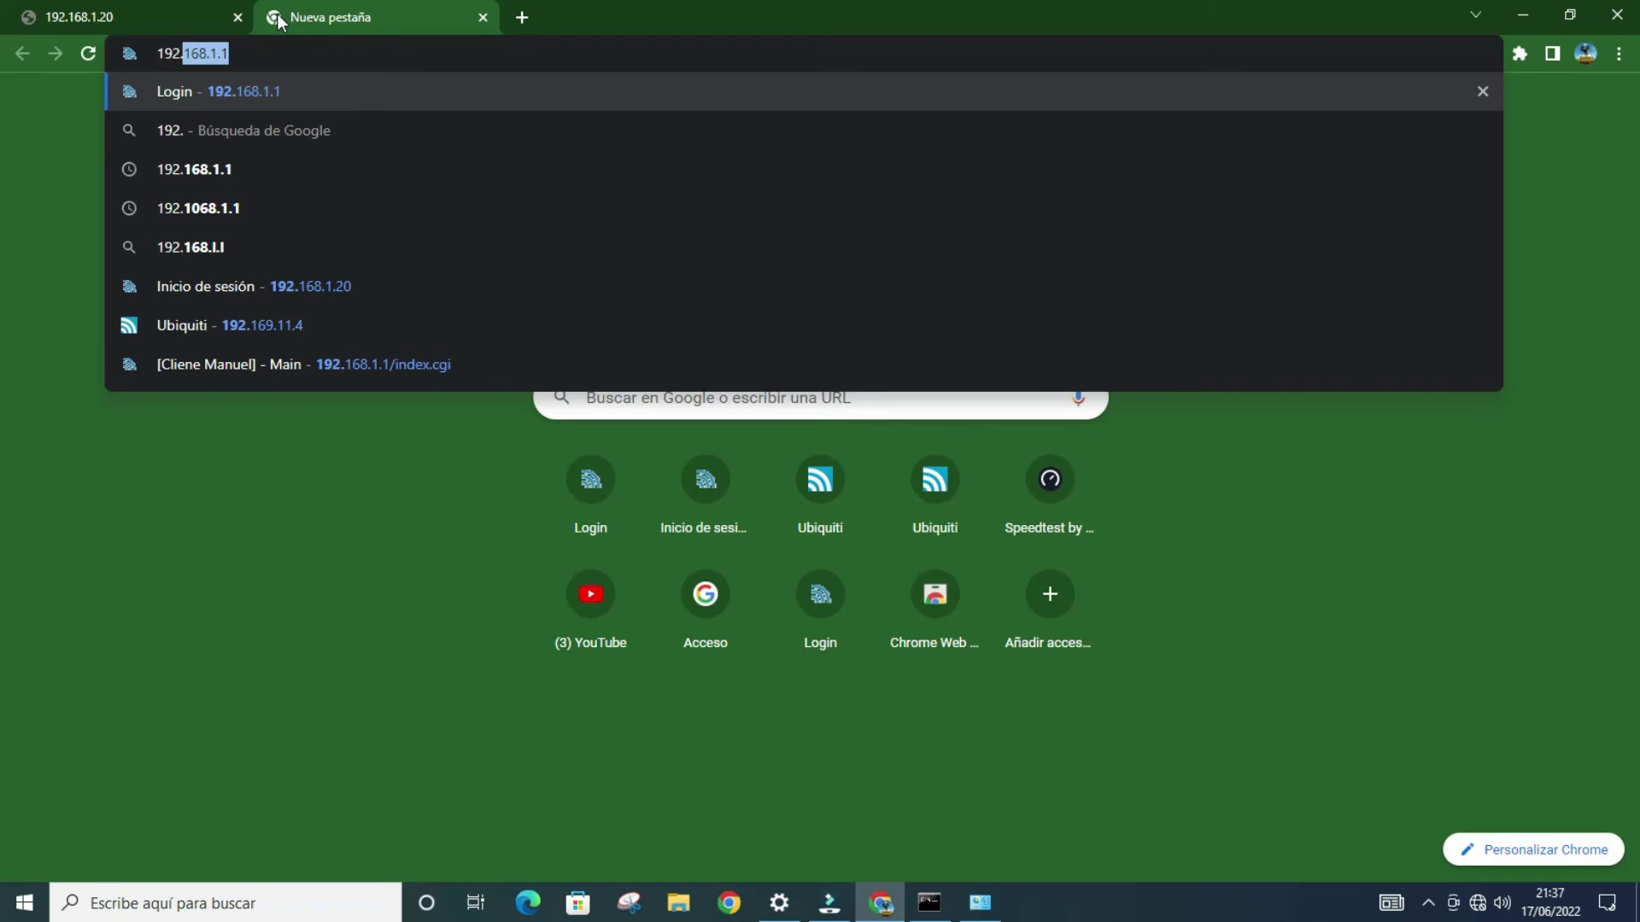
key(Right)
key(Return)
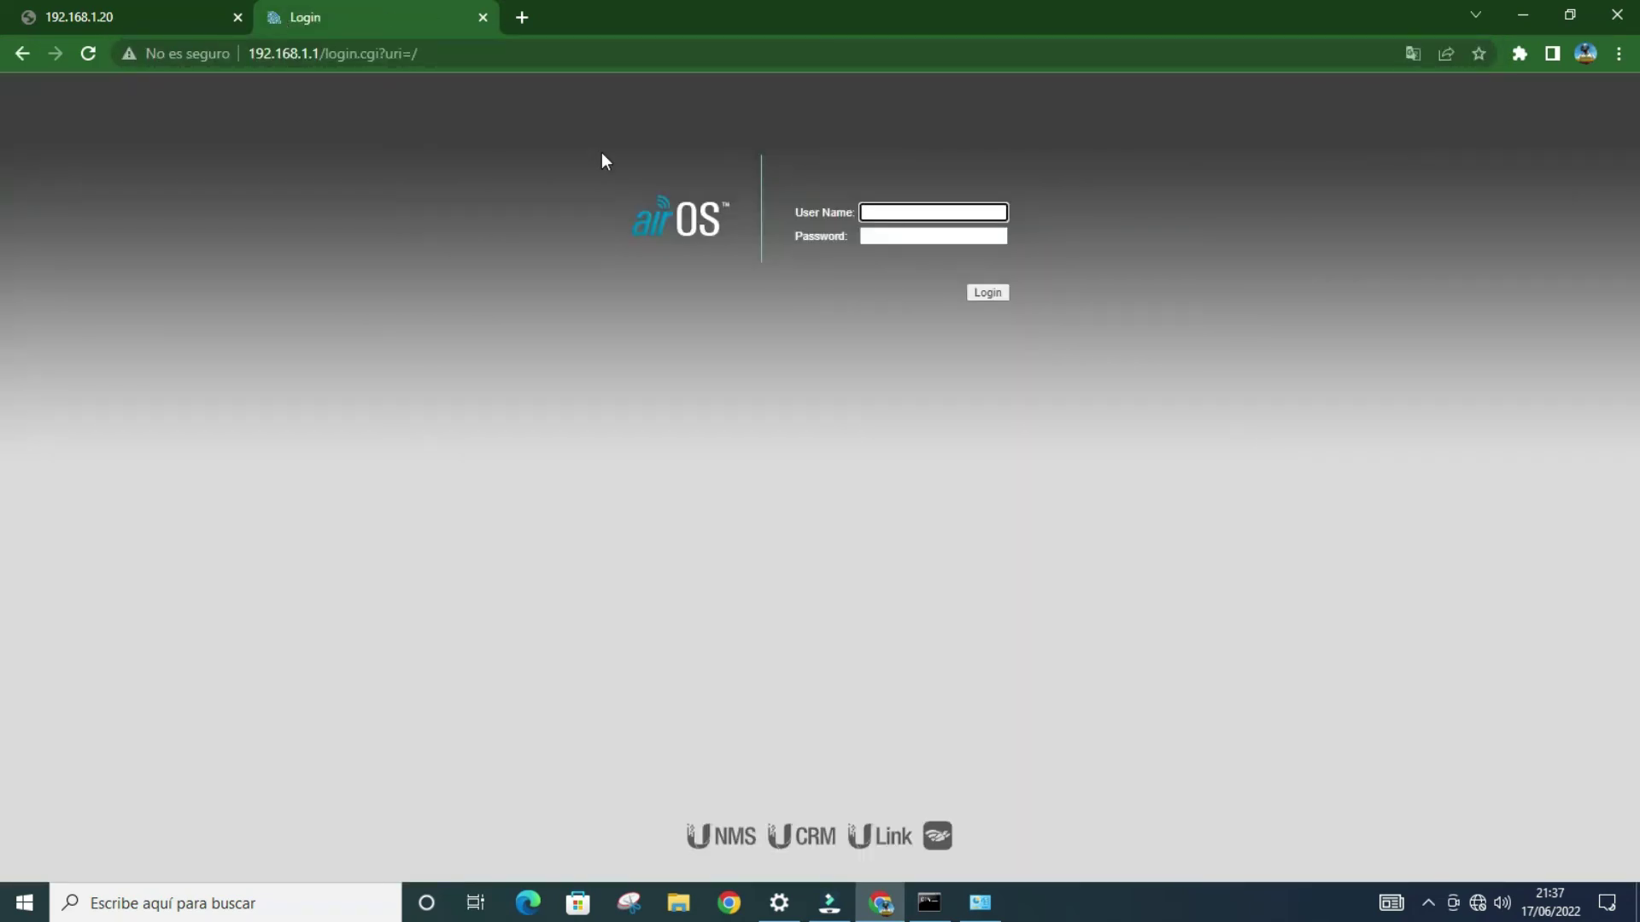
Step: Log in to airOS with the saved user name and admin password, then go to Wireless
click(889, 210)
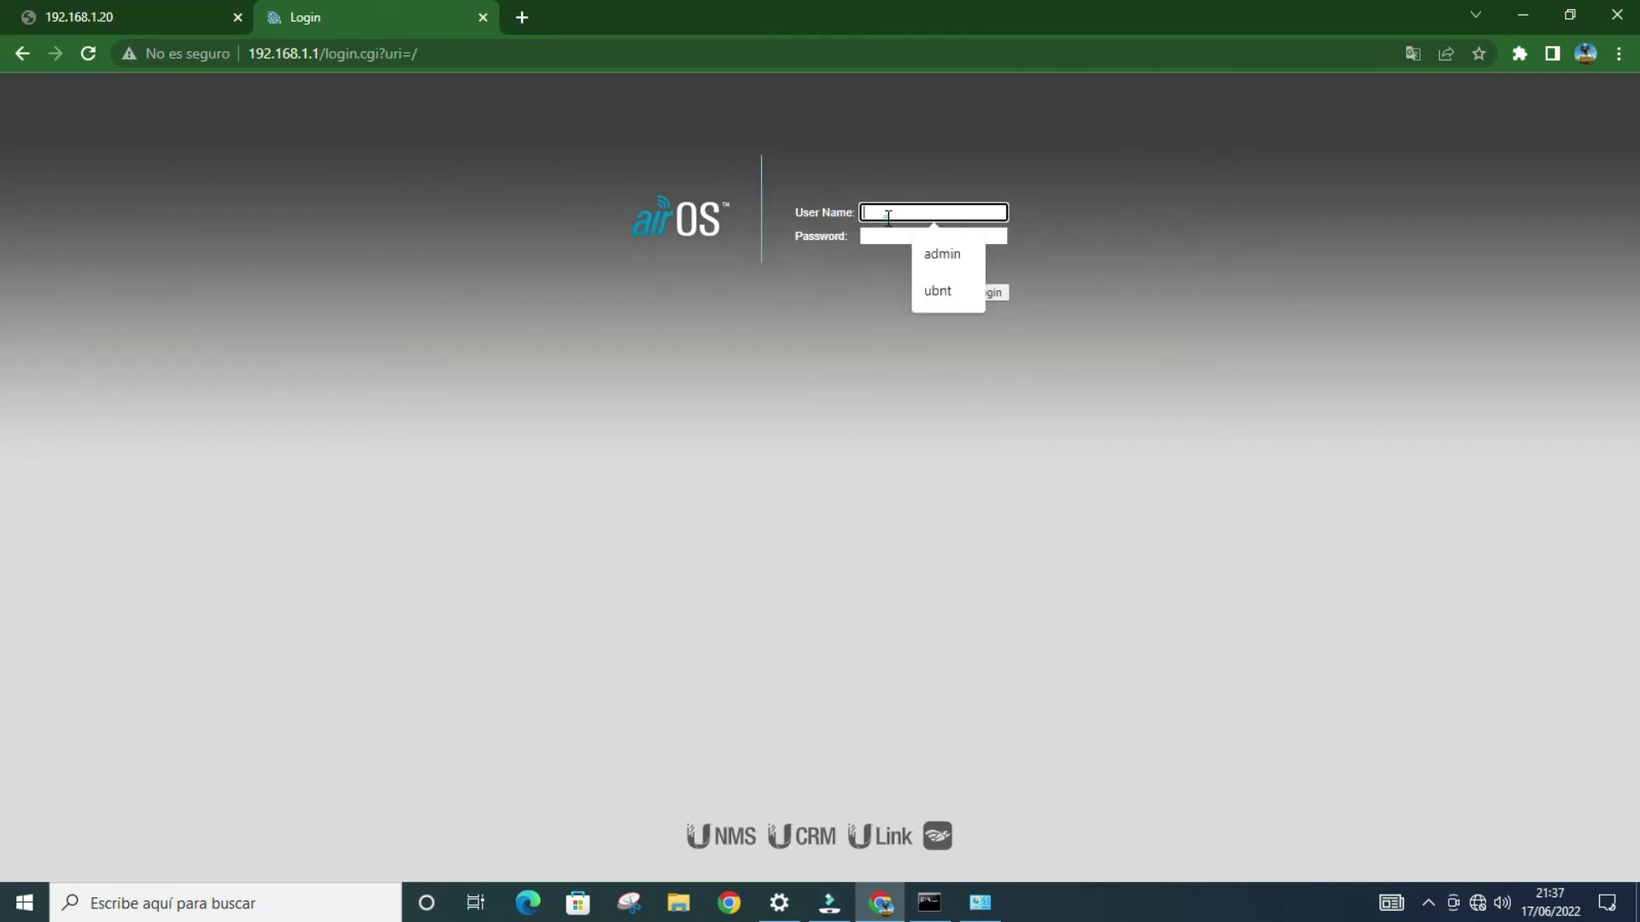
click(941, 256)
click(923, 237)
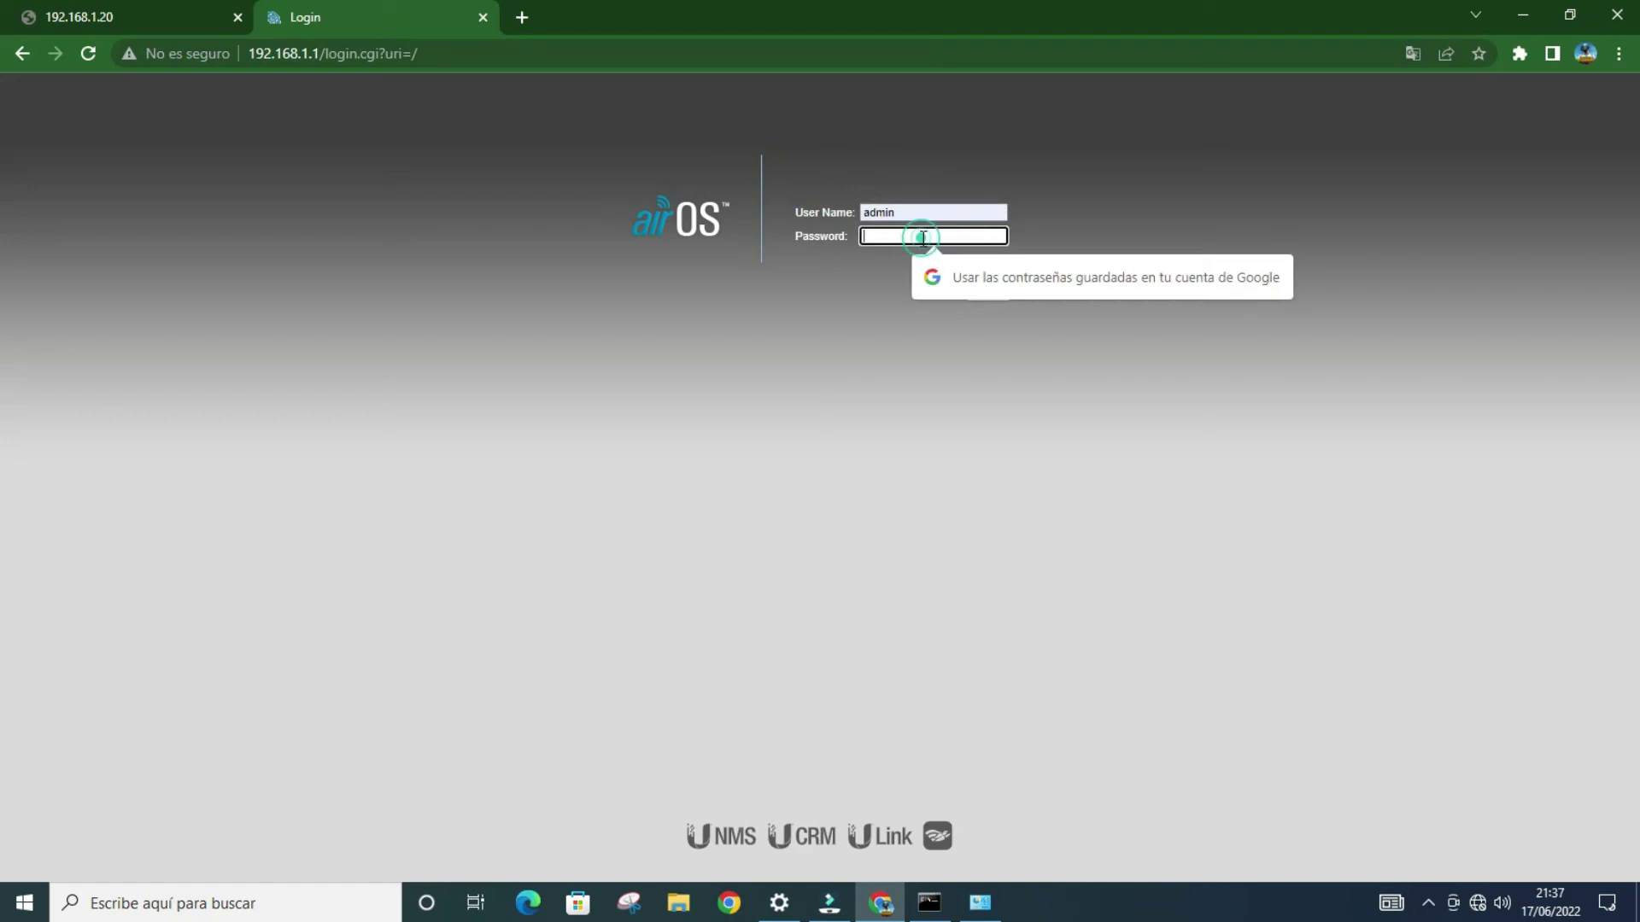
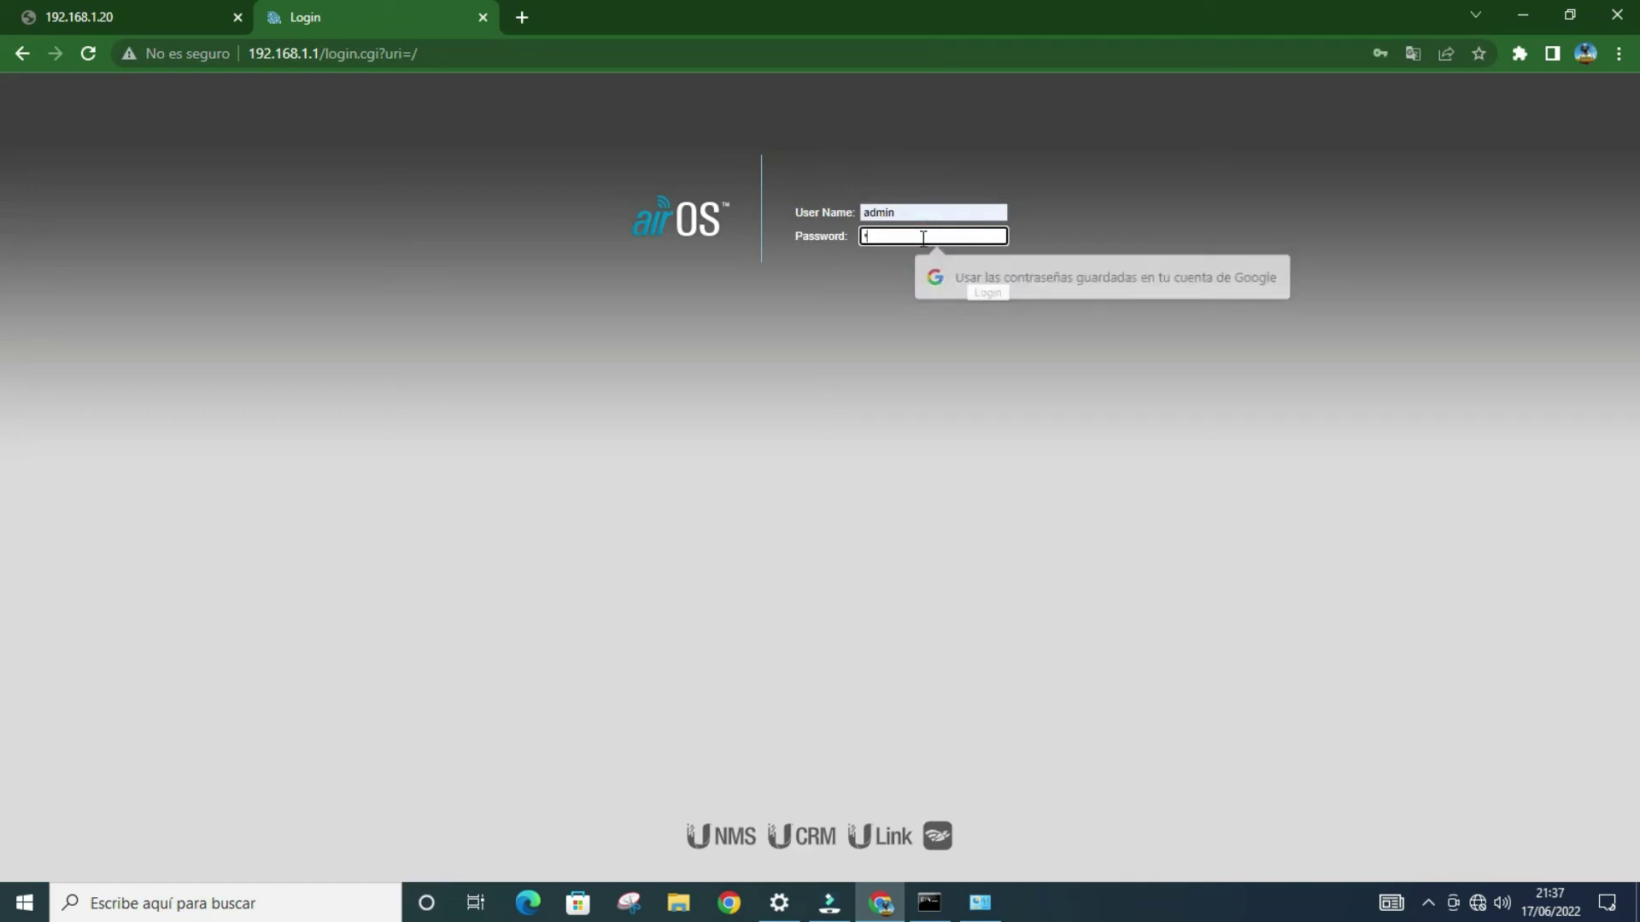
key(Return)
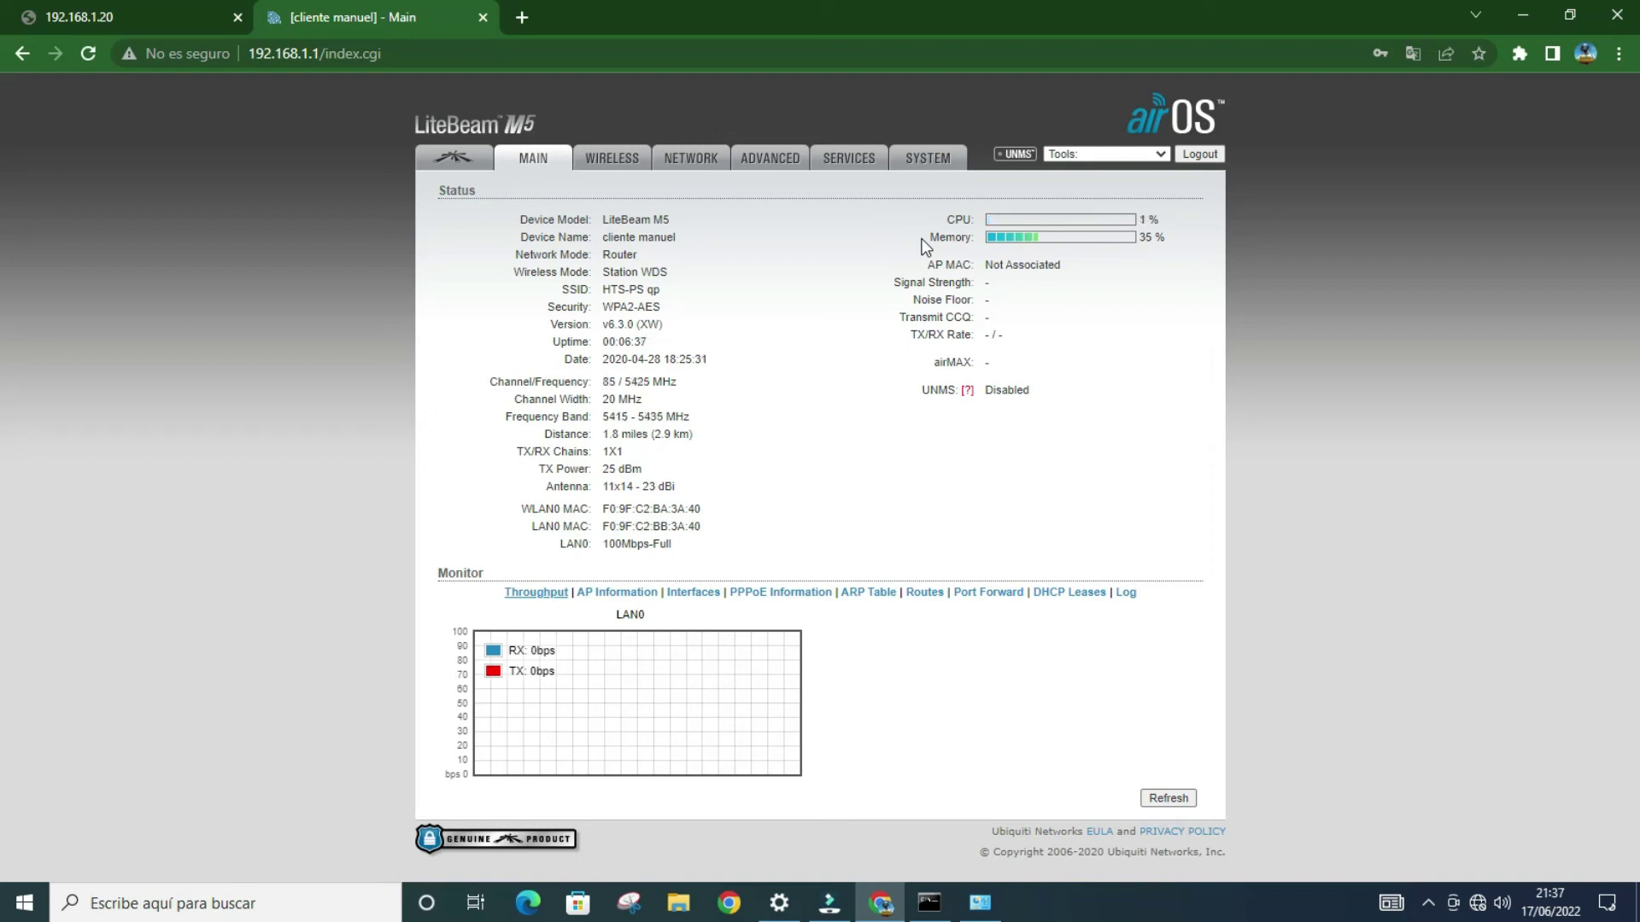
click(614, 164)
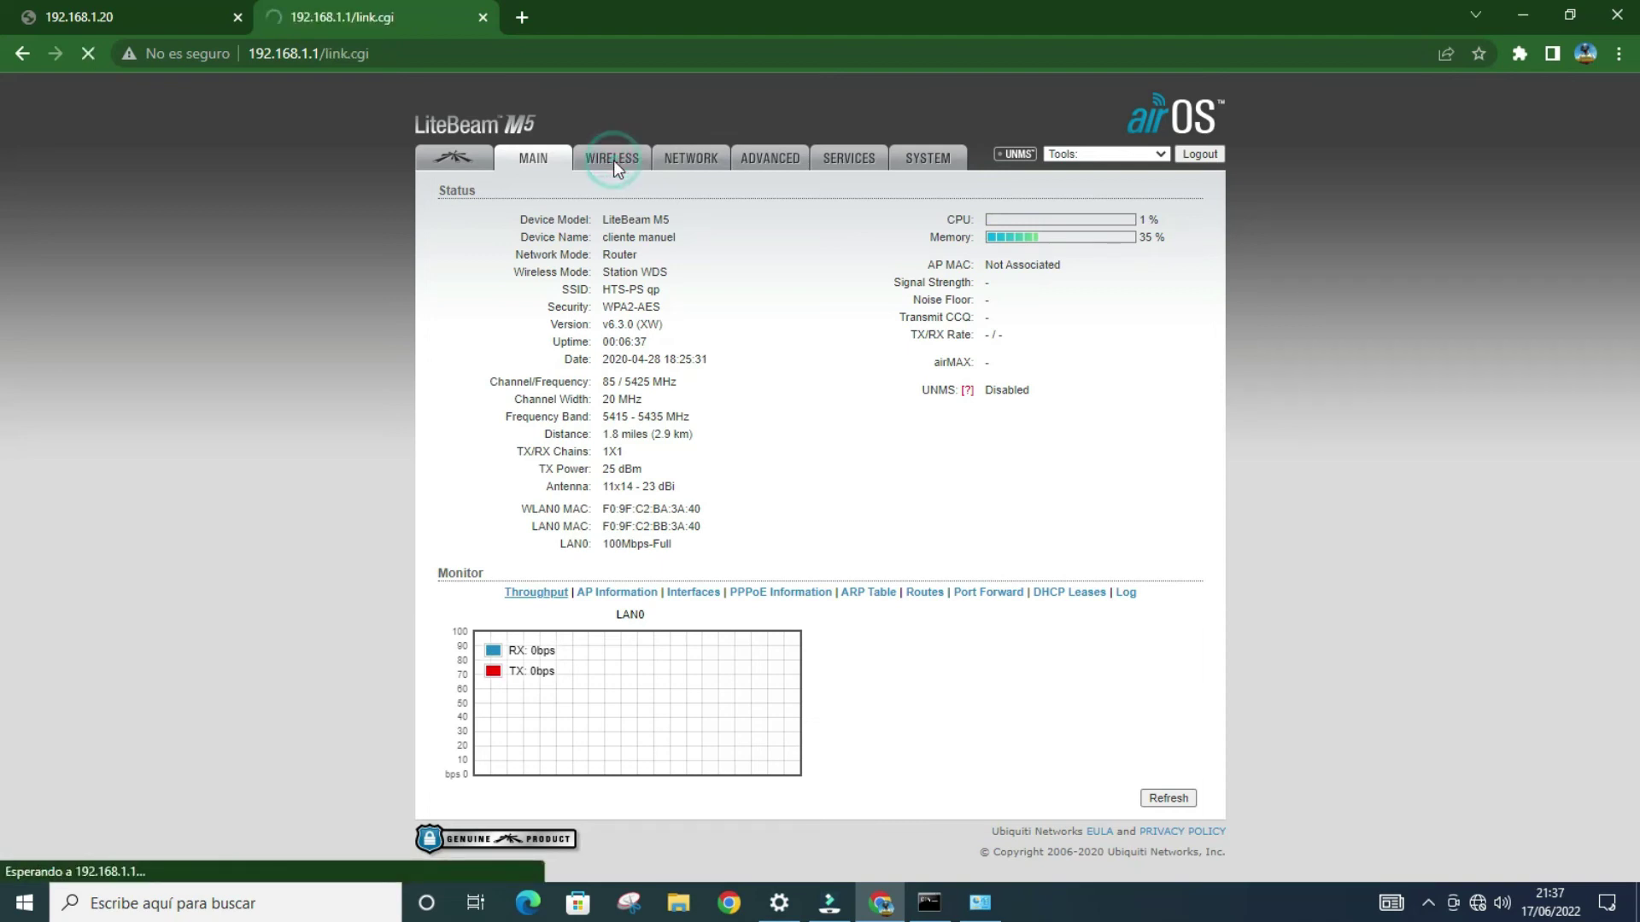